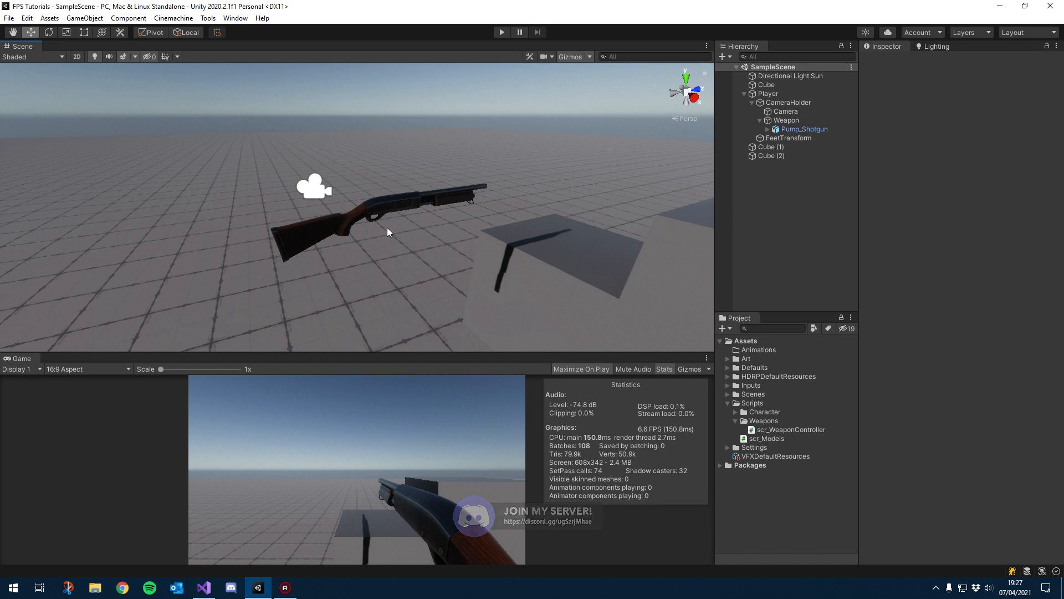
Step: Create an empty child object under Weapon and name it WeaponAnimations
alt+drag(300, 249, 380, 261)
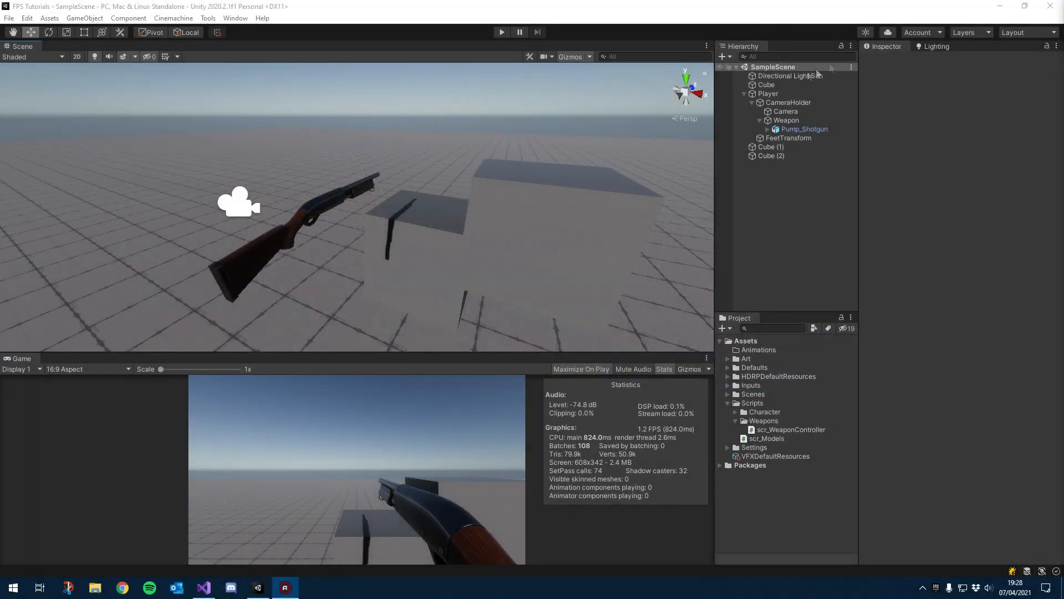
click(777, 123)
alt+drag(466, 228, 563, 232)
key(f)
alt+drag(328, 270, 499, 265)
right_click(804, 120)
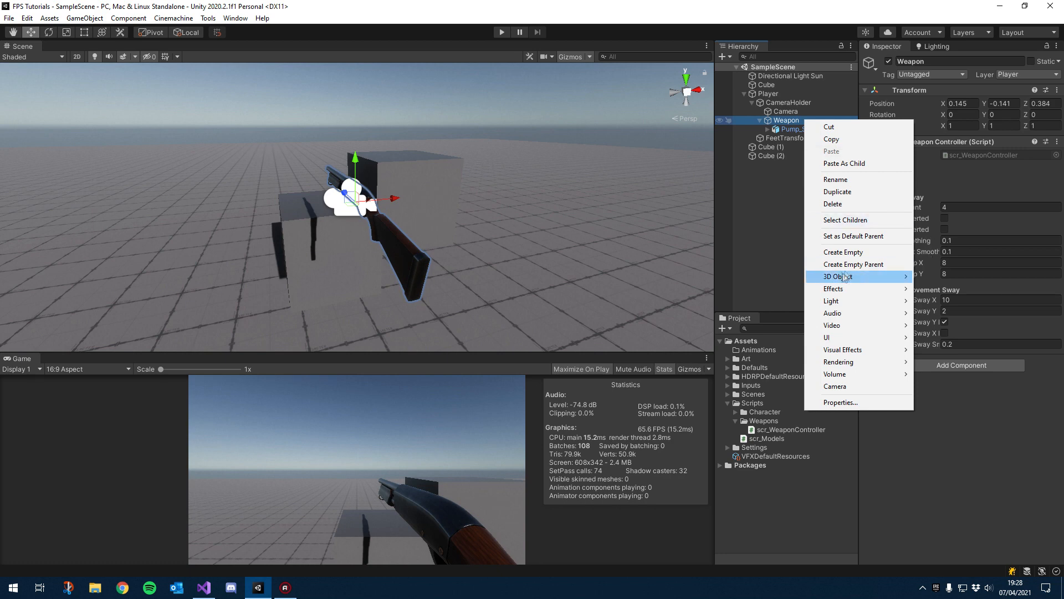
click(838, 253)
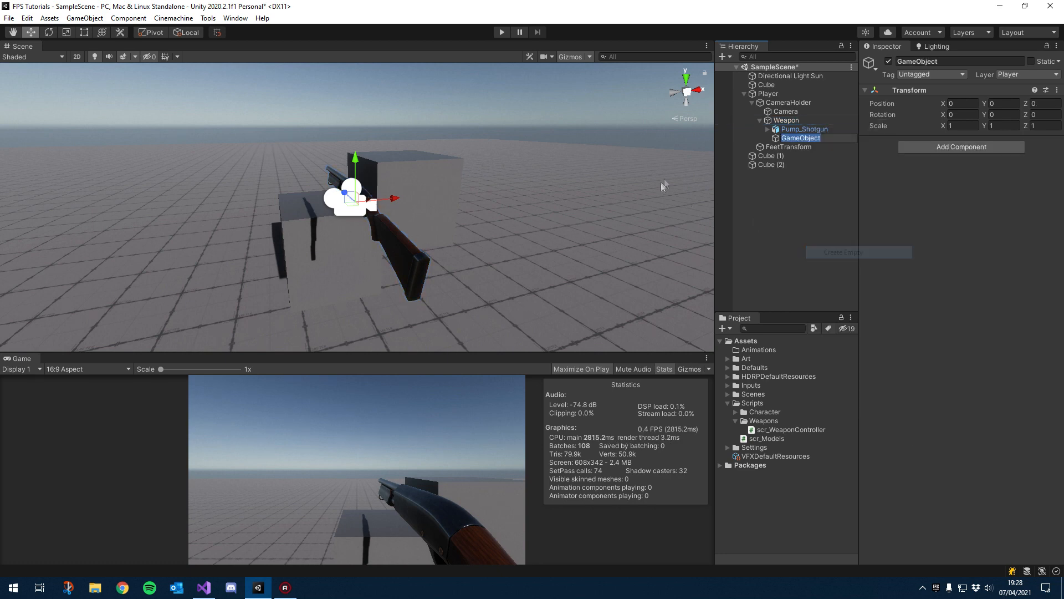
text(We)
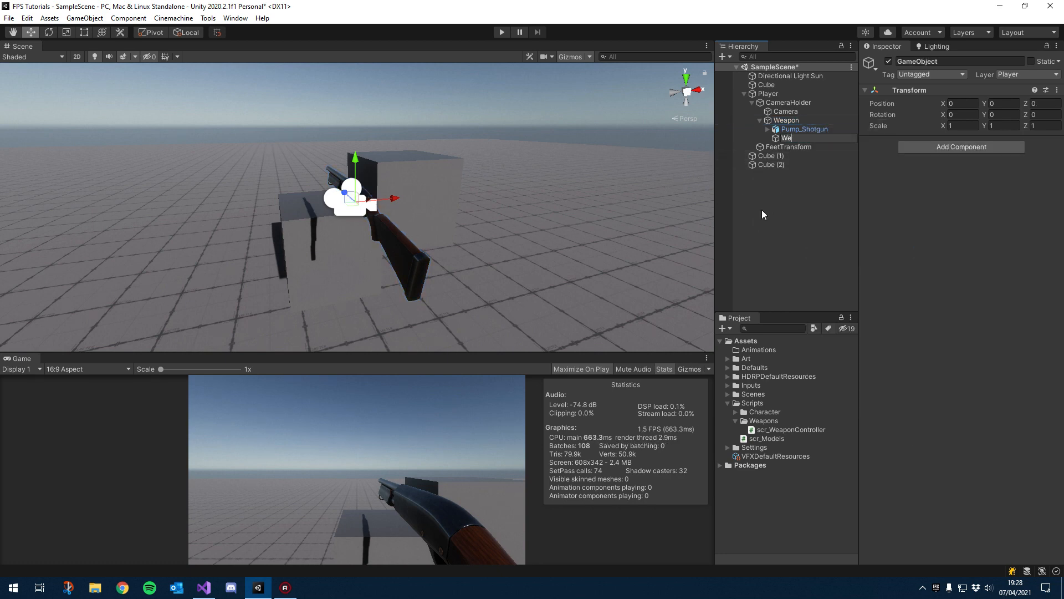
text(aponAnimations)
key(Return)
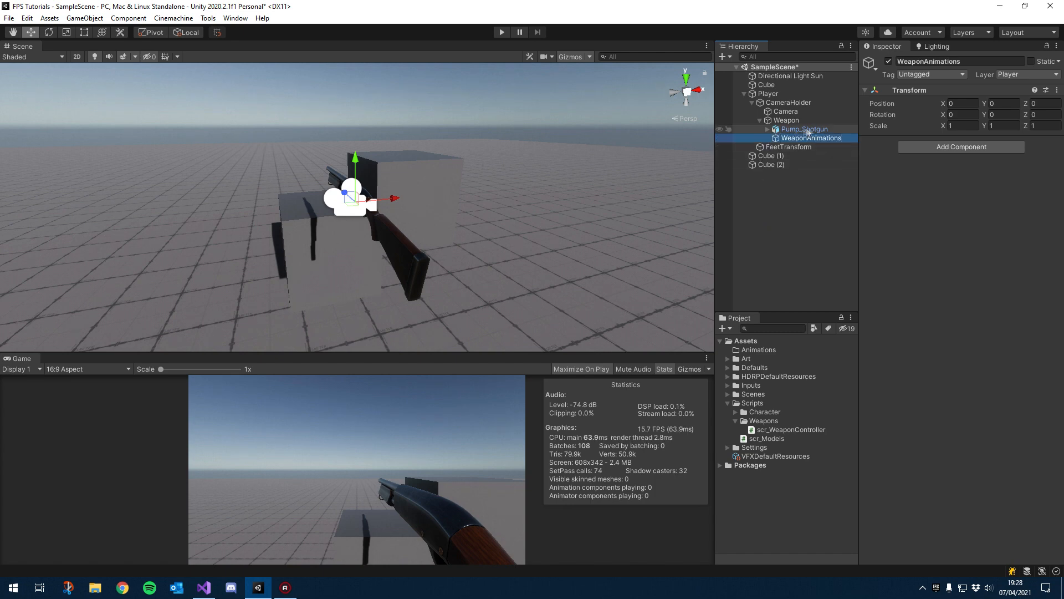
Step: Reparent Pump_Shotgun under the WeaponAnimations object
click(960, 114)
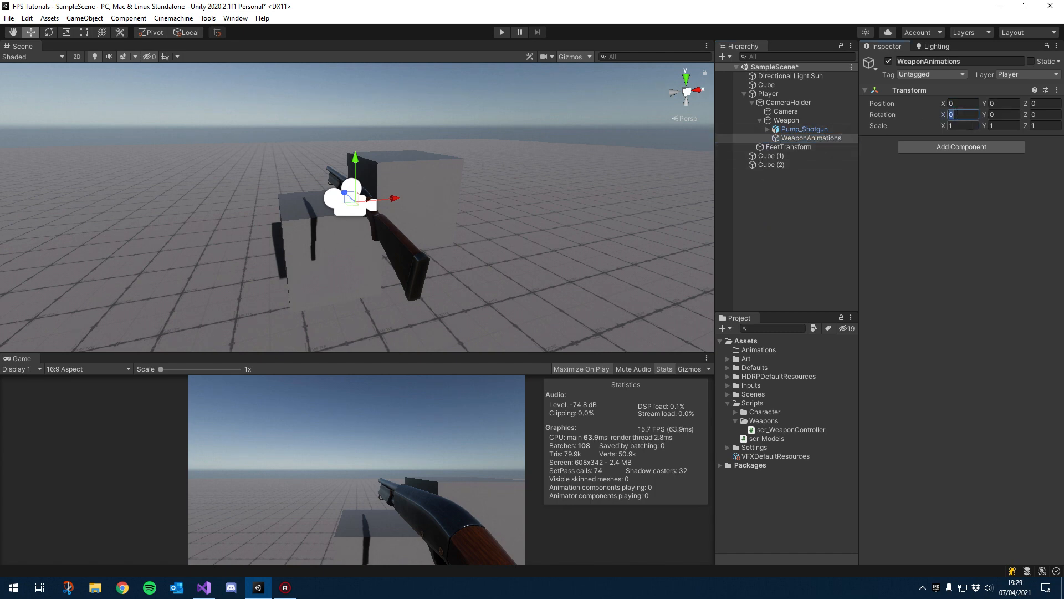
click(793, 129)
drag(793, 132, 811, 139)
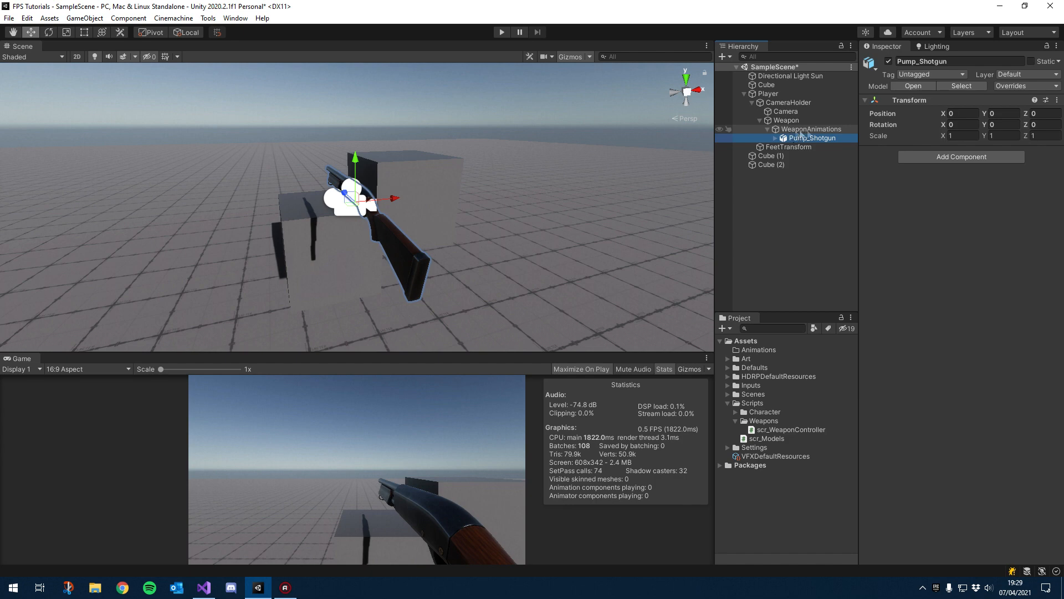
Step: Select WeaponAnimations, switch to the Rotate tool and undo the accidental scene change
click(804, 130)
alt+drag(361, 239, 373, 201)
key(e)
key(ctrl+z)
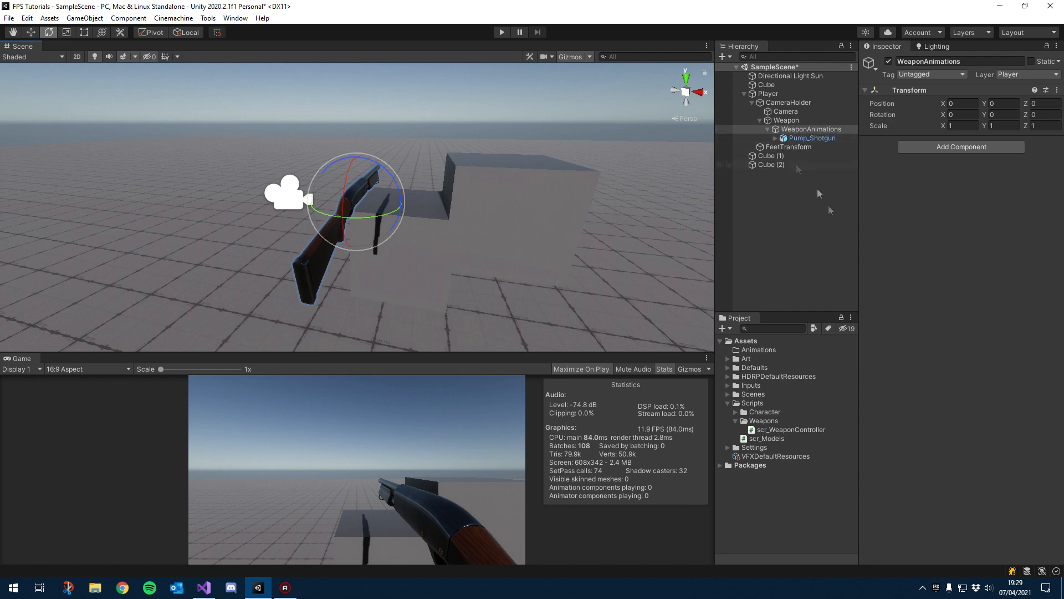
Step: Create a folder named PumpShotgun inside the Animations folder
click(728, 403)
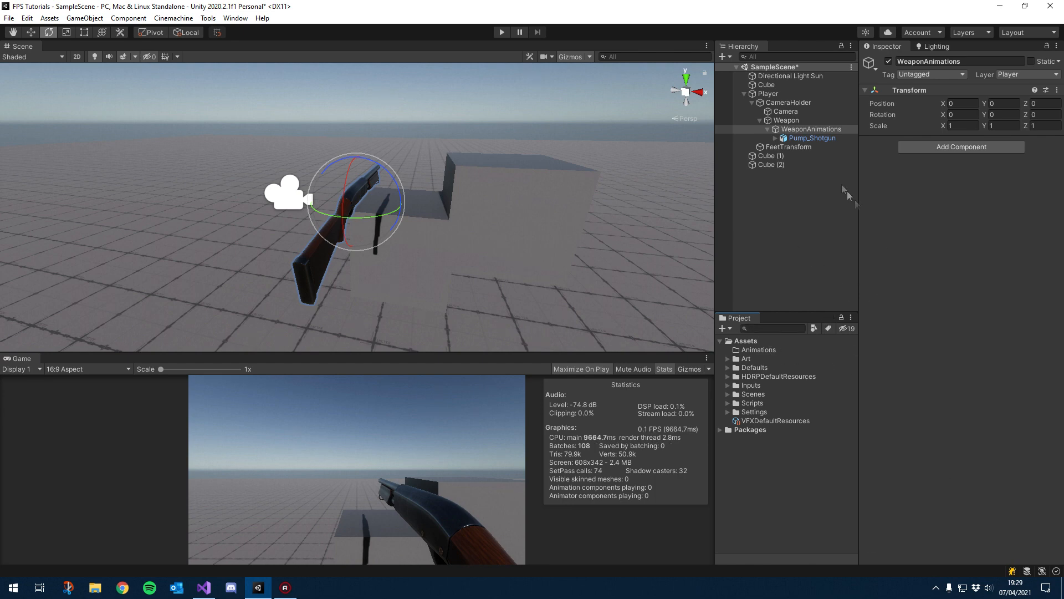
click(749, 351)
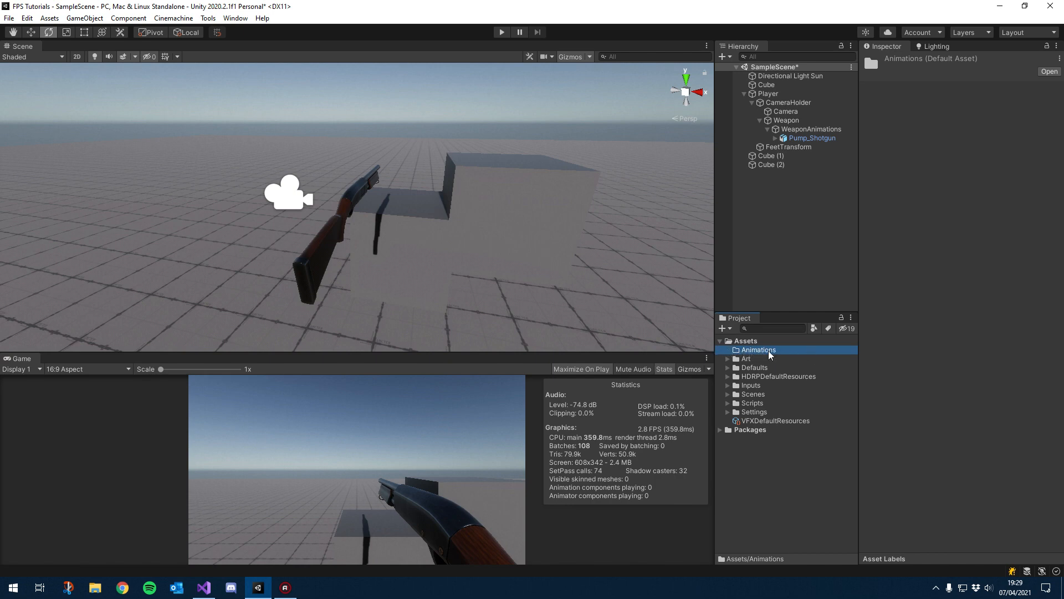
right_click(757, 355)
mouse_move(791, 63)
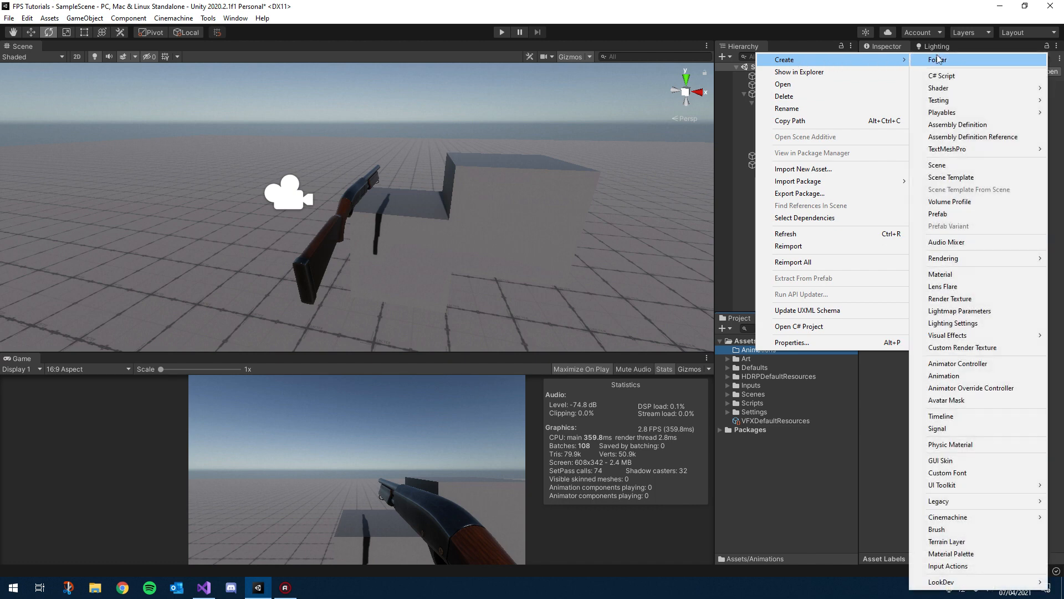
click(937, 60)
text(P)
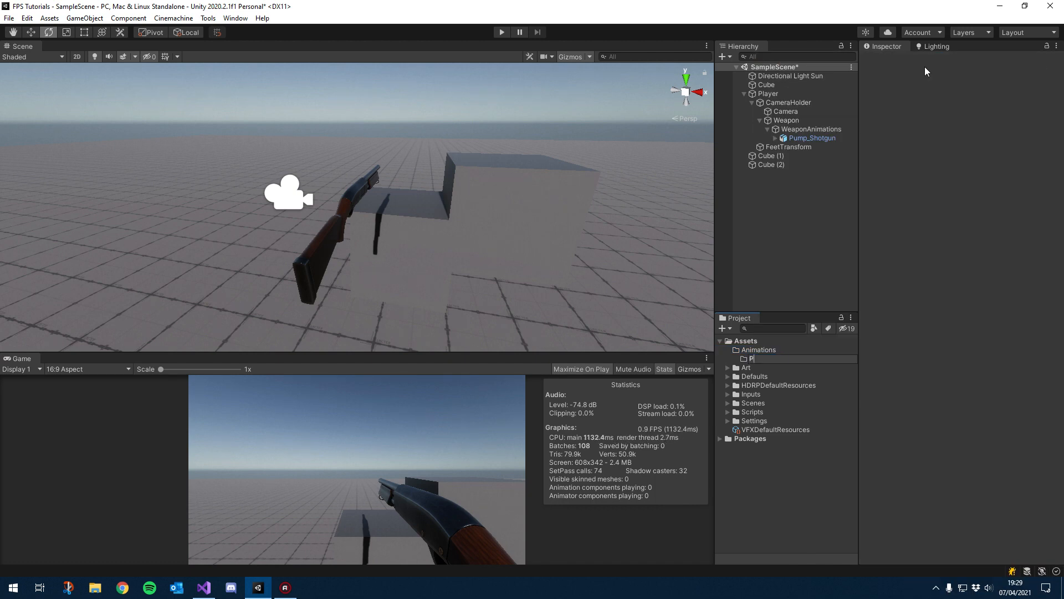
text(umpShotg)
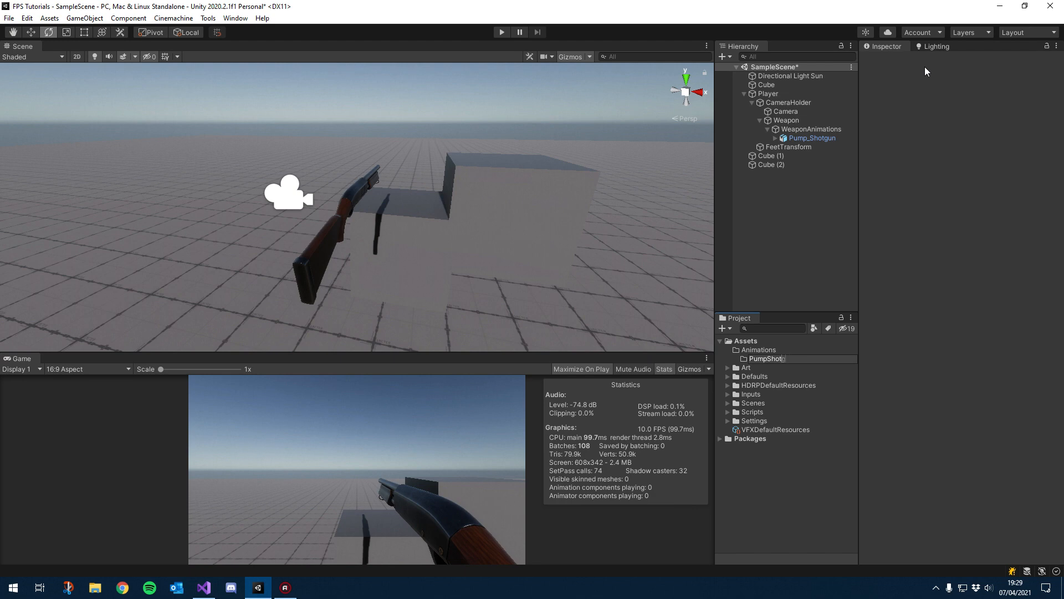
text(un)
key(Return)
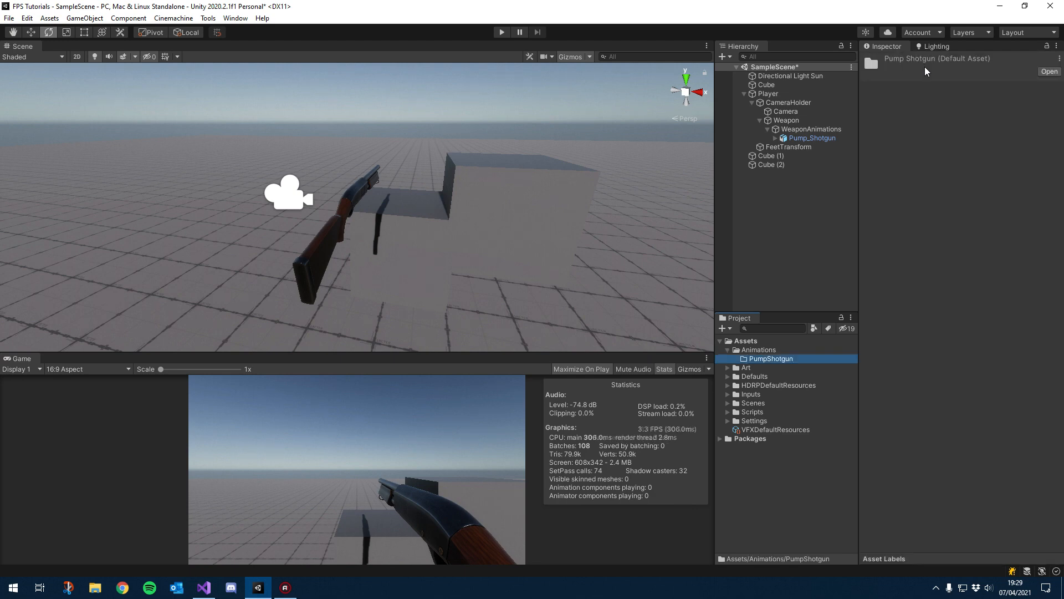
Step: Create an Animator Controller named PumpShotgunController in the PumpShotgun folder
right_click(785, 361)
mouse_move(814, 69)
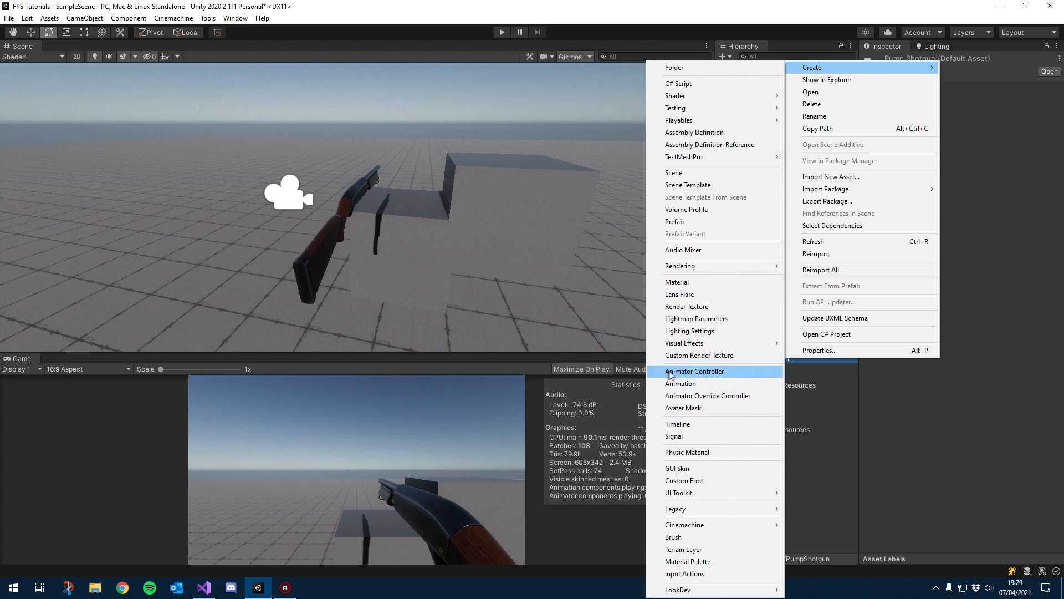
click(699, 376)
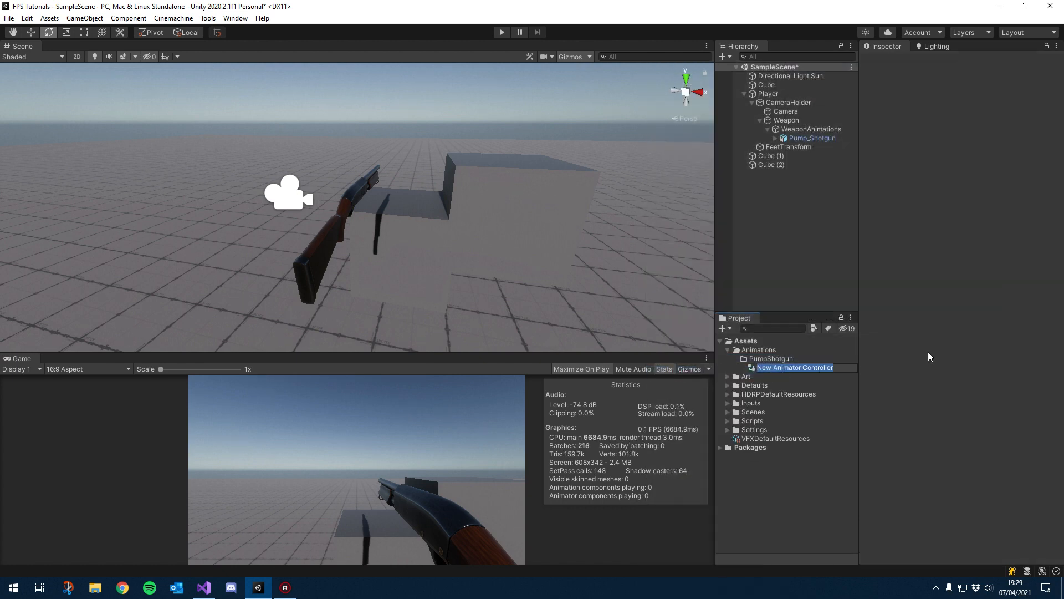
text(PumpShotgunController)
key(Return)
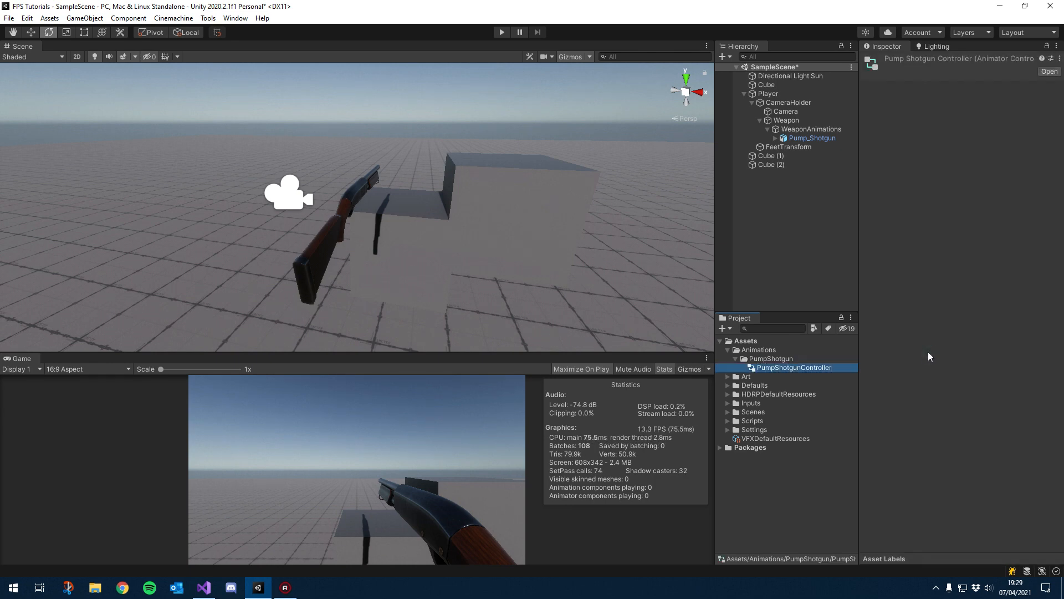
Step: Add PumpShotgunController to WeaponAnimations as its Animator controller
click(809, 130)
drag(778, 363, 943, 246)
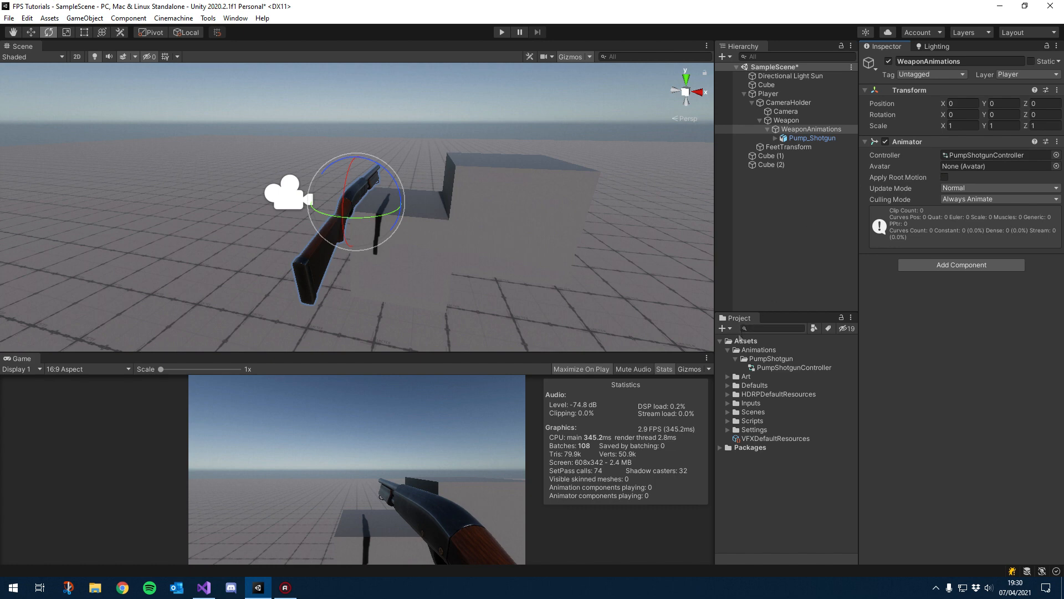
Step: Open the Animation window over the Scene view with WeaponAnimations selected
click(237, 19)
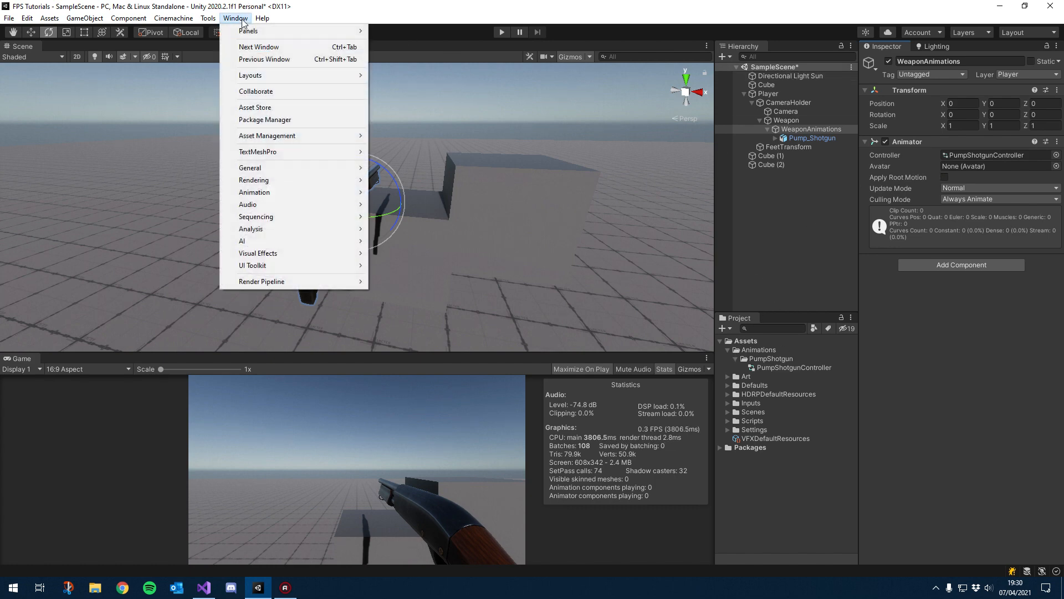
mouse_move(313, 193)
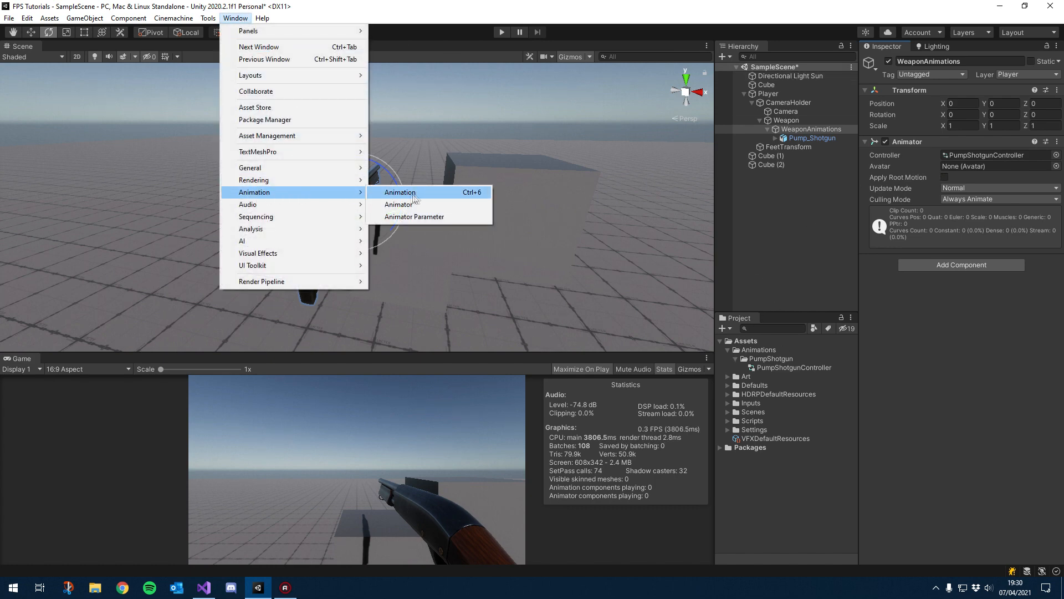
click(432, 192)
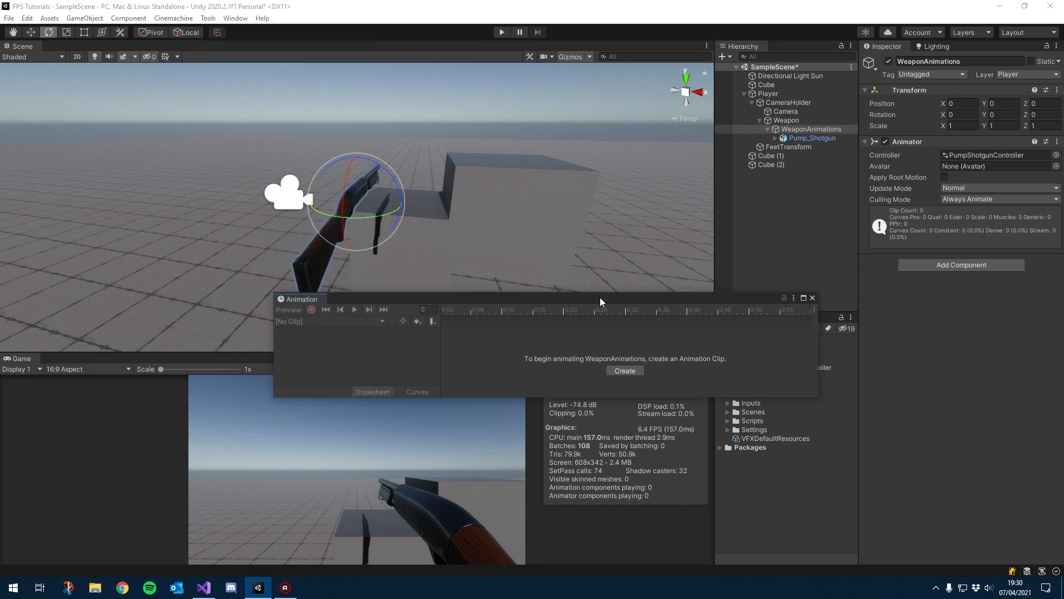
drag(600, 298, 446, 164)
drag(659, 267, 719, 295)
click(565, 158)
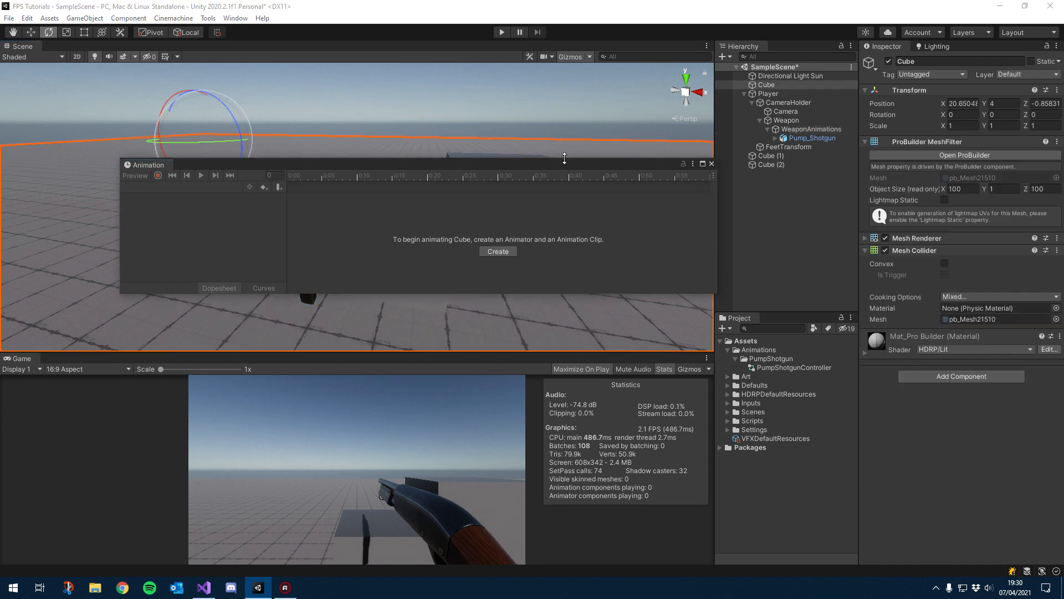
click(798, 138)
click(765, 129)
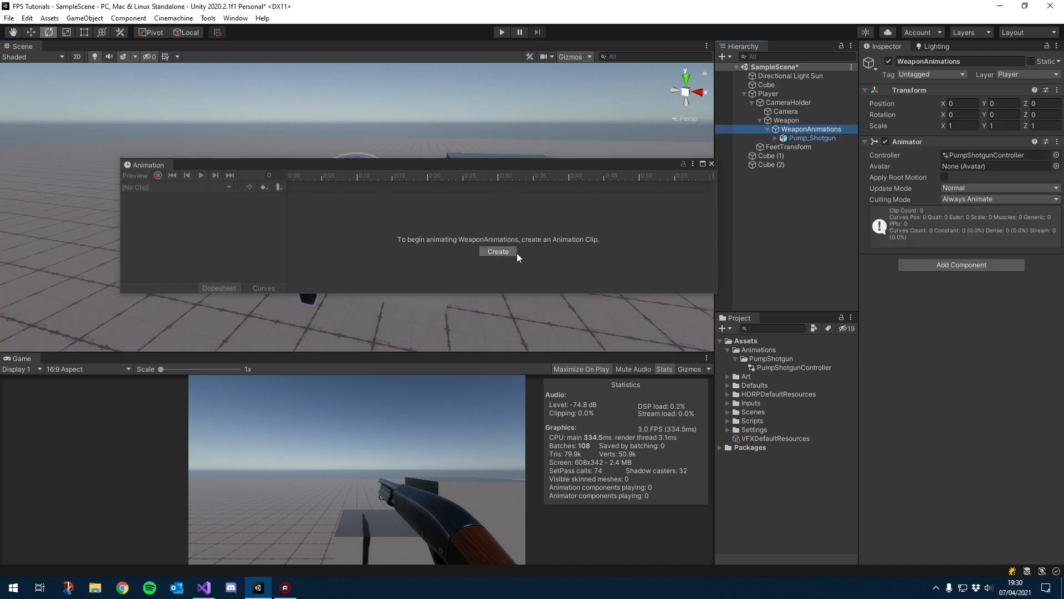
drag(443, 166, 422, 171)
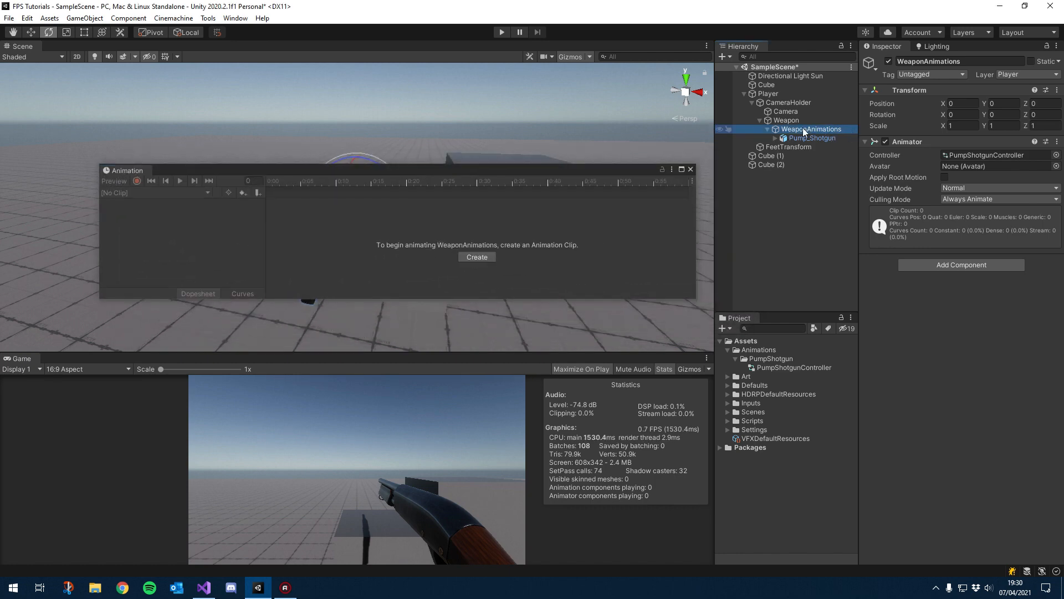
Step: Create a new animation clip named Walking saved in the Animations/PumpShotgun folder
click(477, 257)
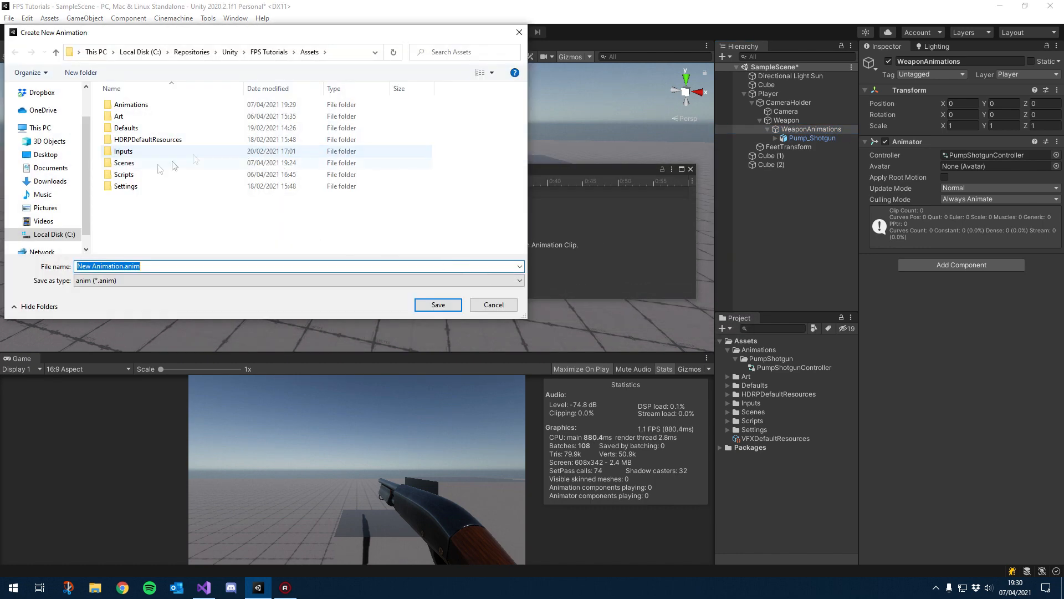
double_click(132, 105)
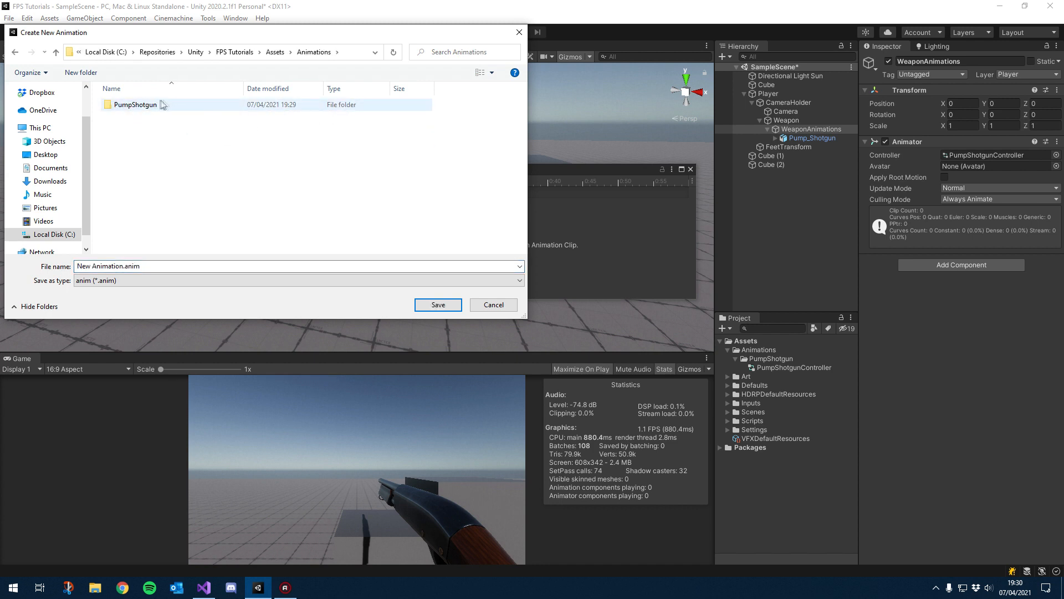
double_click(143, 105)
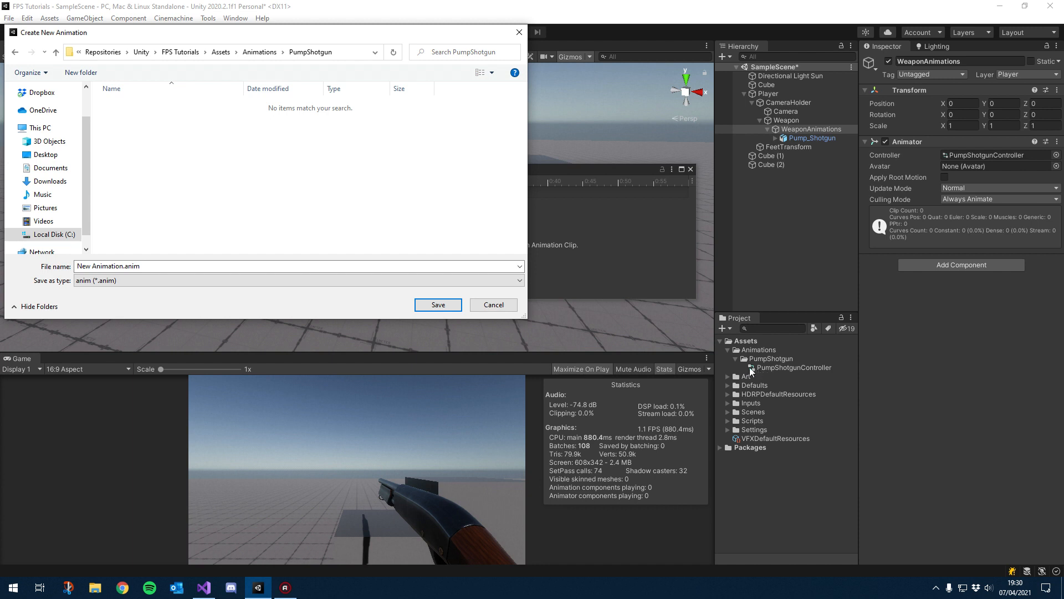
click(157, 267)
drag(124, 266, 58, 265)
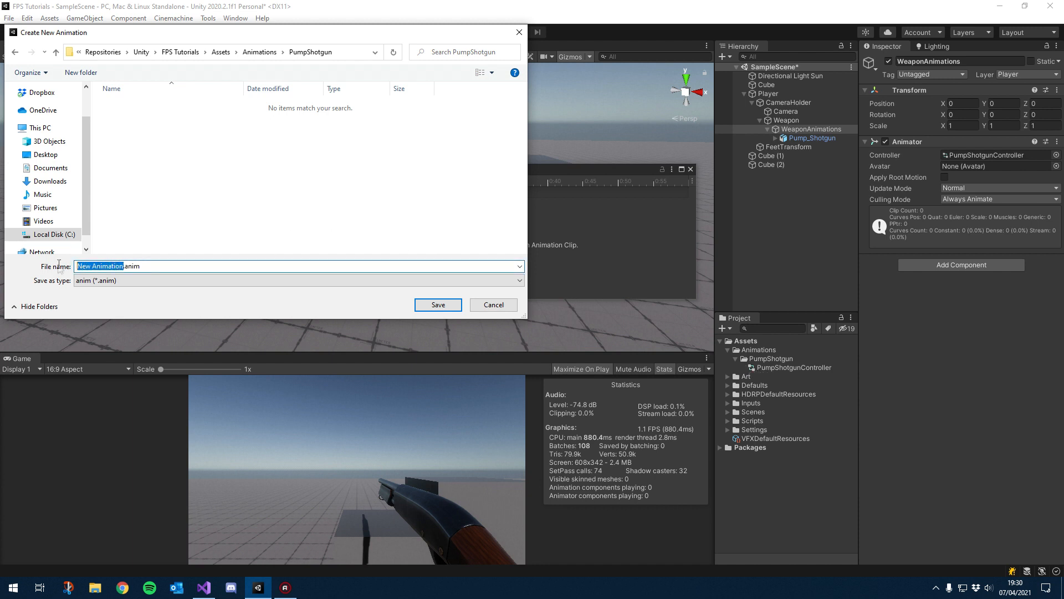
text(Walking)
key(Return)
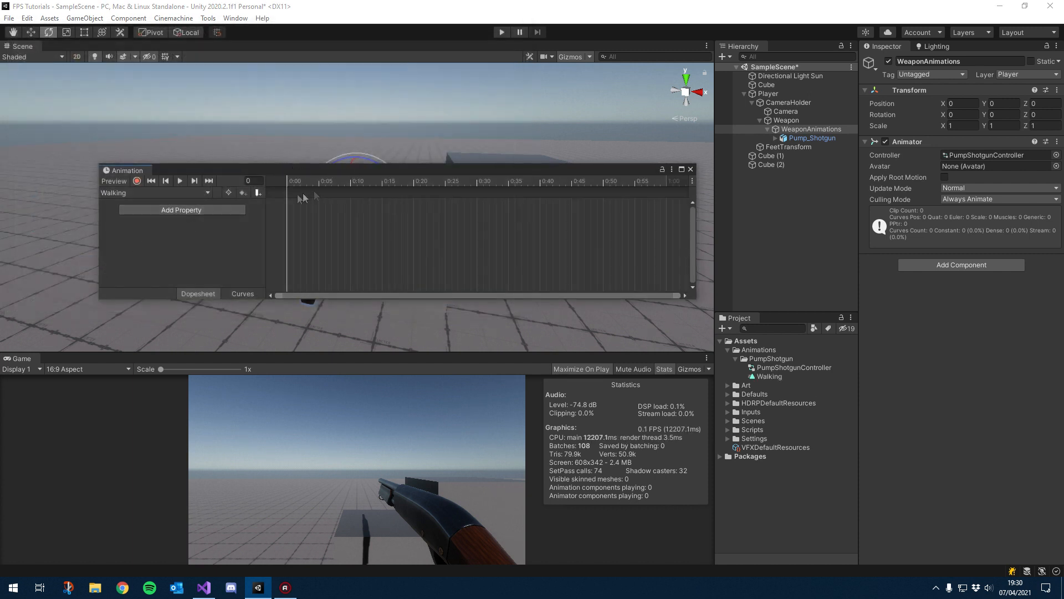
Step: Add the Transform Position and Rotation properties to the Walking clip
click(174, 211)
click(252, 209)
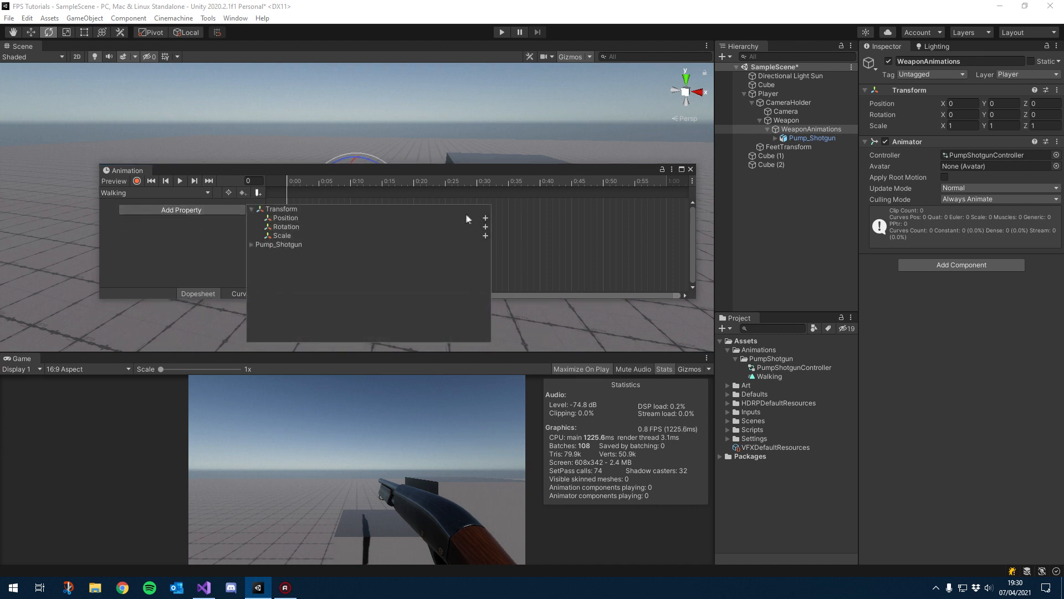
click(485, 218)
click(242, 230)
click(253, 229)
click(485, 238)
Step: Turn on recording and add keyframes for Position and Rotation at frame 30
drag(401, 173, 358, 300)
alt+drag(284, 232, 412, 218)
click(94, 306)
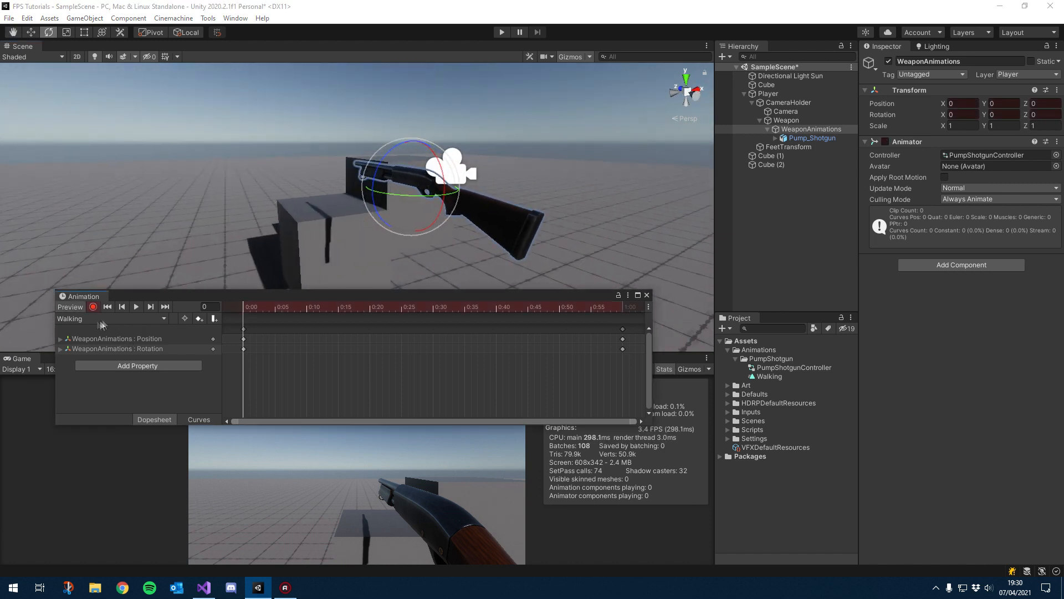
alt+drag(491, 223, 434, 224)
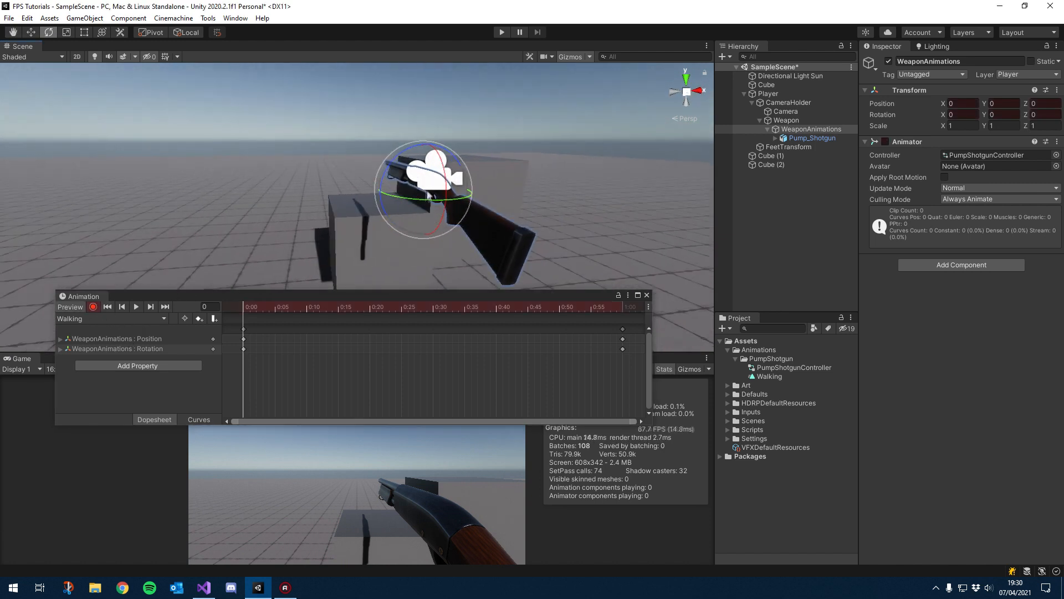
click(300, 306)
drag(308, 313, 432, 319)
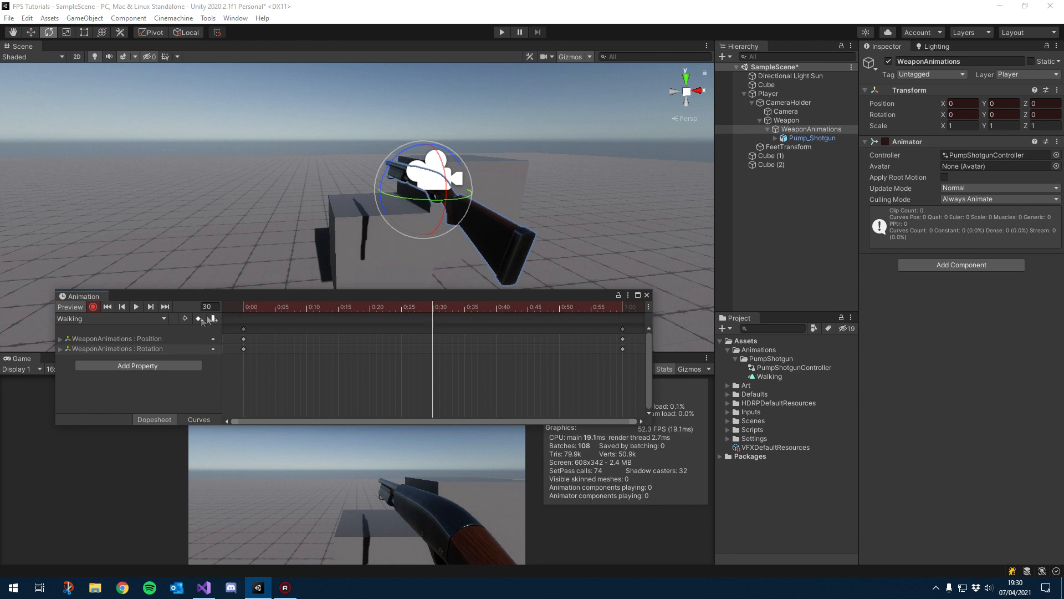
click(159, 339)
shift+click(159, 349)
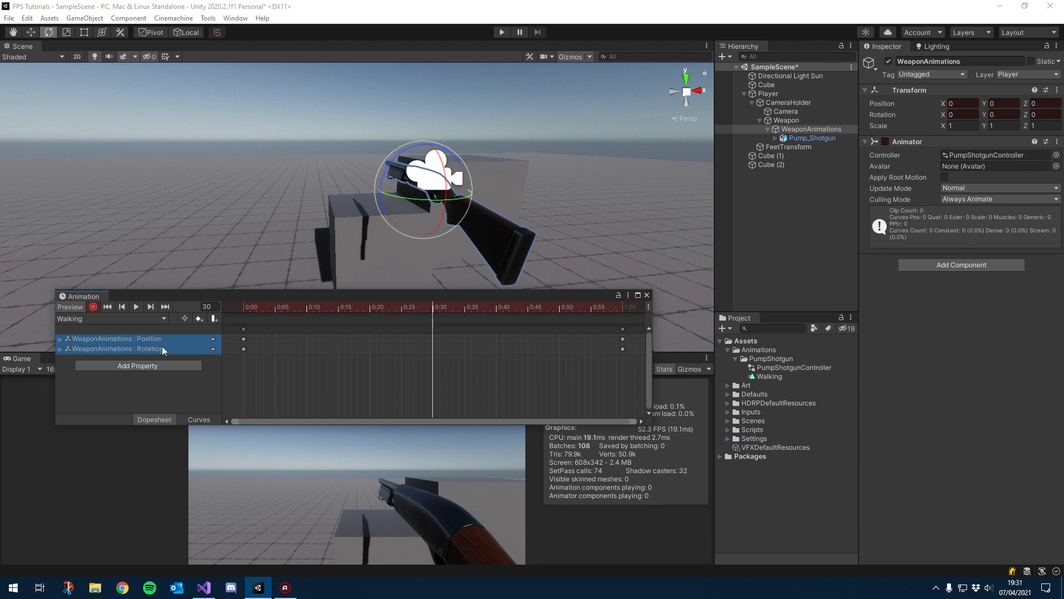
click(199, 319)
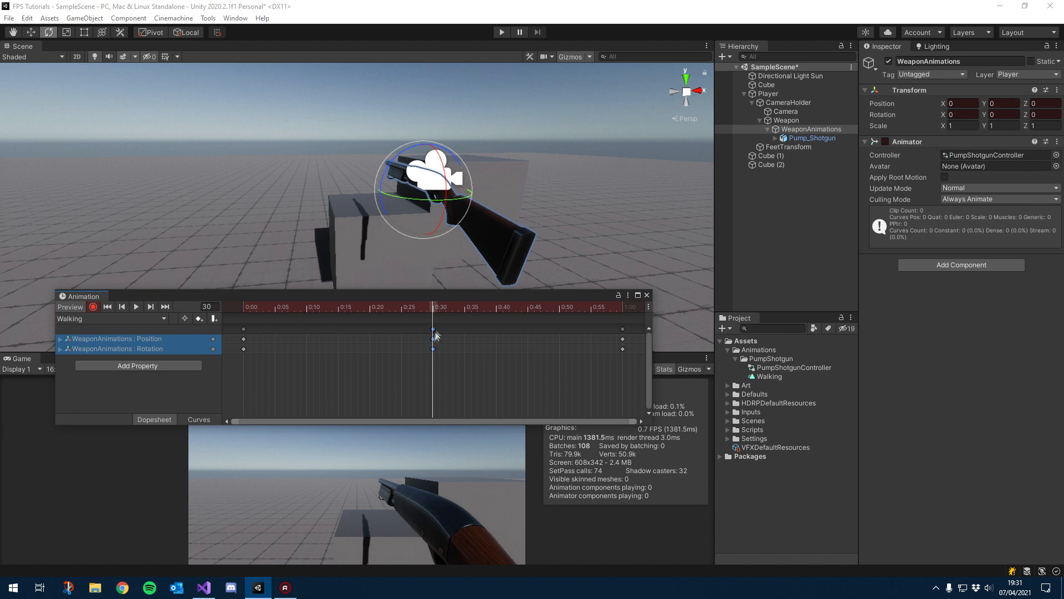
Step: Keyframe the weapon's X position at -0.017 on frame 15 and 0.017 on frame 45
click(337, 308)
key(w)
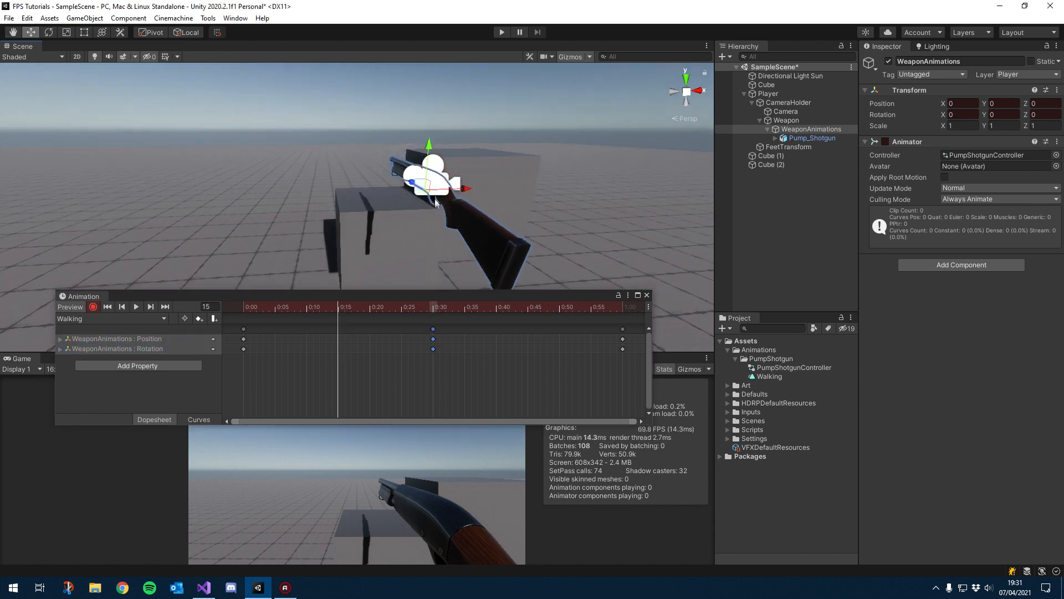
drag(459, 189, 458, 193)
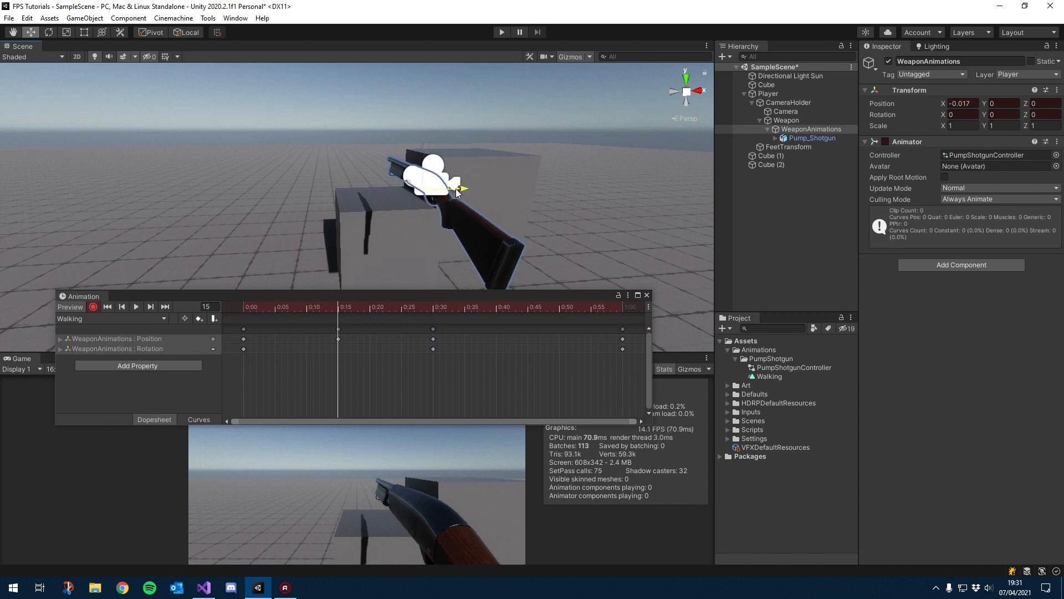
drag(371, 310, 530, 307)
drag(468, 187, 472, 188)
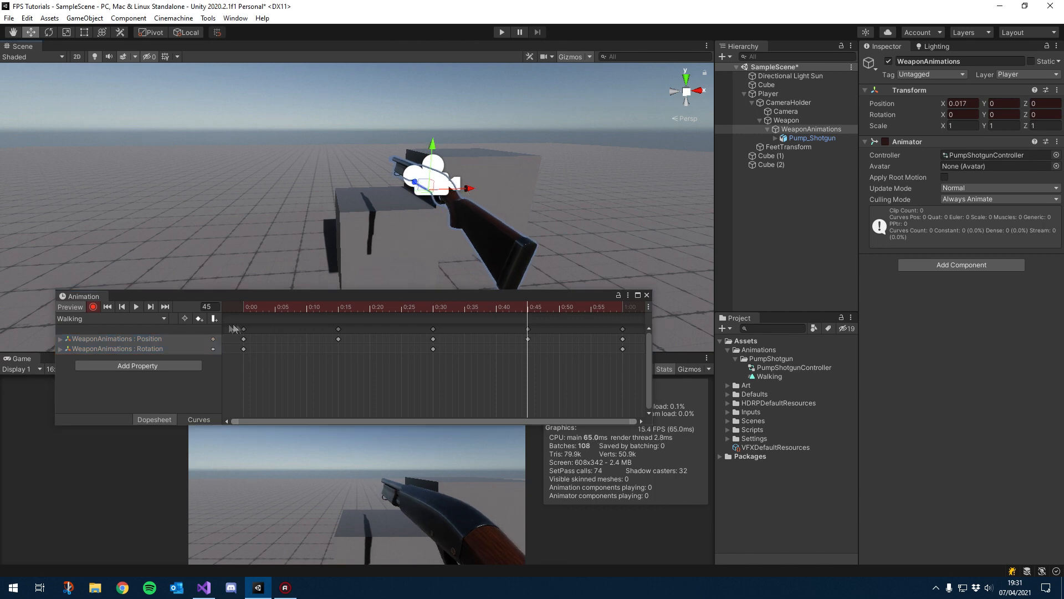
Step: Preview the Walking clip and scrub the timeline to inspect the Position keyframes
click(134, 307)
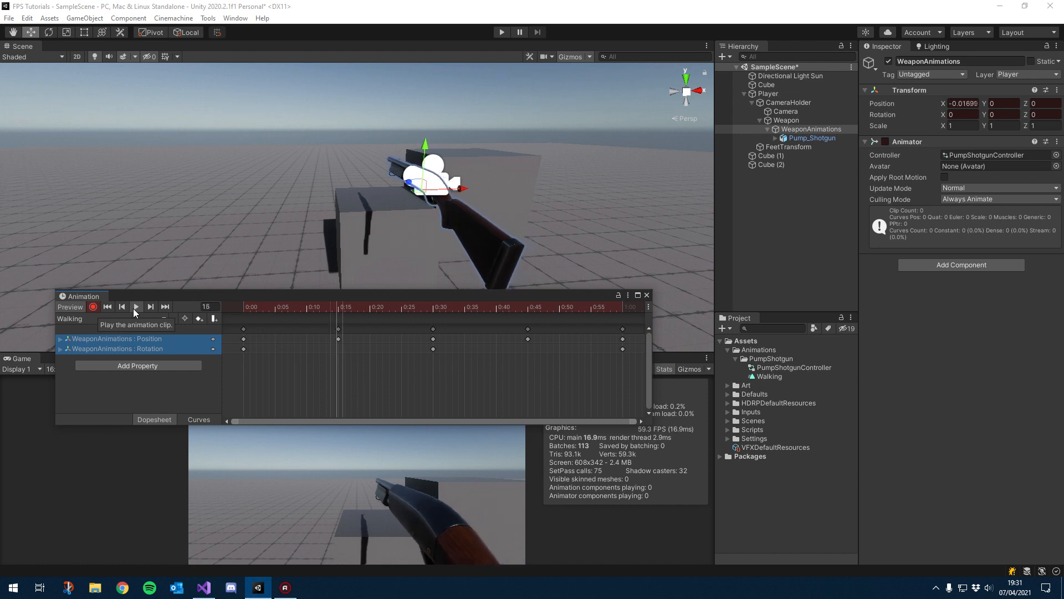
click(134, 307)
click(340, 307)
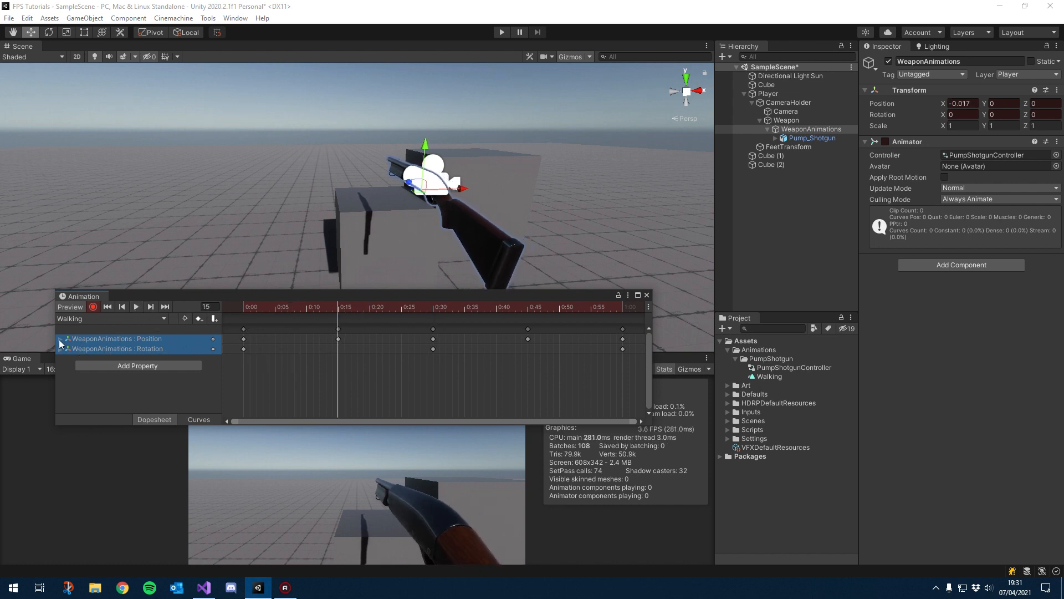
click(60, 340)
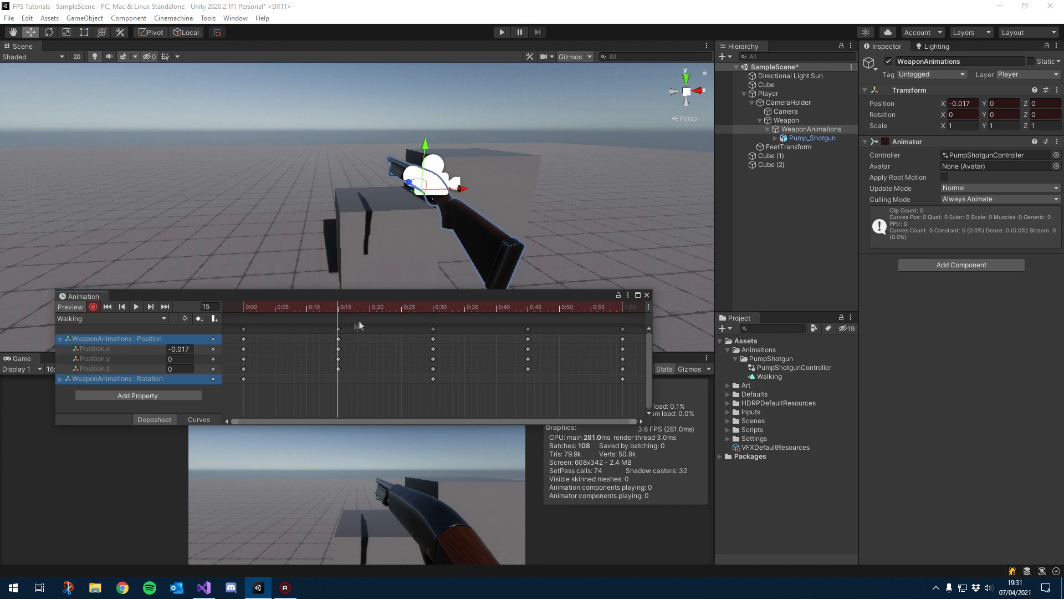
drag(398, 305, 525, 309)
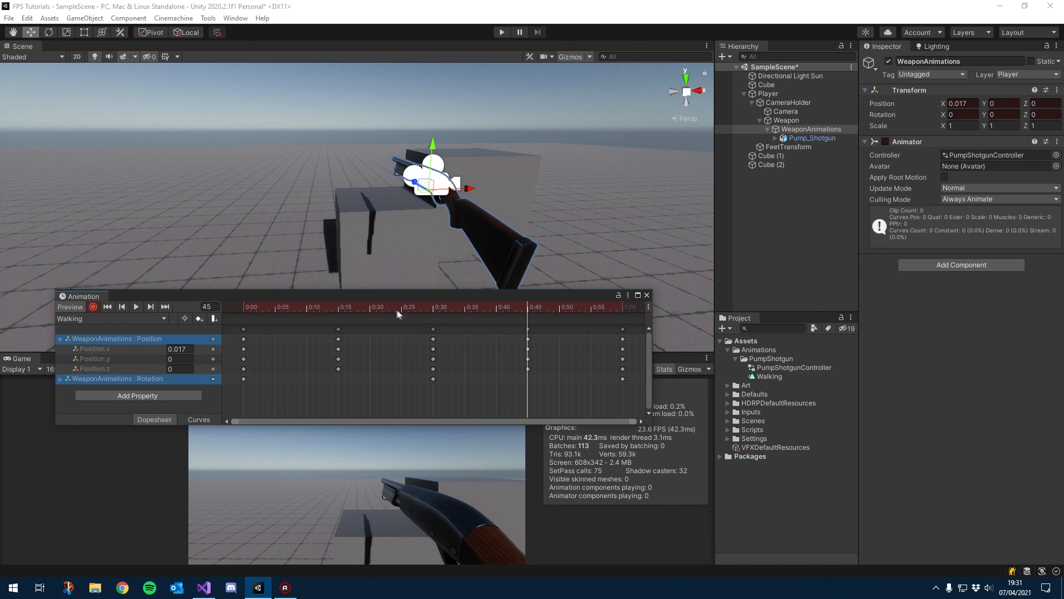
drag(401, 313, 337, 313)
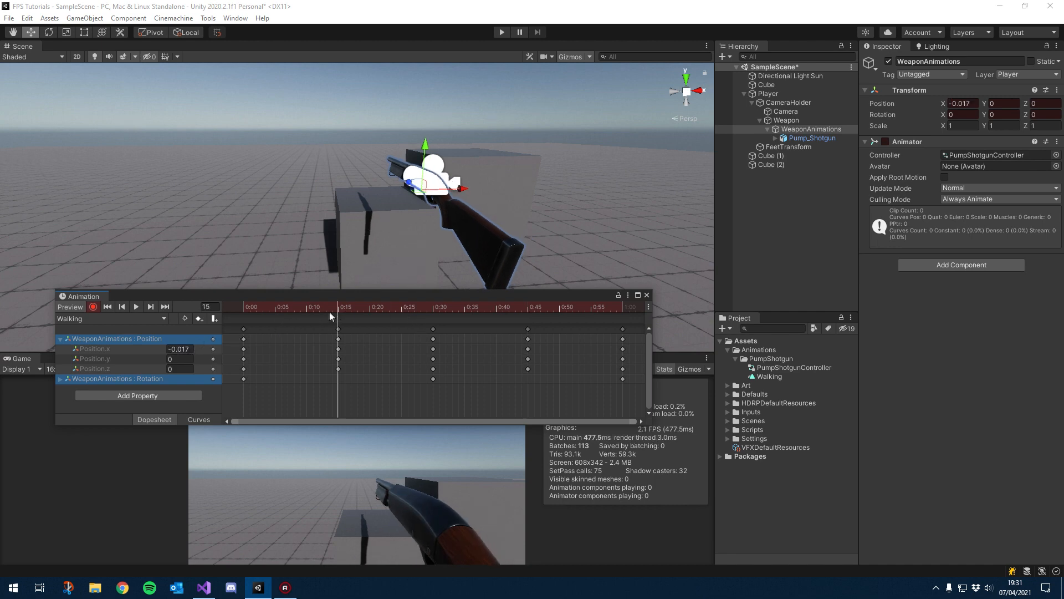
drag(342, 306, 525, 315)
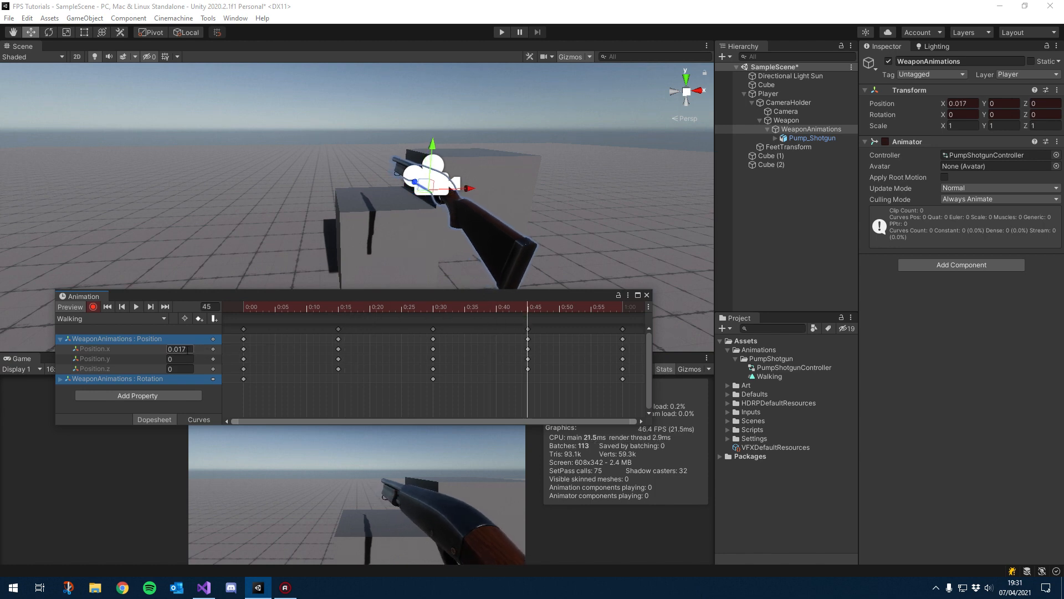
drag(505, 305, 294, 310)
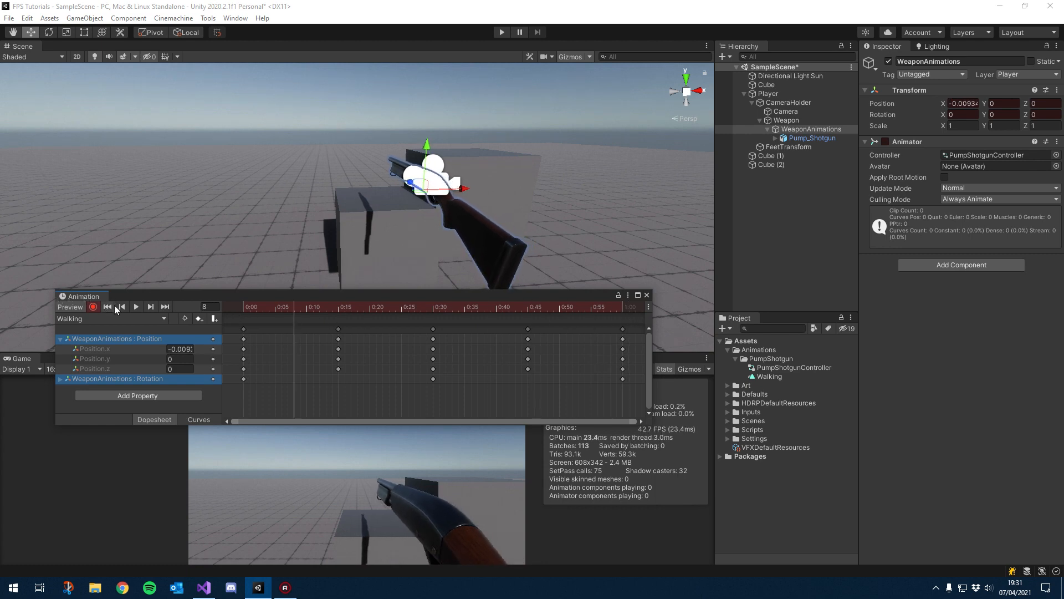
click(135, 307)
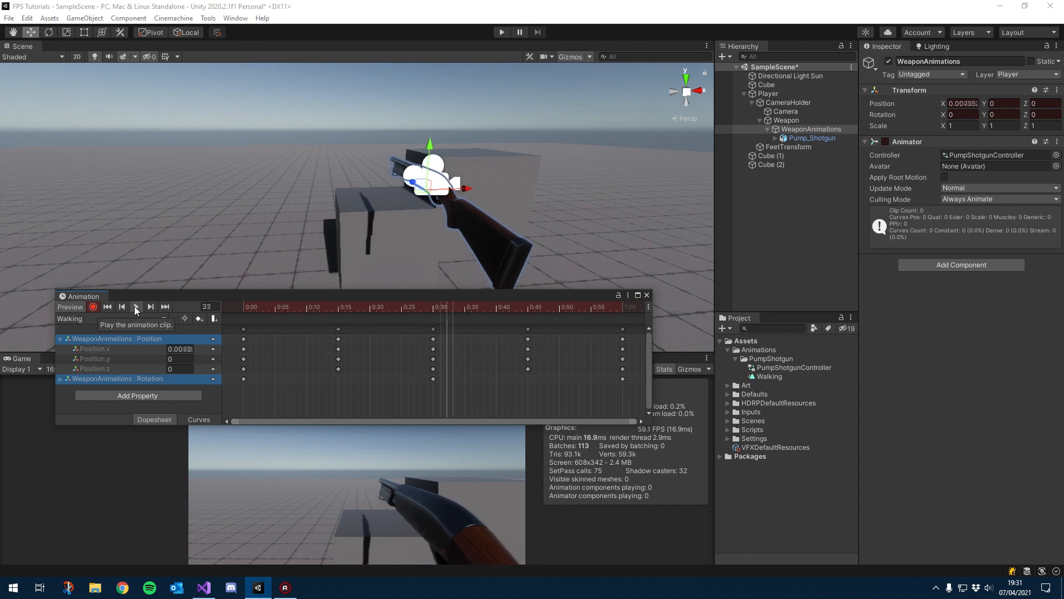
click(136, 306)
Step: Raise the weapon's Y position to 0.008 at frame 15 and play back the clip
click(339, 307)
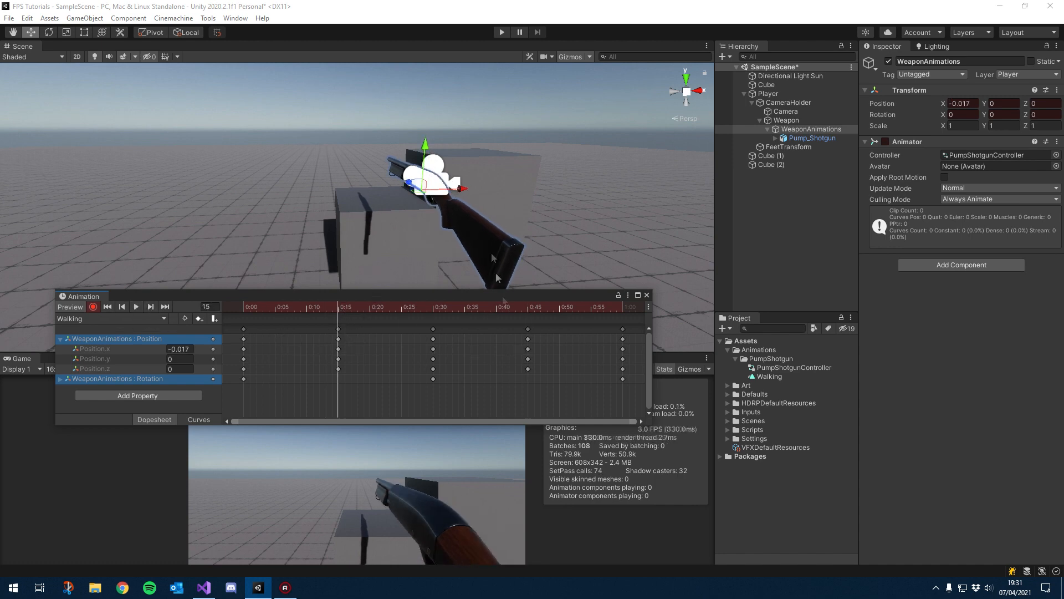
drag(426, 150, 426, 148)
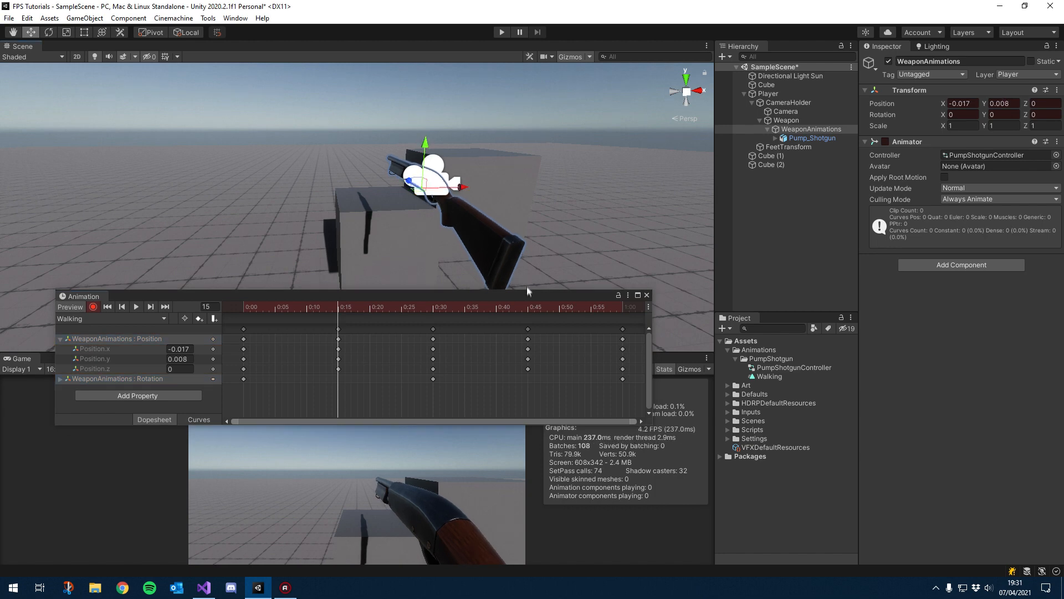
click(527, 307)
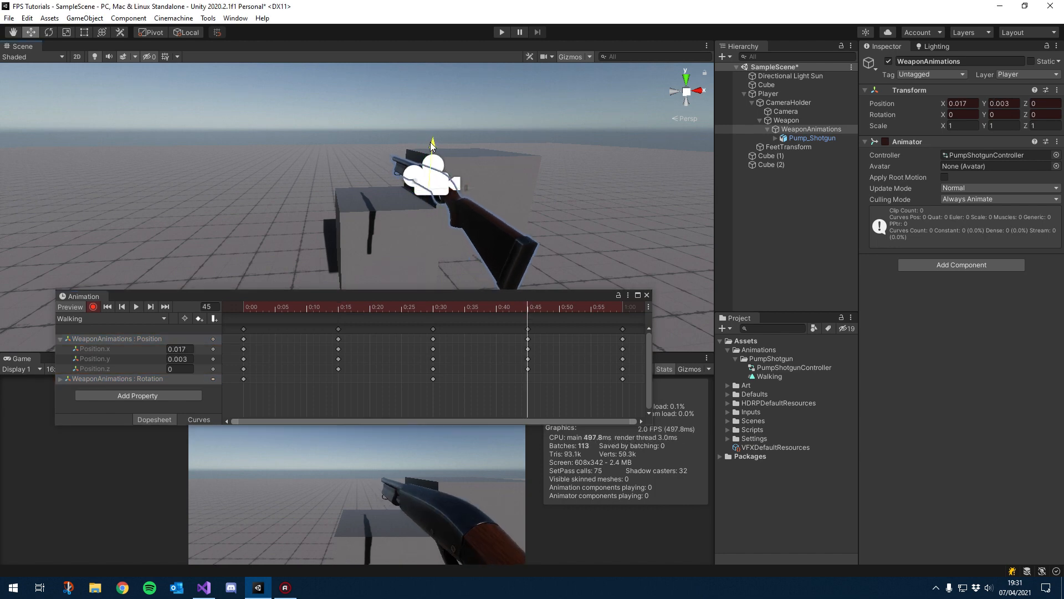
drag(336, 308, 232, 309)
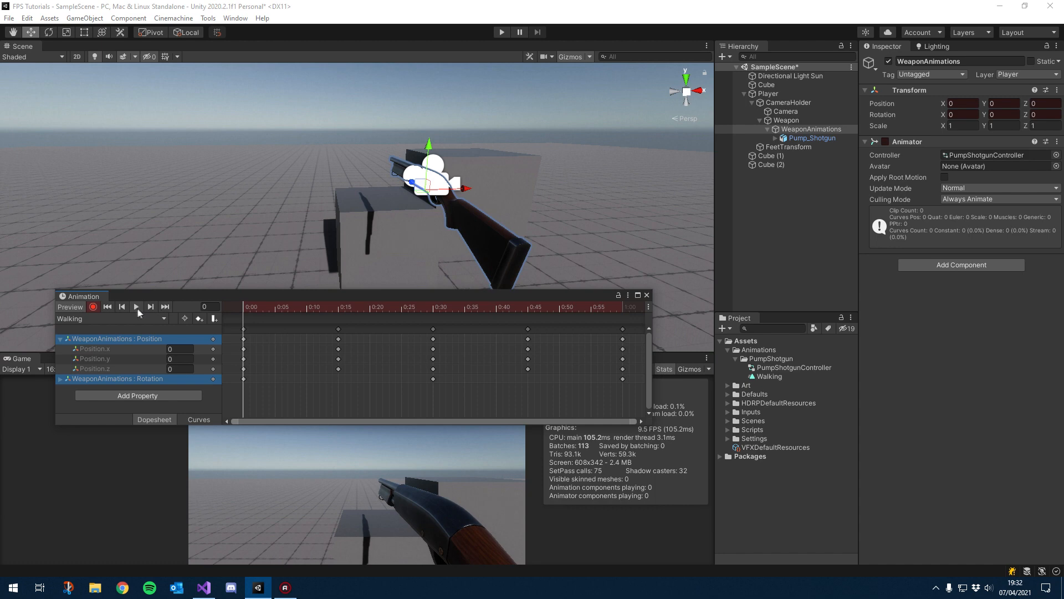
click(133, 305)
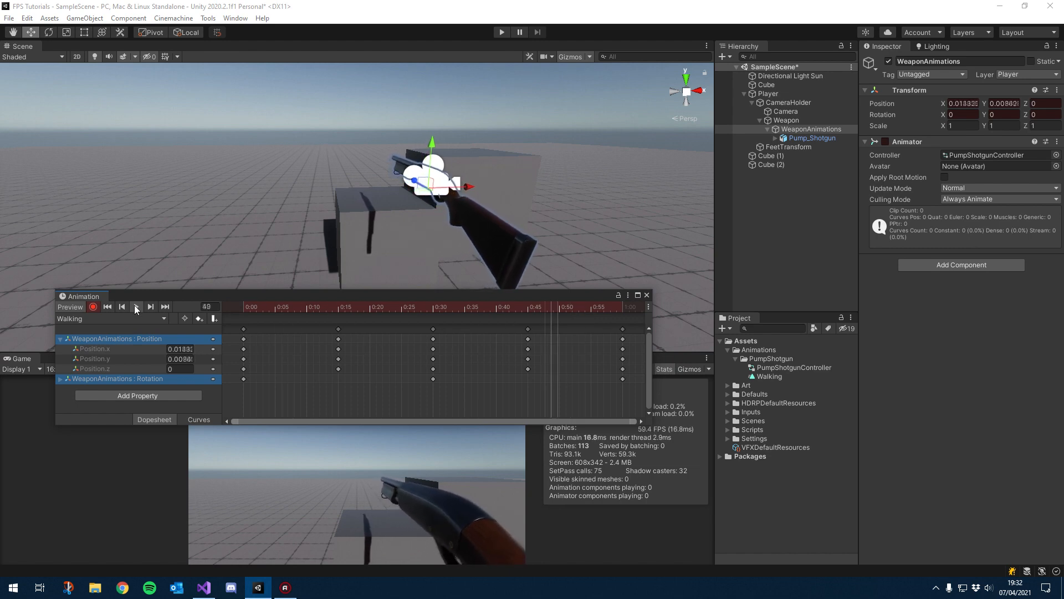
click(136, 306)
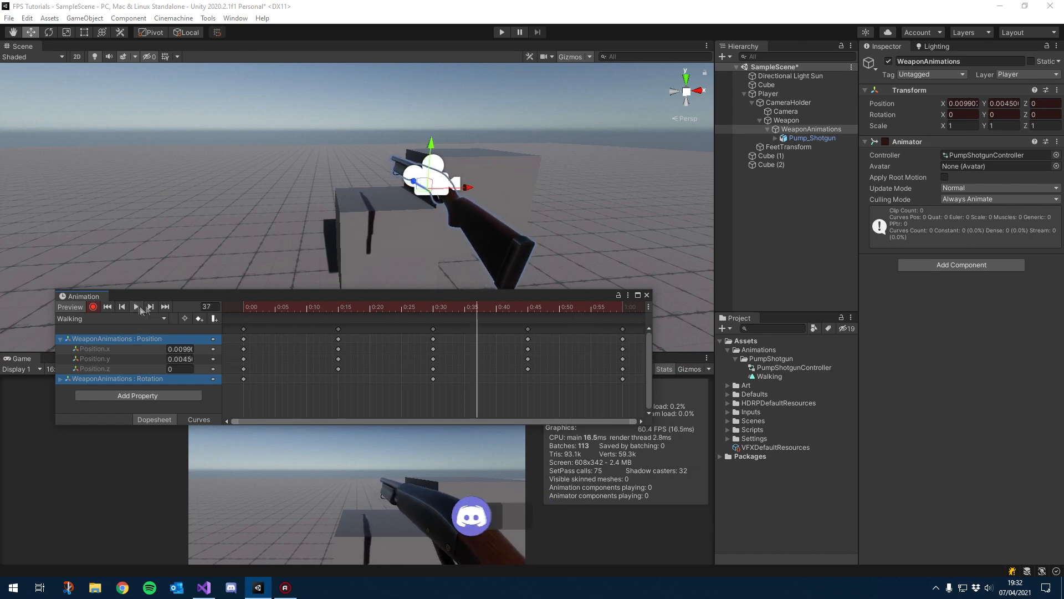
Step: Rotate the weapon at frame 8 to about X 0.552, Y 0.022, Z 2.32
drag(365, 307, 294, 310)
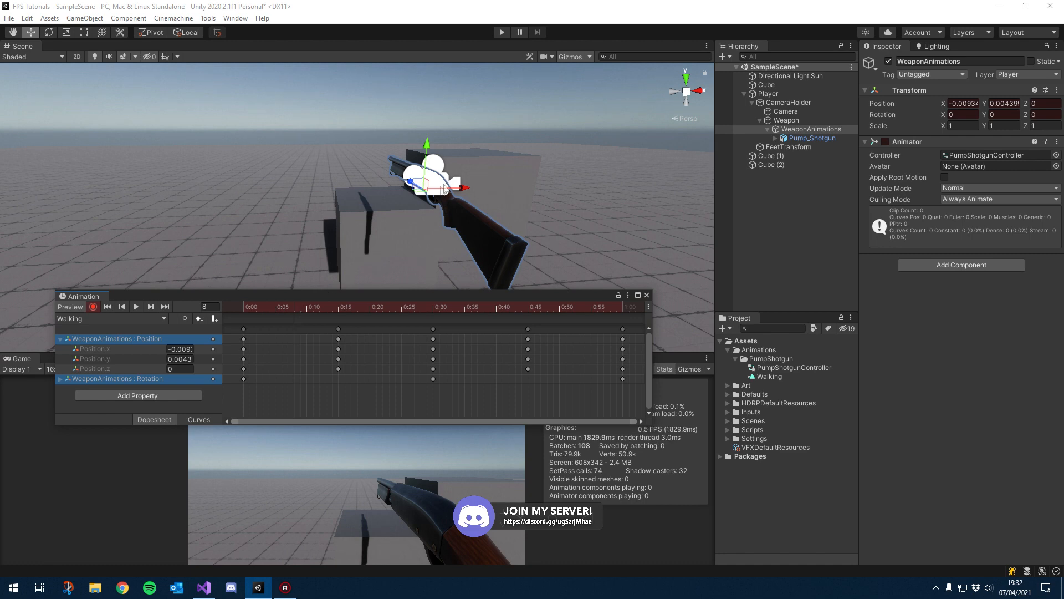
alt+drag(412, 223, 402, 228)
key(e)
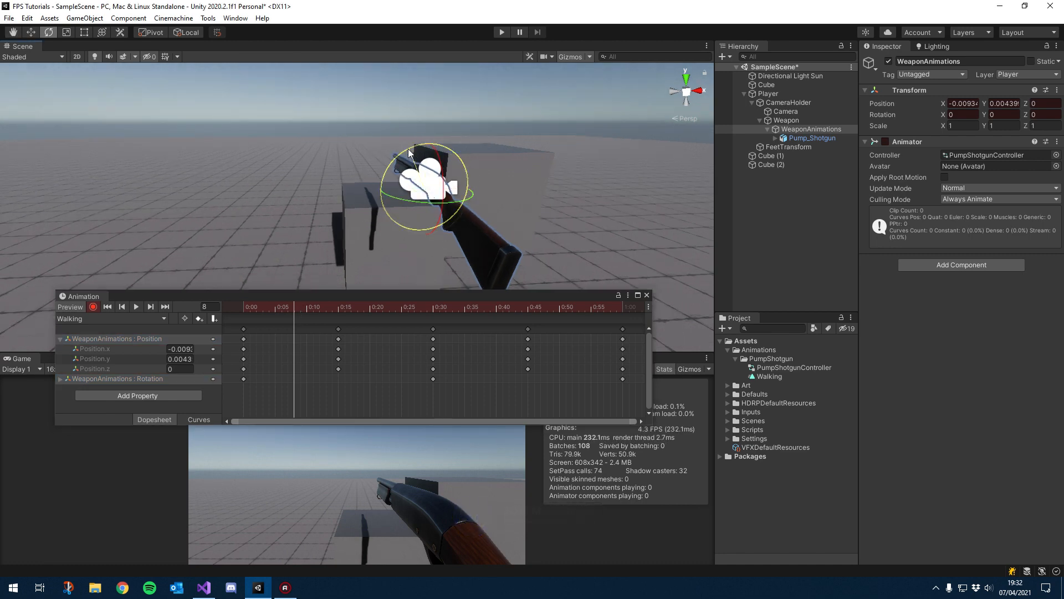
drag(408, 152, 442, 168)
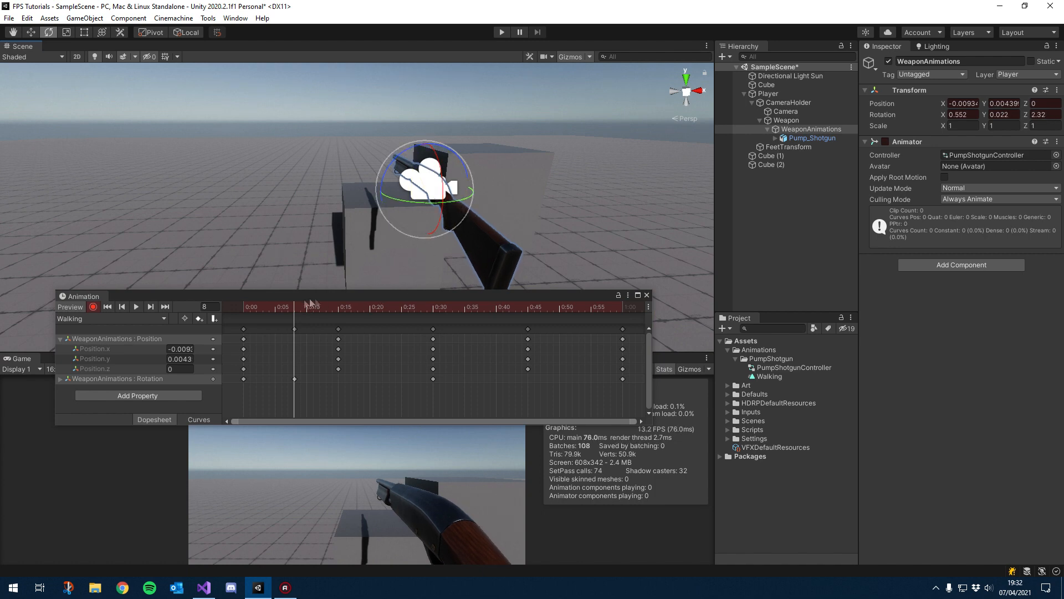
Step: Rotate the weapon at frame 25 to about X 0.401, Y -0.002, Z -0.853
drag(299, 307, 400, 314)
drag(402, 155, 439, 191)
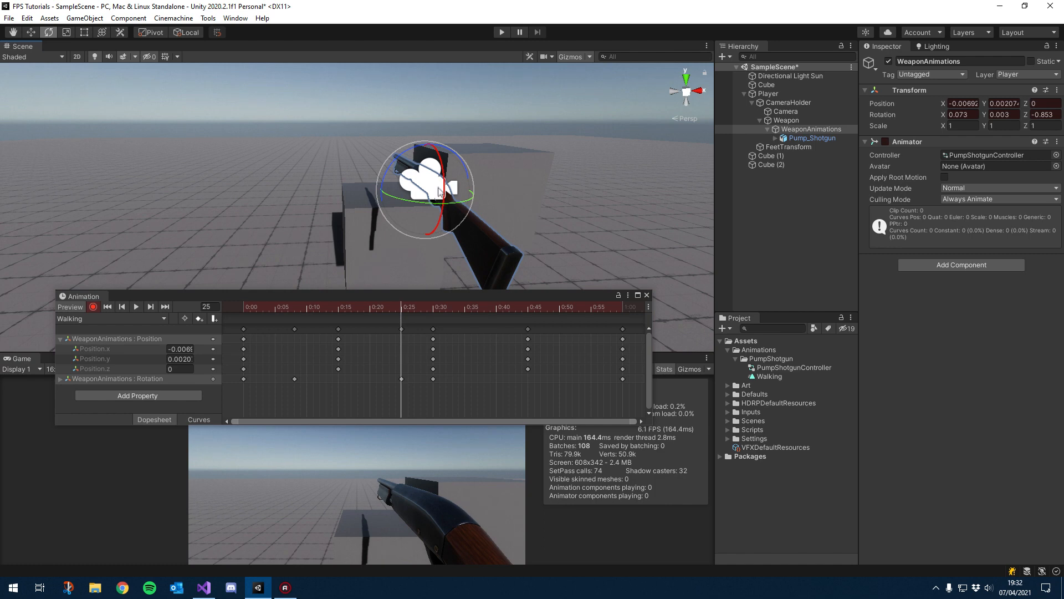
drag(442, 187, 441, 195)
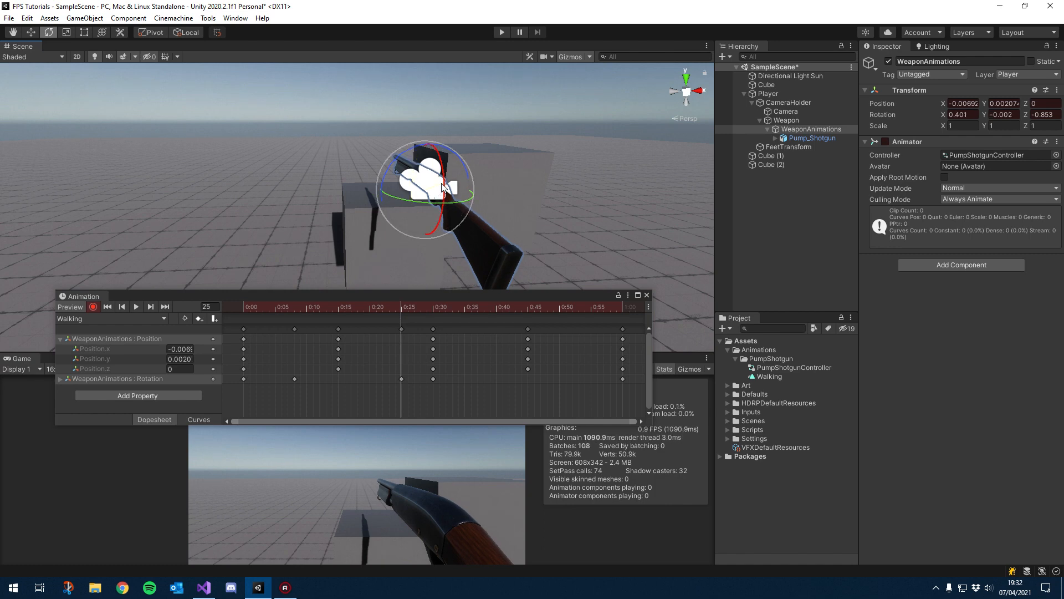
click(402, 329)
Step: Add rotation keyframes at frames 38 and 53 by tilting the weapon around its forward axis
drag(431, 309, 484, 313)
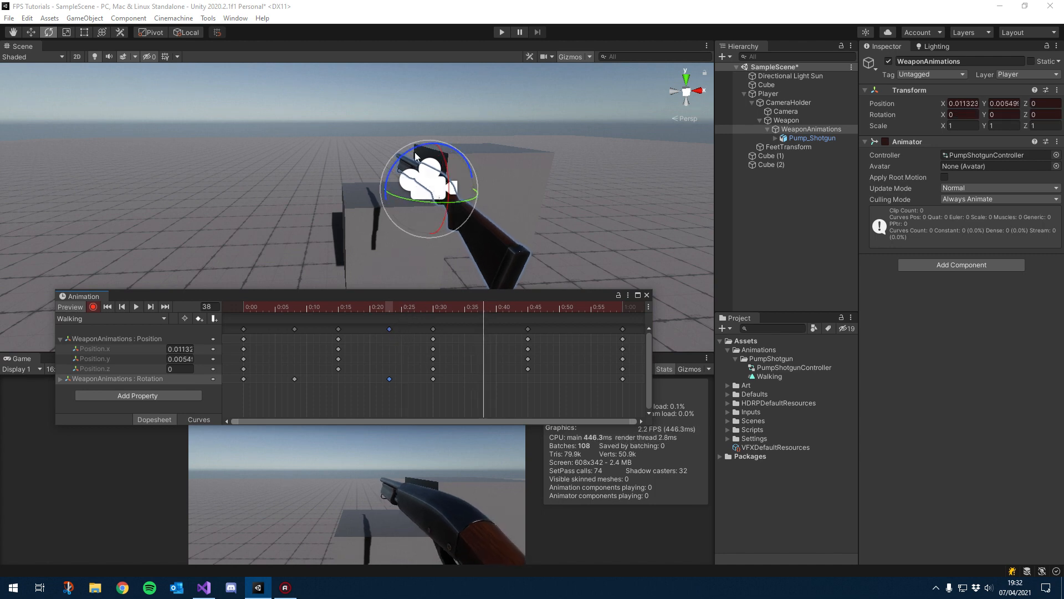
drag(417, 152, 443, 160)
drag(527, 321, 579, 315)
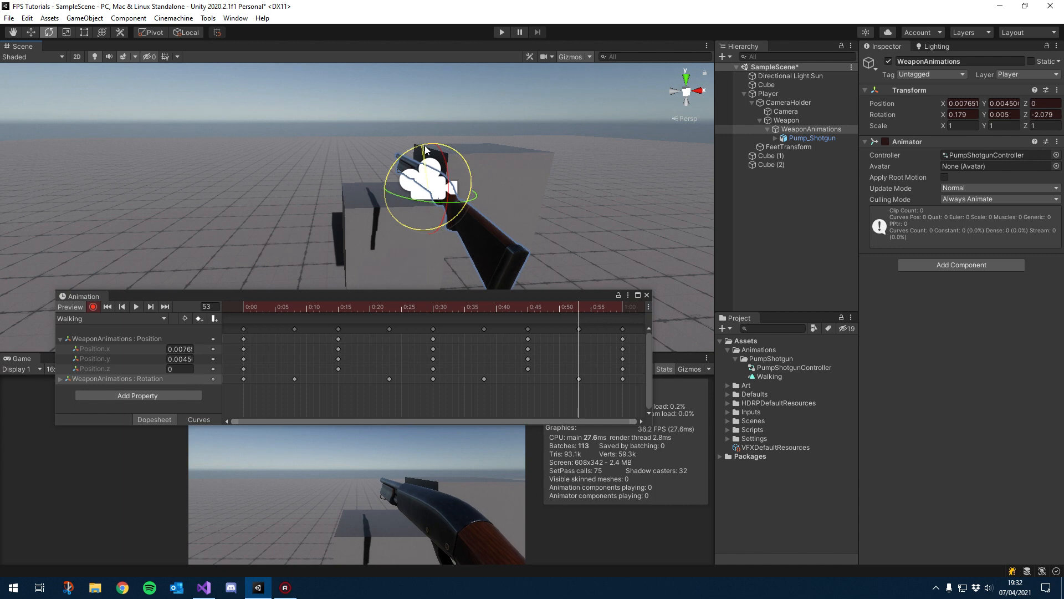
drag(442, 160, 442, 161)
Step: Play back the Walking clip, turn off recording and return to frame 0
click(137, 307)
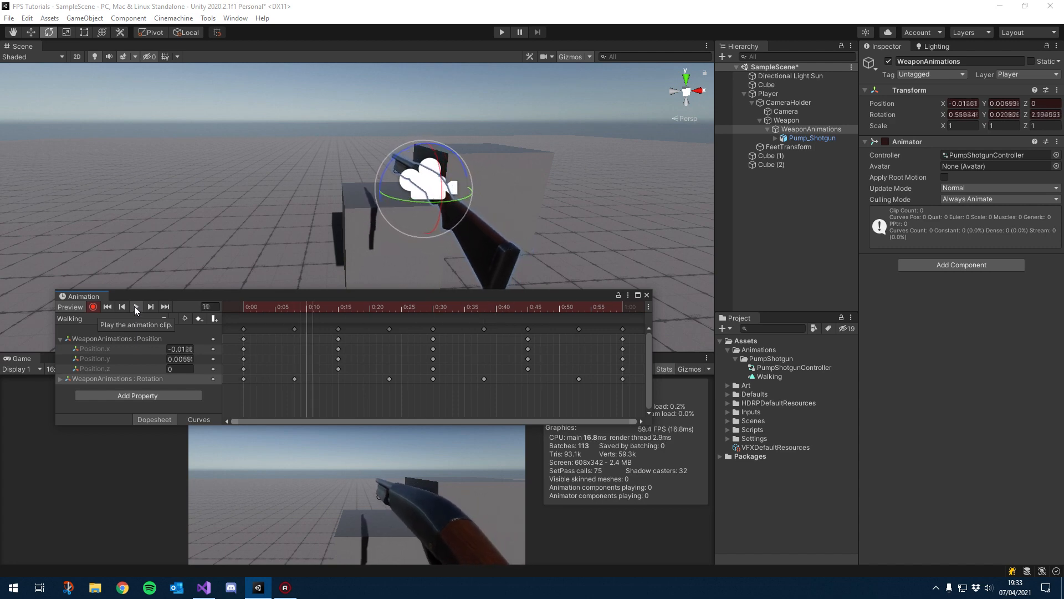
click(136, 307)
click(94, 308)
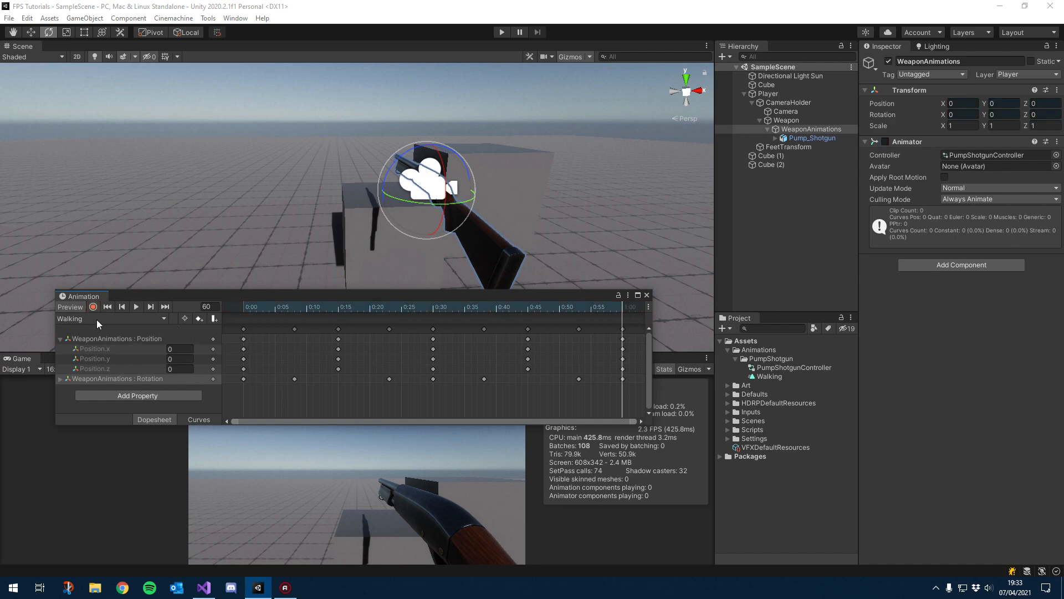
drag(276, 306, 240, 317)
Step: Create a new animation clip named Sprinting in the PumpShotgun animations folder
click(116, 319)
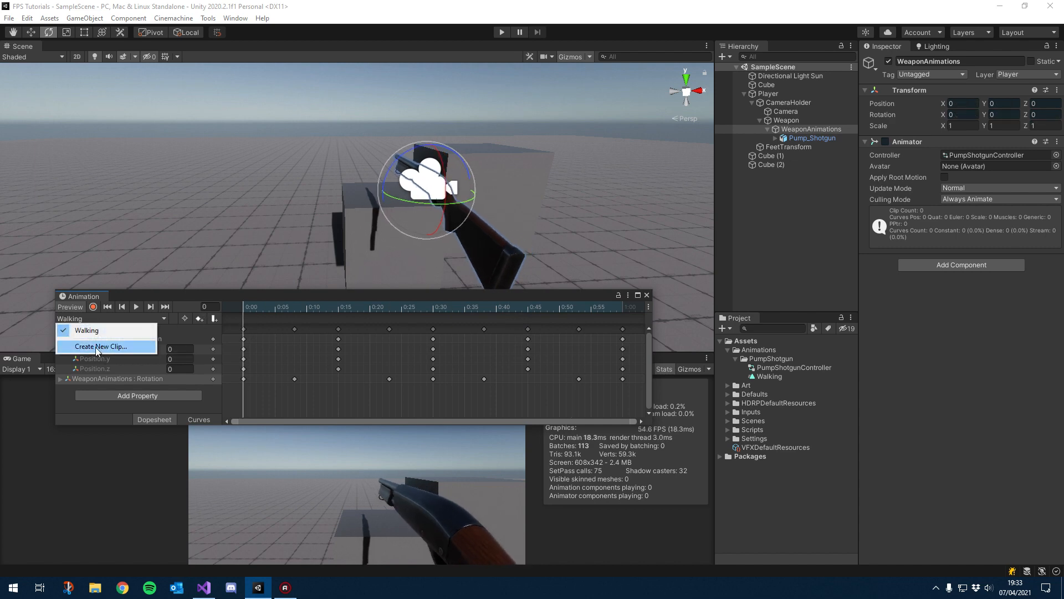
click(97, 346)
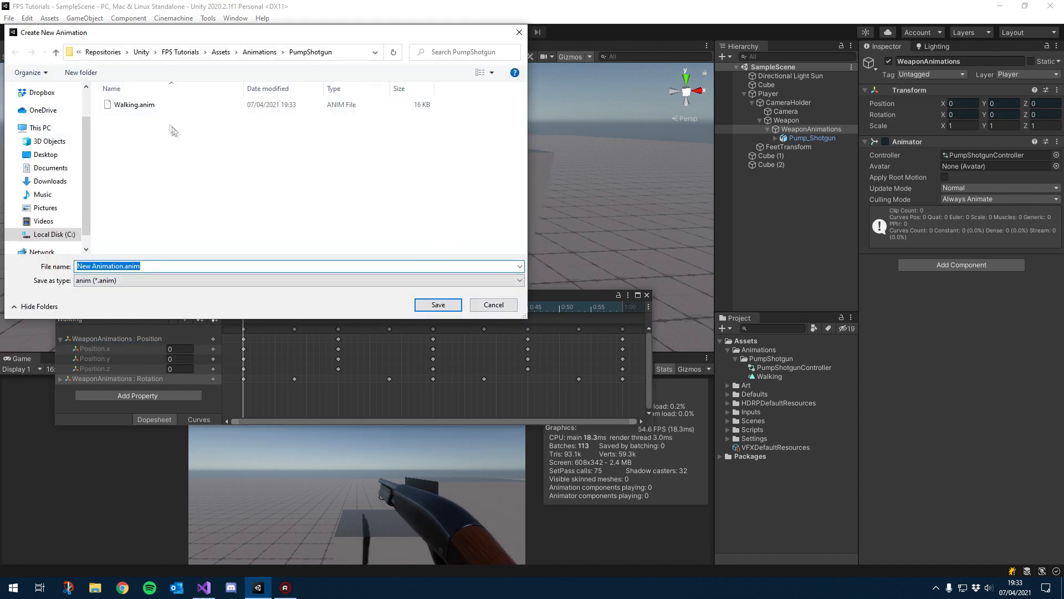
click(116, 267)
text(S)
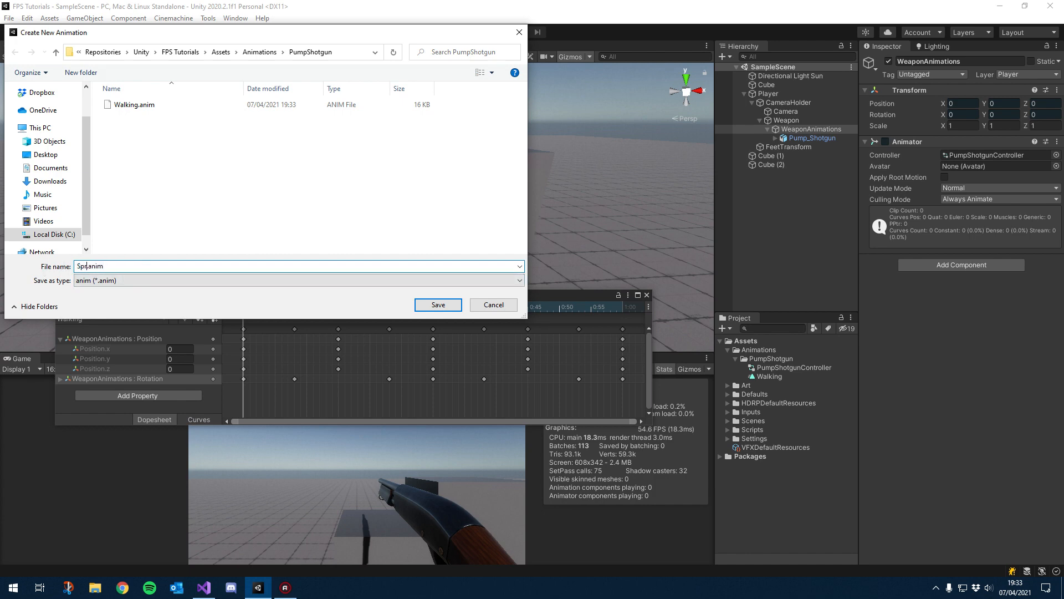
text(printing)
key(Return)
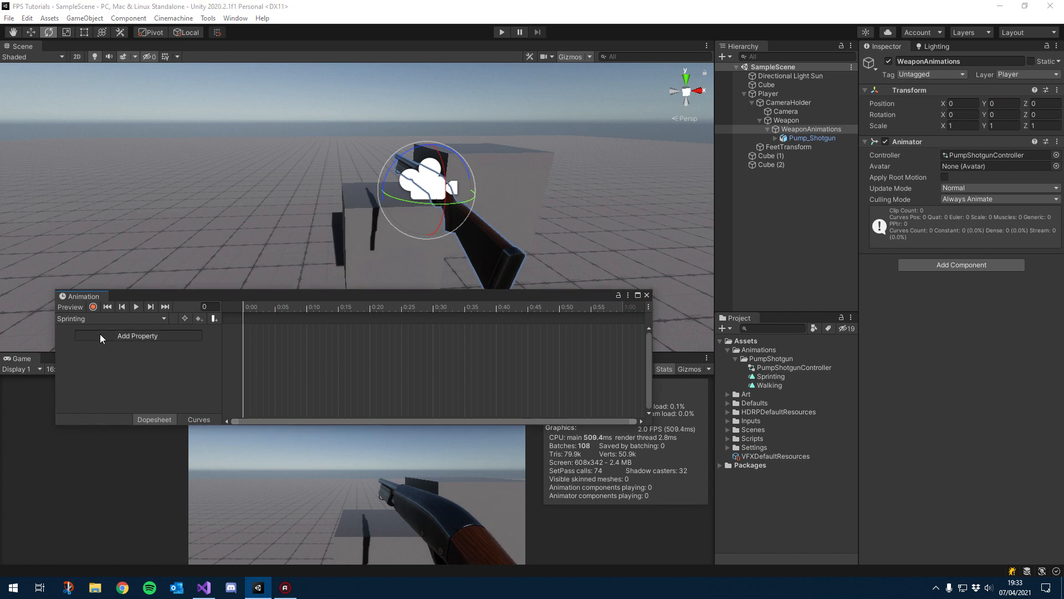
Step: Add the Transform Position and Rotation properties to the Sprinting clip
click(194, 335)
click(208, 334)
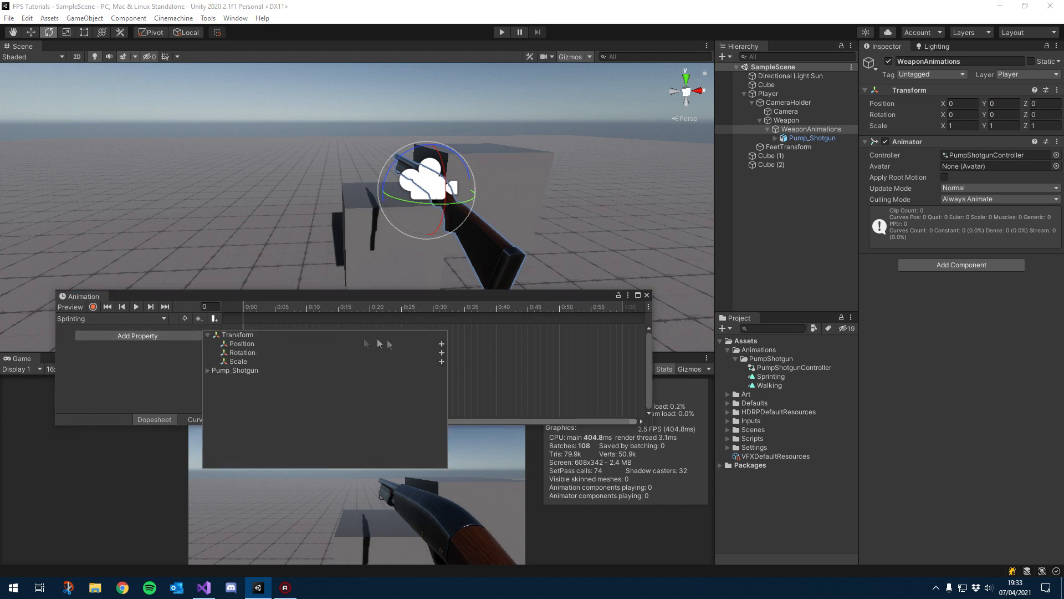
click(442, 347)
click(177, 385)
click(208, 384)
click(441, 395)
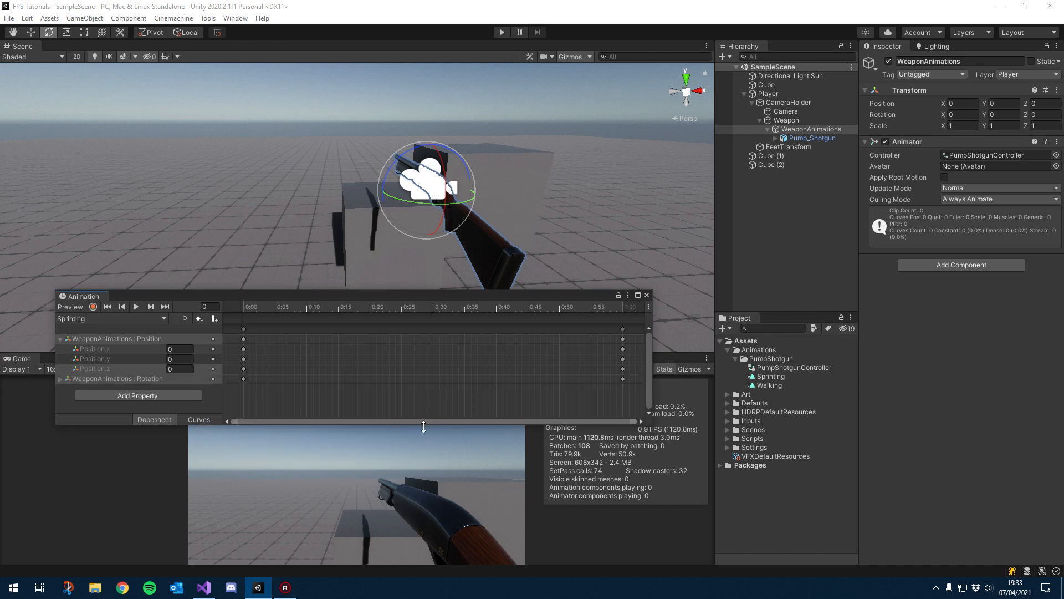
Step: Enlarge the Animation window, turn on recording and rotate the weapon at frame 0 to about X 39.3, Y -50.4
drag(424, 426, 424, 470)
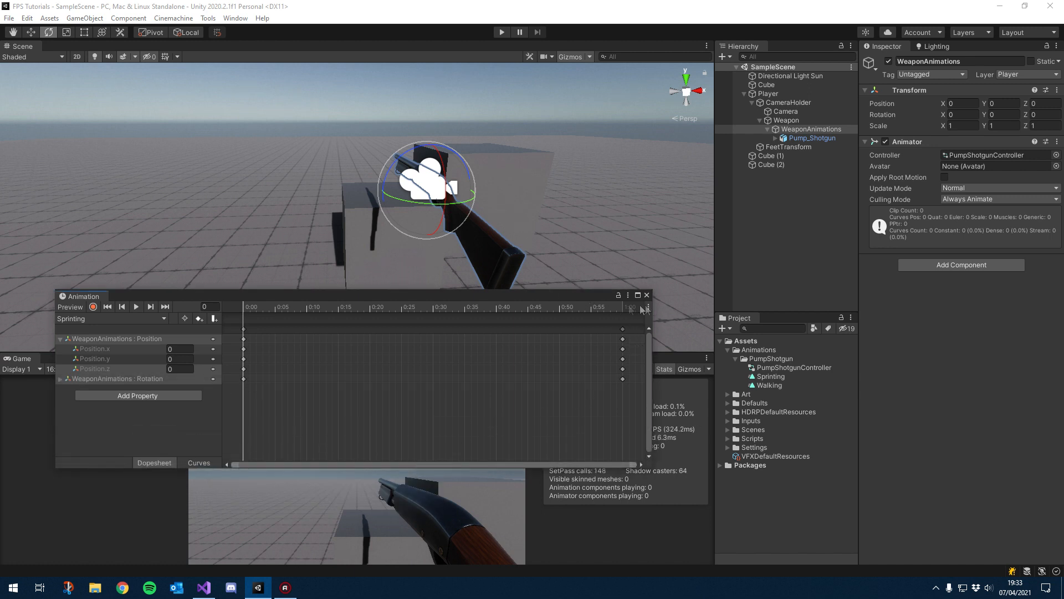
drag(556, 299, 609, 295)
click(359, 303)
click(288, 307)
click(146, 303)
alt+drag(424, 223, 402, 147)
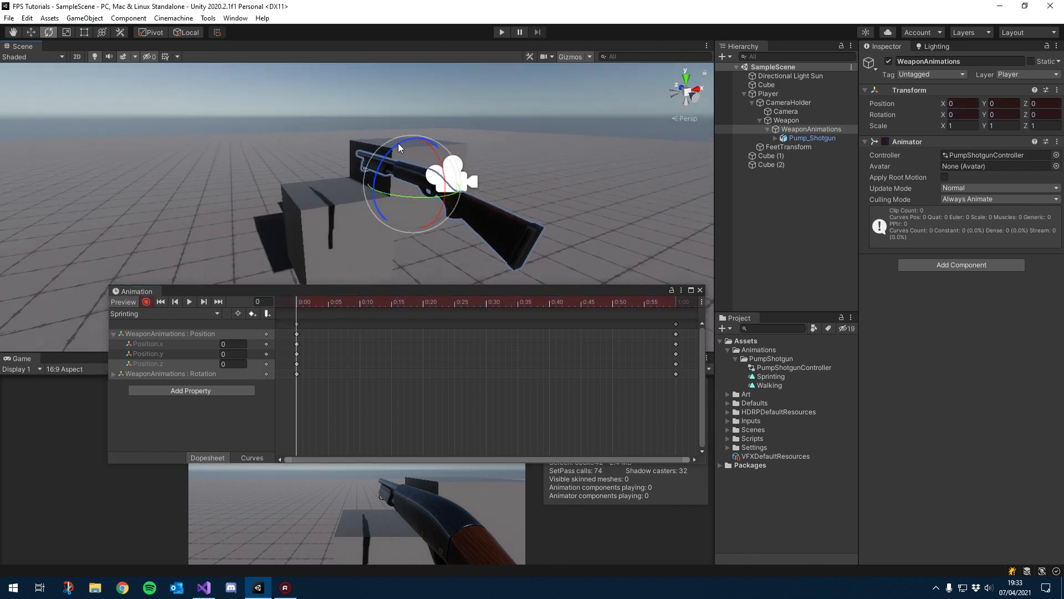
drag(413, 192, 391, 125)
key(w)
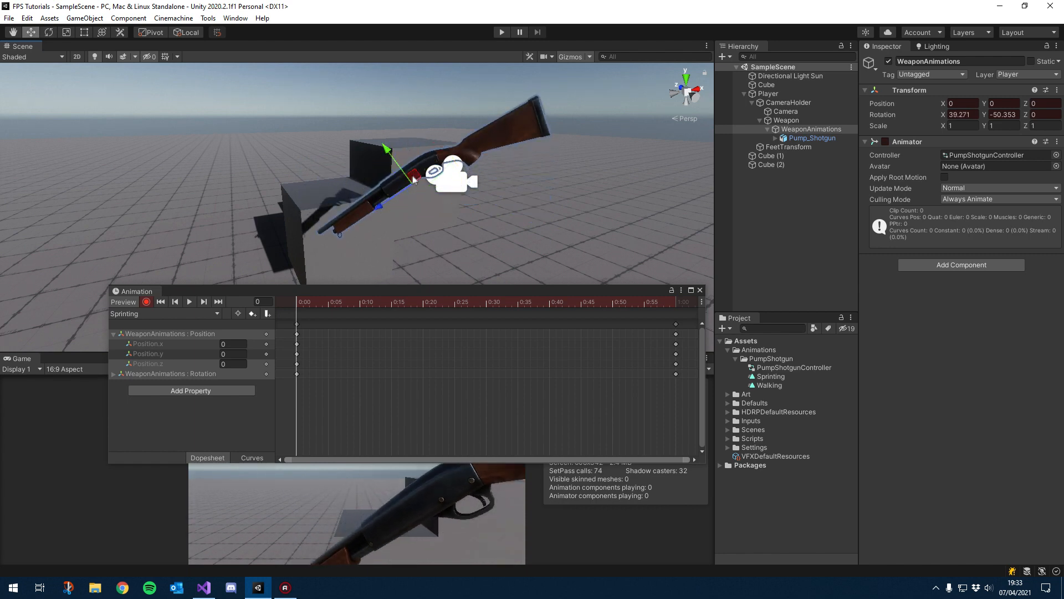
Step: Move and rotate the weapon at frame 0 of the Sprinting clip to about position X -0.08, Y -0.18, Z 0.01 and rotation X 30
drag(389, 199, 363, 219)
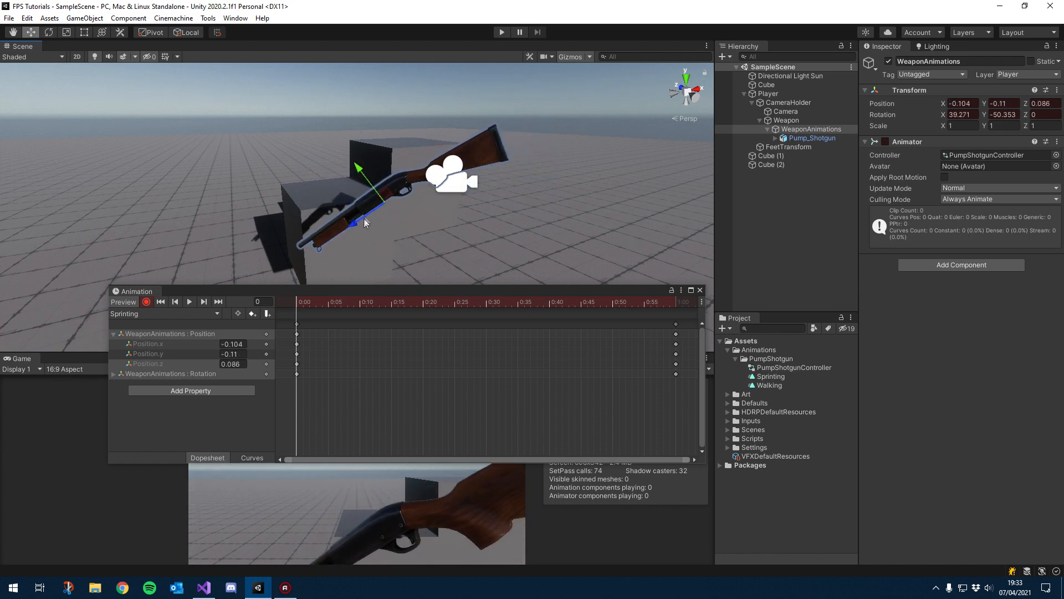
key(e)
drag(384, 162, 411, 174)
key(w)
alt+drag(366, 215, 604, 249)
mouse_move(289, 190)
mouse_down()
mouse_move(303, 201)
mouse_move(329, 179)
mouse_move(321, 194)
mouse_move(296, 201)
mouse_up()
key(e)
key(w)
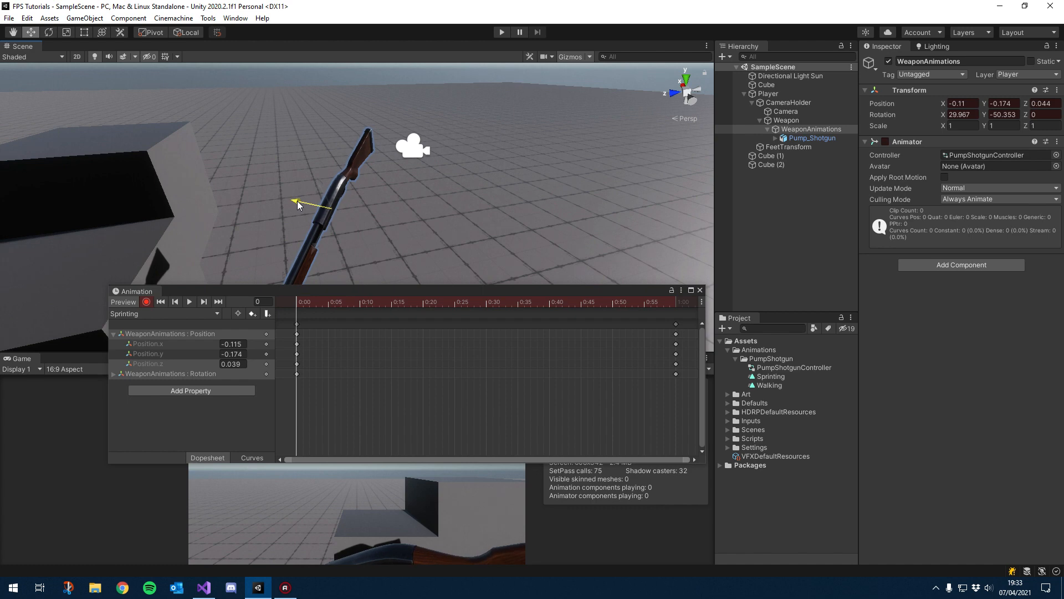
drag(318, 246, 403, 224)
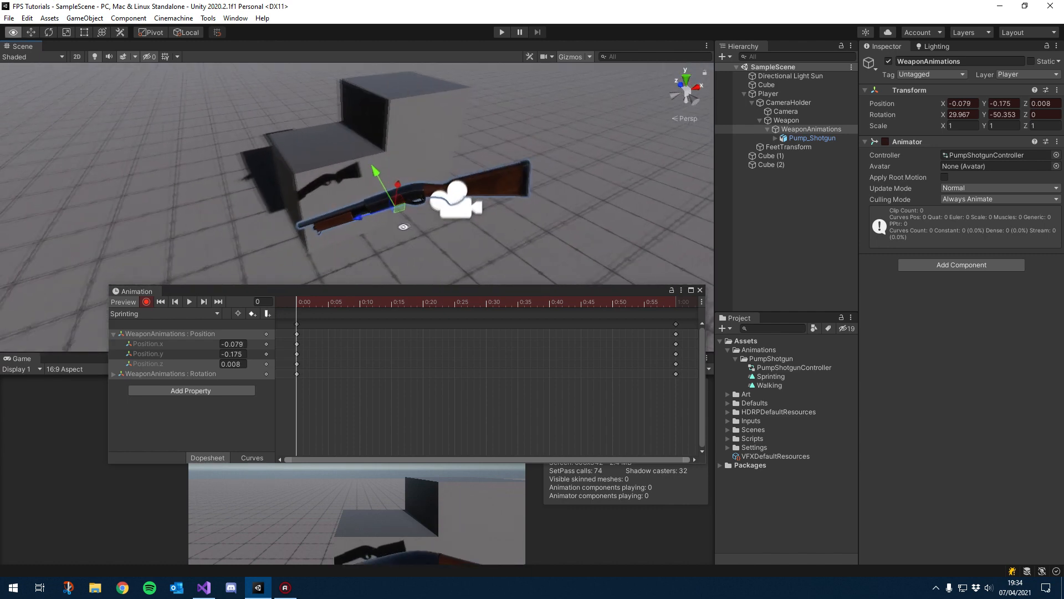
Step: Copy the frame 0 keyframes to frame 60 so the Sprinting clip ends on its starting pose
mouse_move(401, 292)
mouse_down()
mouse_move(488, 248)
mouse_move(436, 159)
mouse_move(429, 214)
mouse_move(386, 278)
mouse_up()
click(324, 287)
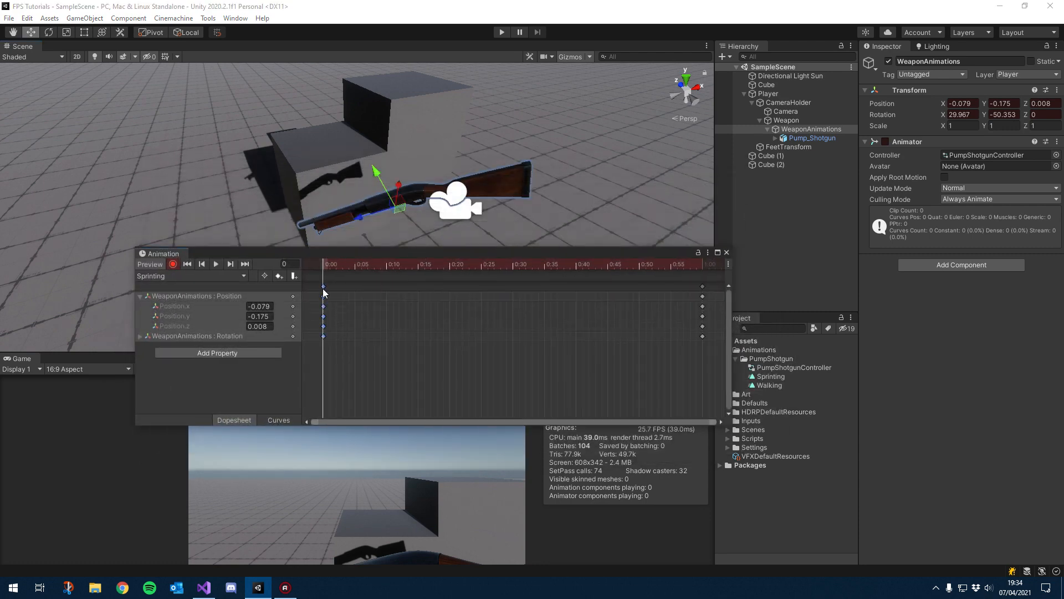
click(638, 264)
key(ctrl+v)
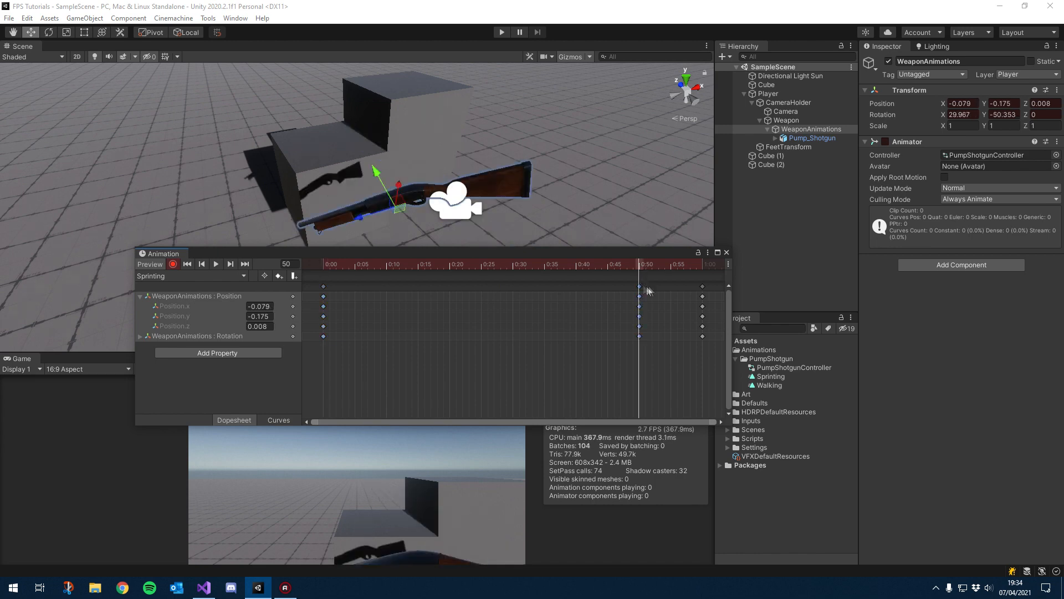
click(702, 286)
key(Delete)
drag(639, 286, 510, 270)
alt+drag(422, 234, 442, 229)
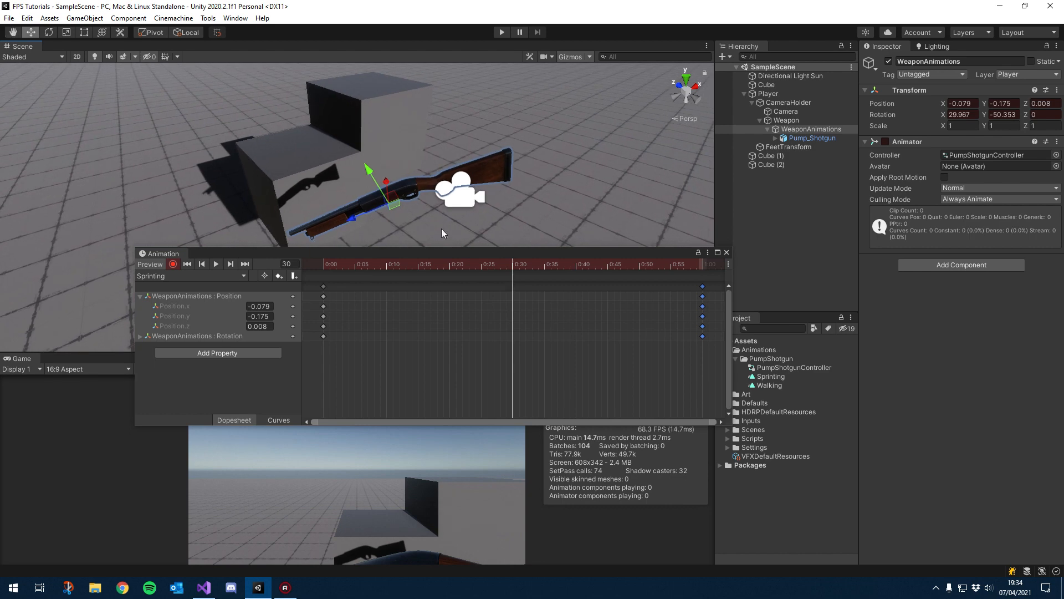
Step: Add a keyframe at frame 30 and shift the weapon at frame 15 to about X -0.098, Y -0.174, Z 0.024
click(513, 265)
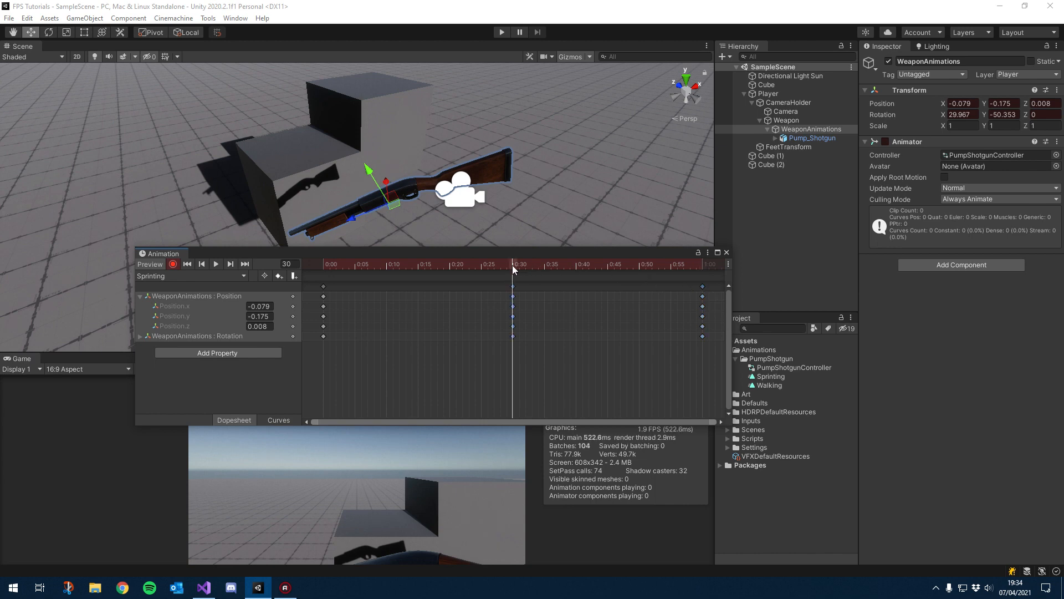
key(k)
drag(513, 265, 419, 267)
alt+drag(432, 221, 422, 220)
drag(348, 217, 345, 218)
drag(361, 183, 361, 171)
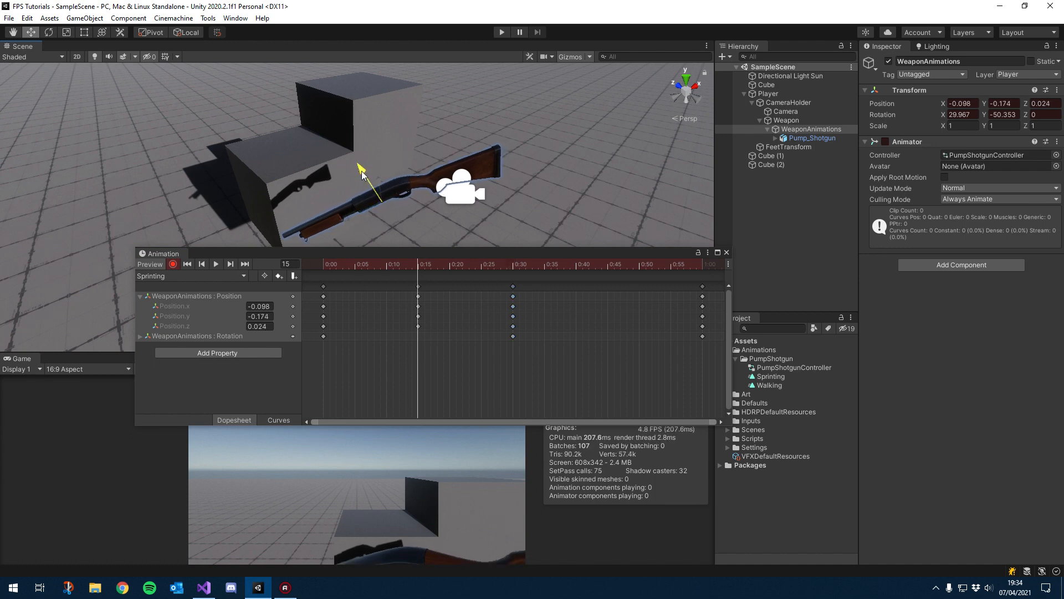
Step: Move the weapon at frame 45 and play back the Sprinting clip to check the bob
click(607, 265)
drag(352, 217, 358, 216)
drag(368, 170, 365, 164)
click(216, 264)
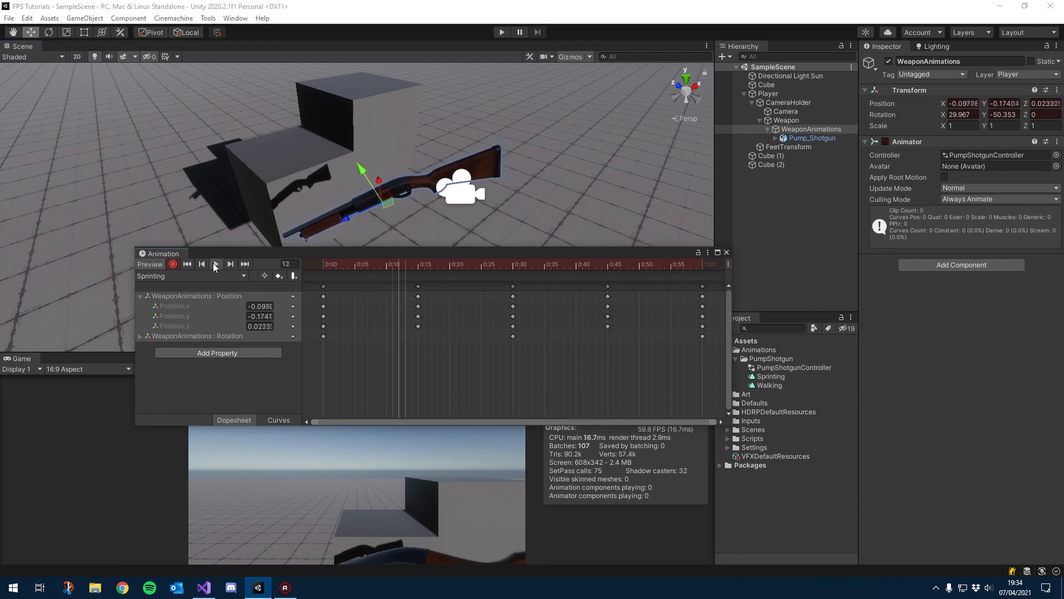
click(214, 263)
Step: Readjust the weapon's position at frames 15 and 45, then replay the clip
click(419, 264)
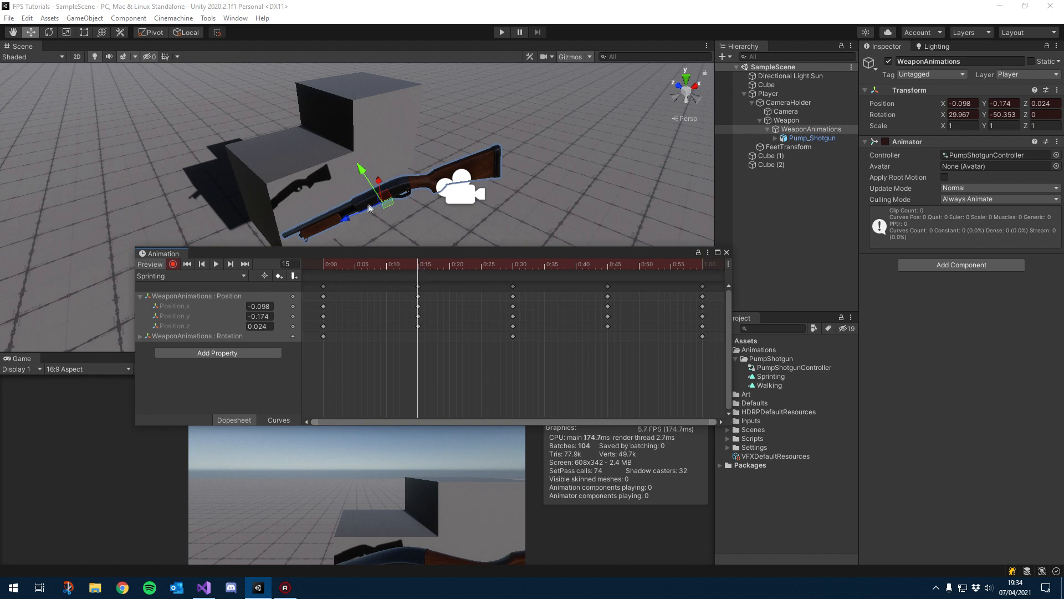
drag(362, 177, 362, 170)
click(607, 264)
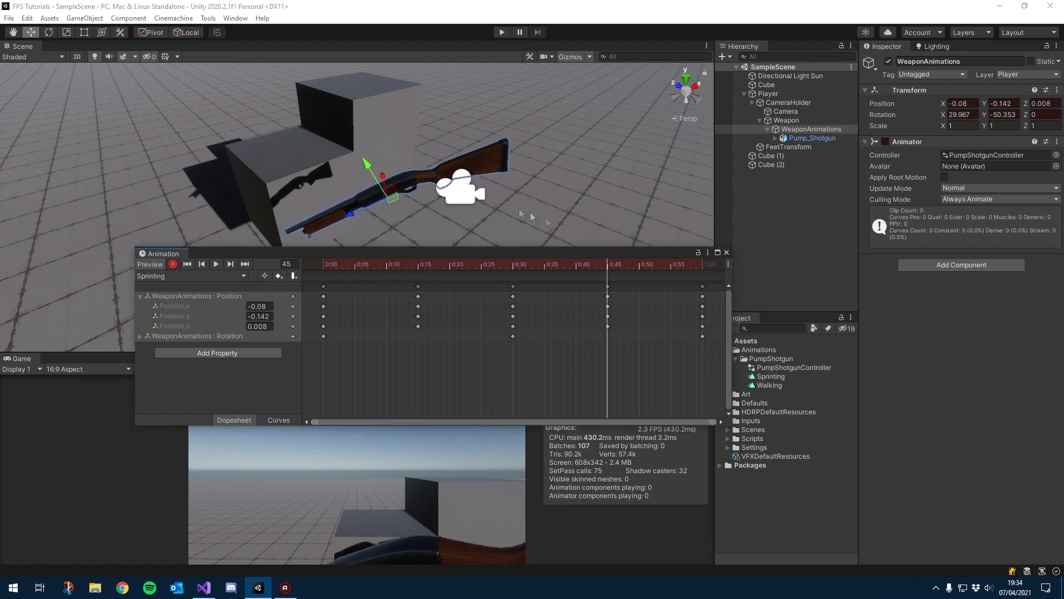
drag(382, 176, 387, 183)
drag(520, 266, 277, 265)
click(213, 265)
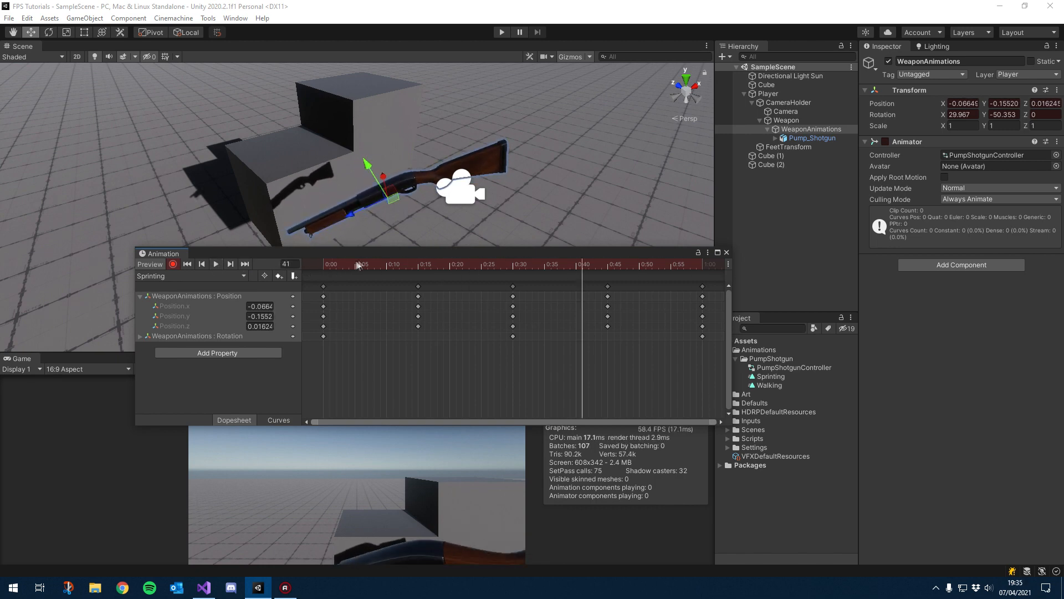
Step: With the Rotate tool, add slight rotation tilts to the weapon at frames 8, 23, 38 and 53
mouse_move(376, 264)
mouse_down()
mouse_move(386, 265)
mouse_move(375, 265)
mouse_up()
key(e)
drag(395, 196, 396, 198)
click(469, 264)
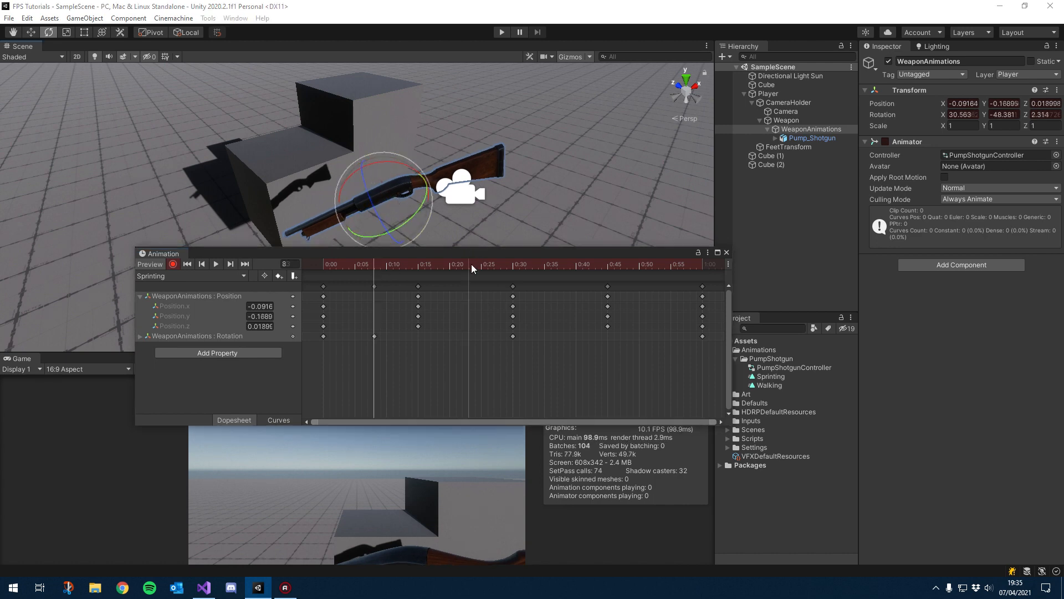
drag(444, 223, 405, 201)
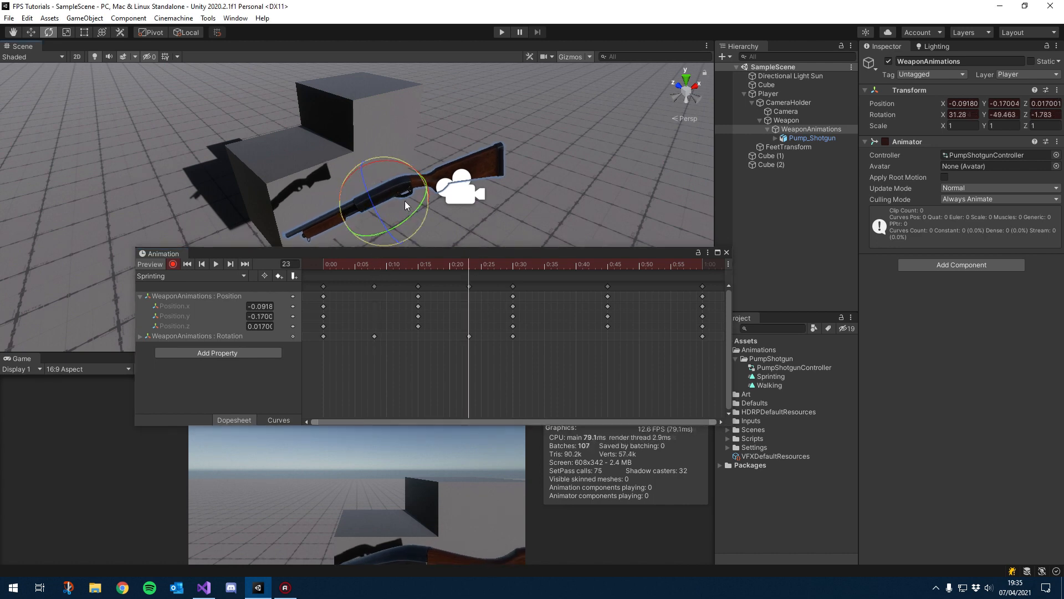
click(564, 263)
drag(388, 177, 387, 178)
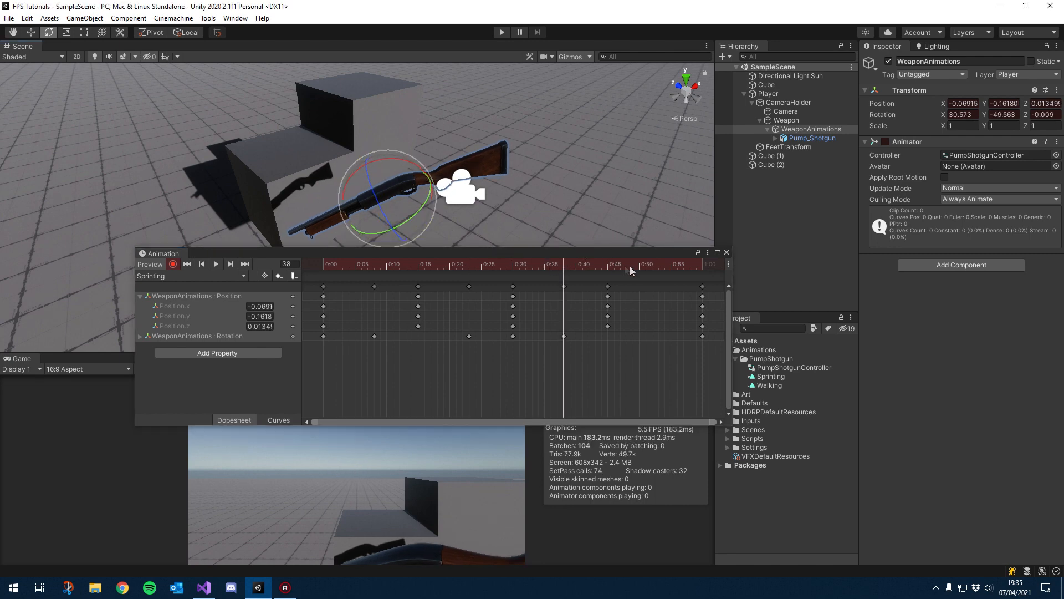
click(660, 265)
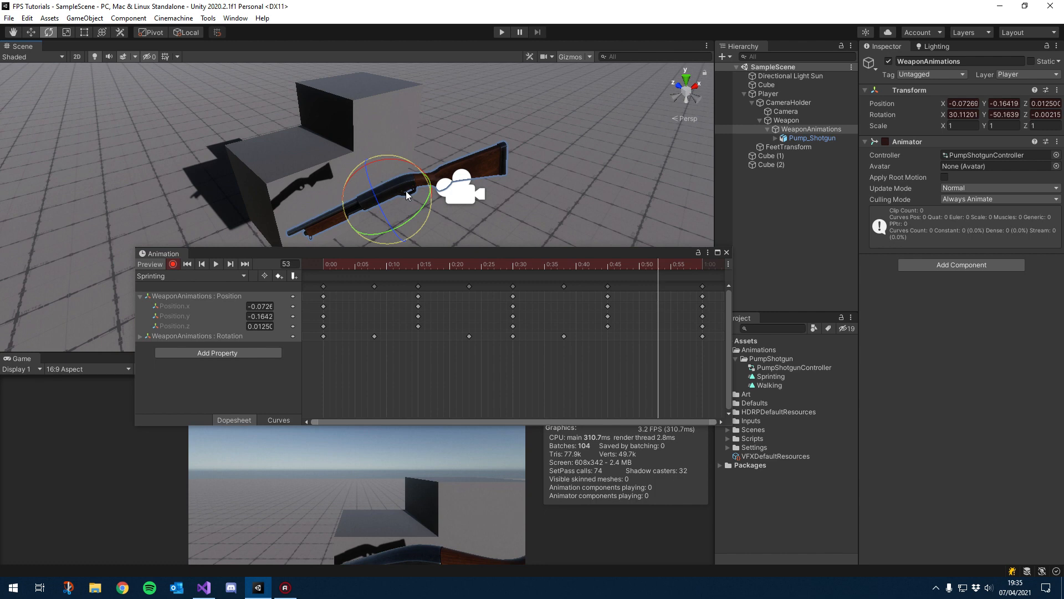
drag(406, 191, 405, 193)
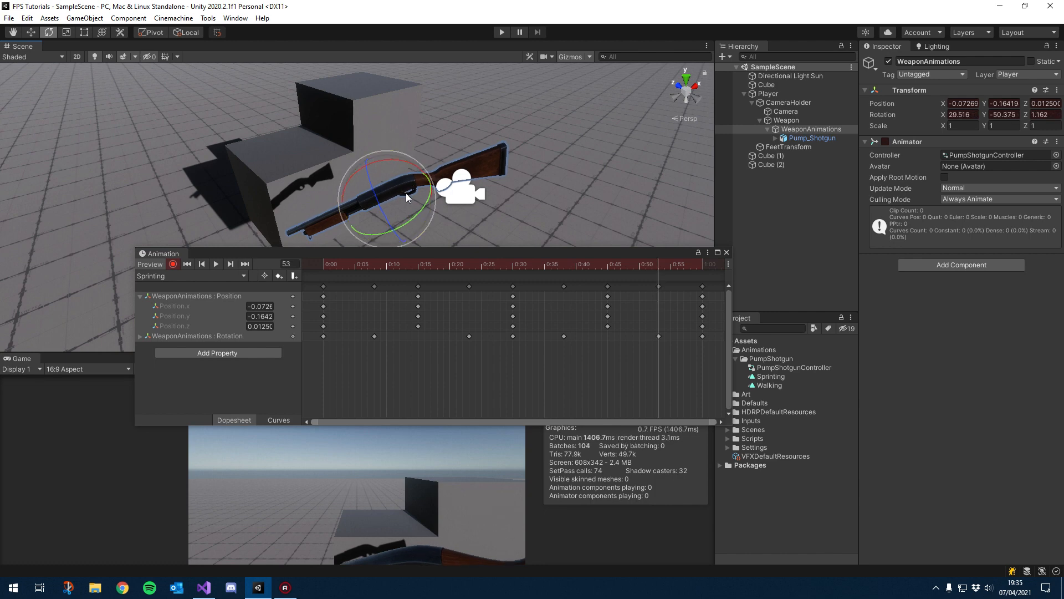
Step: Play back the Sprinting clip with recording off, then turn recording back on
click(216, 264)
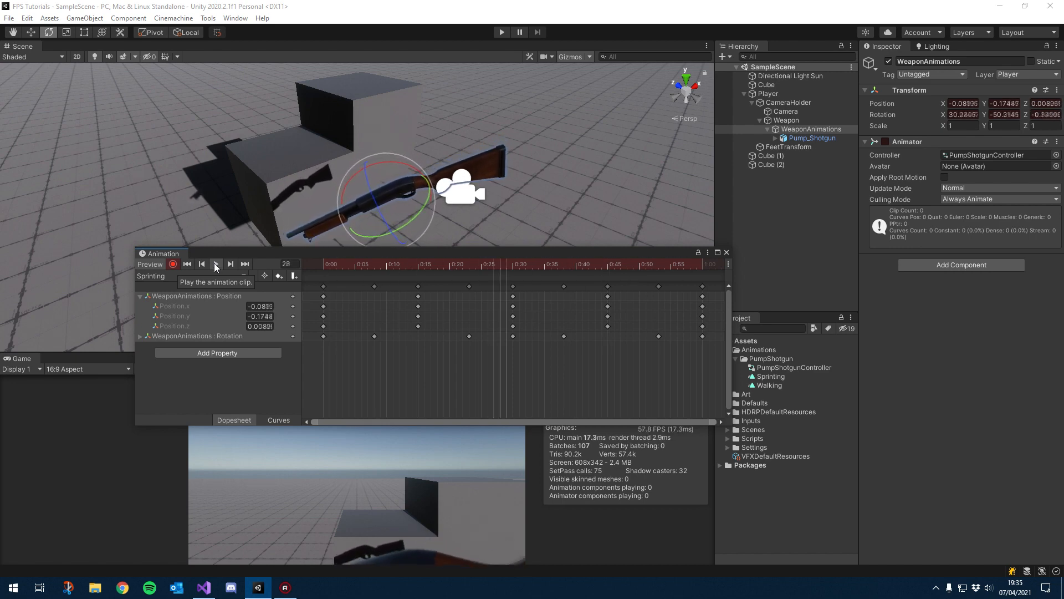
click(173, 265)
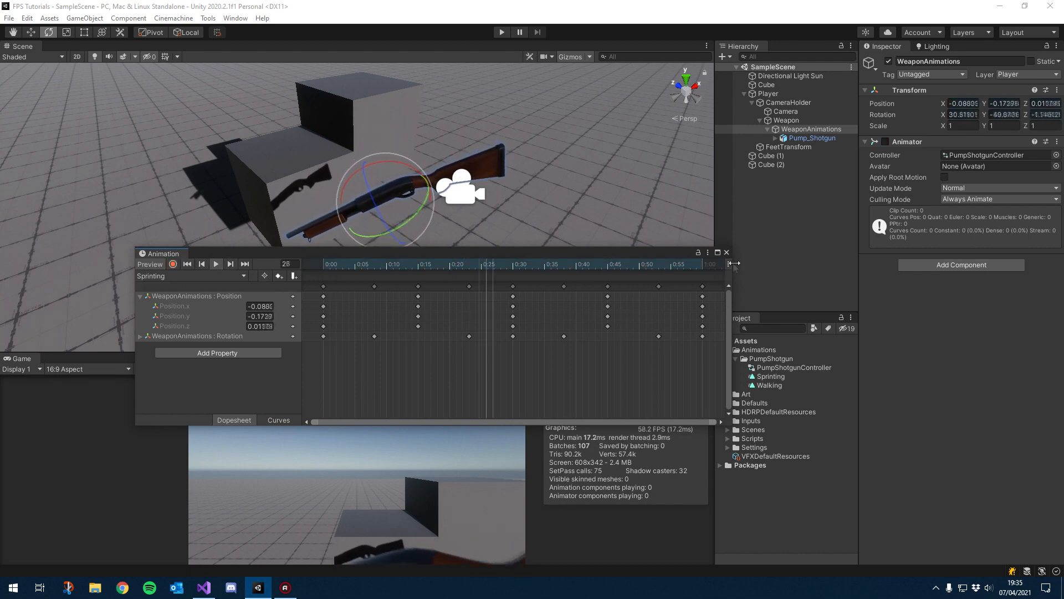
click(215, 263)
click(173, 265)
Step: Drag the later keyframes earlier to tighten the Sprinting clip's timing
drag(374, 286, 398, 287)
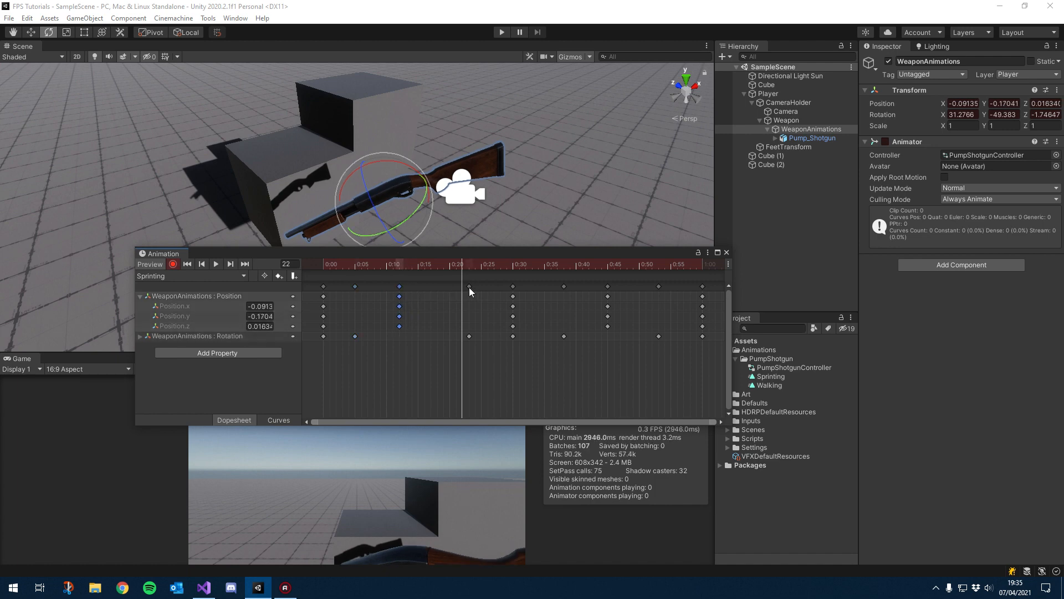
drag(469, 287, 446, 287)
drag(513, 286, 489, 287)
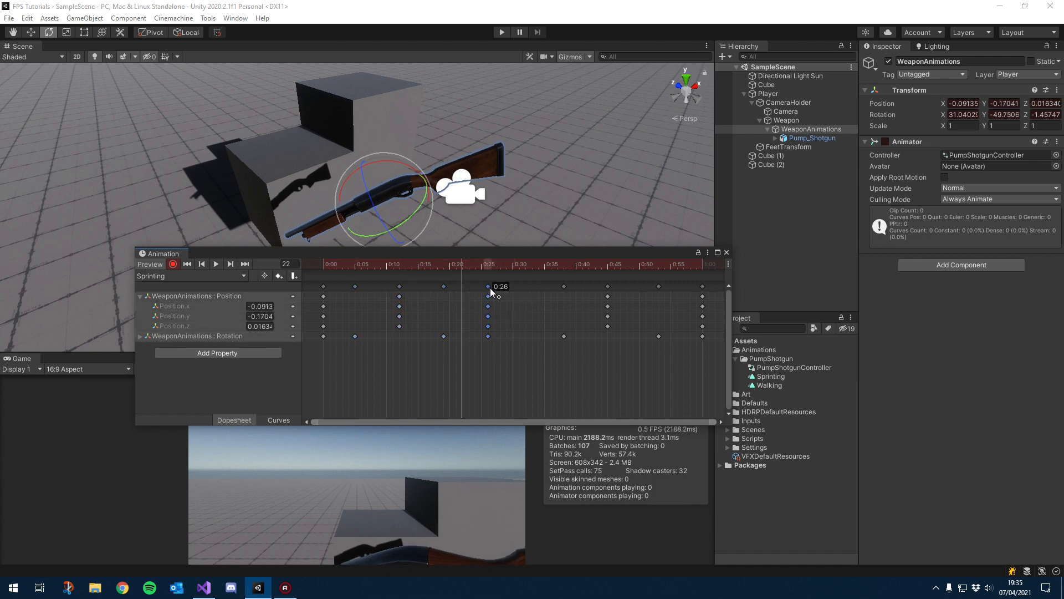
drag(563, 287, 526, 286)
drag(607, 294, 574, 288)
drag(659, 286, 621, 287)
drag(702, 286, 665, 287)
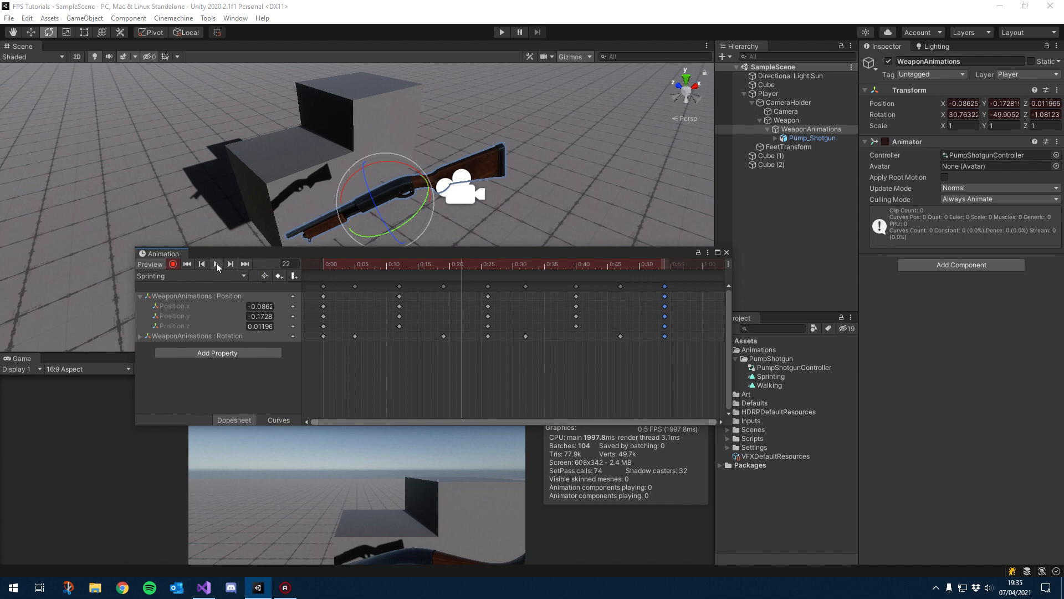
Step: Preview the clip, turn off recording, return to the start and close the Animation window
click(216, 263)
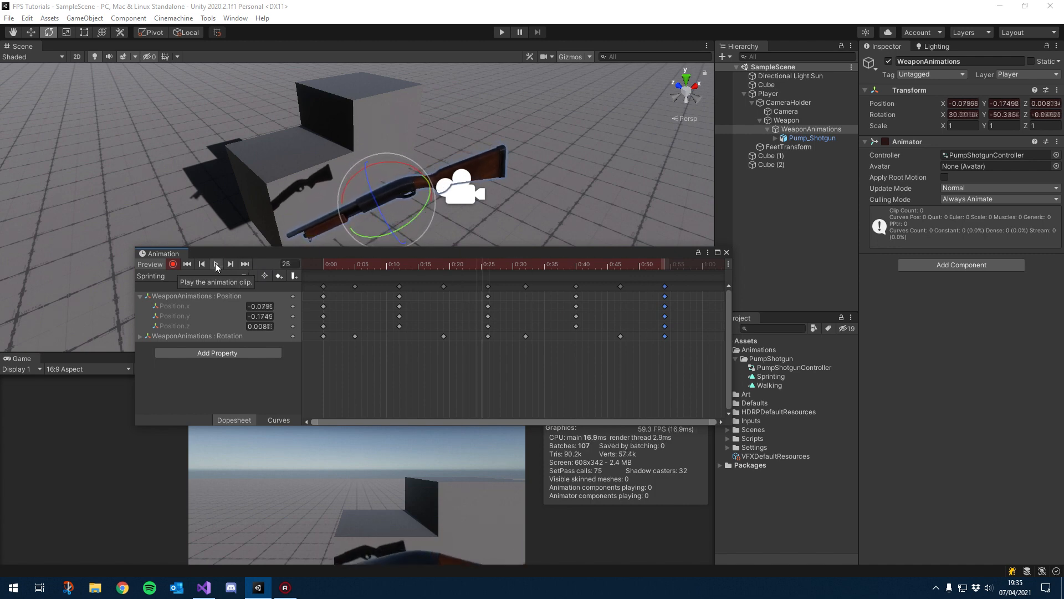
click(215, 263)
click(170, 264)
drag(377, 265, 330, 266)
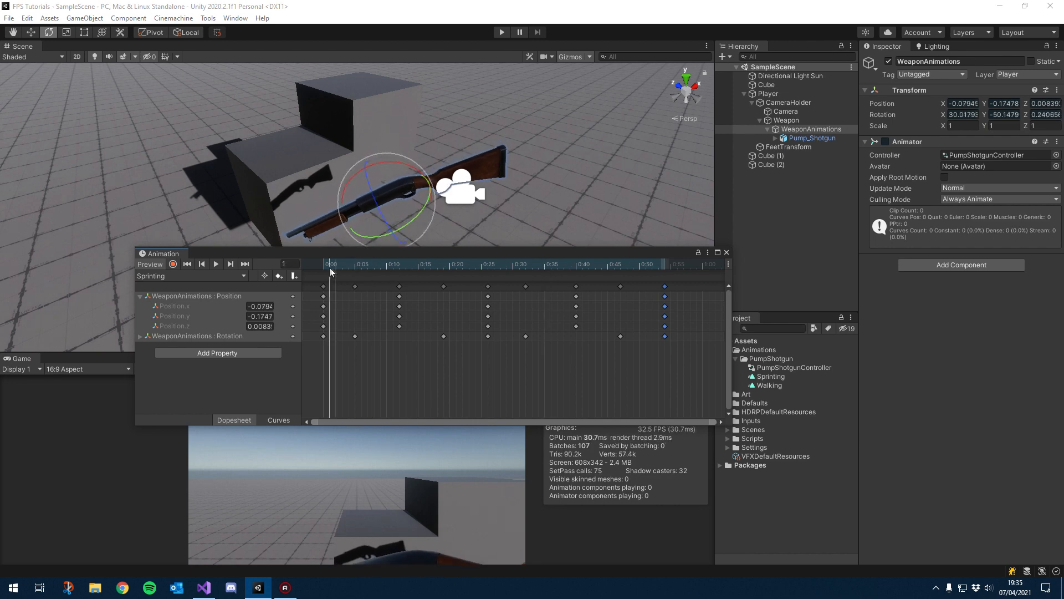
click(727, 253)
Step: Select the Weapon object and open its scr_WeaponController script in Visual Studio
alt+drag(368, 232, 351, 189)
alt+drag(466, 246, 238, 227)
alt+drag(476, 225, 393, 226)
middle_drag(393, 226, 326, 250)
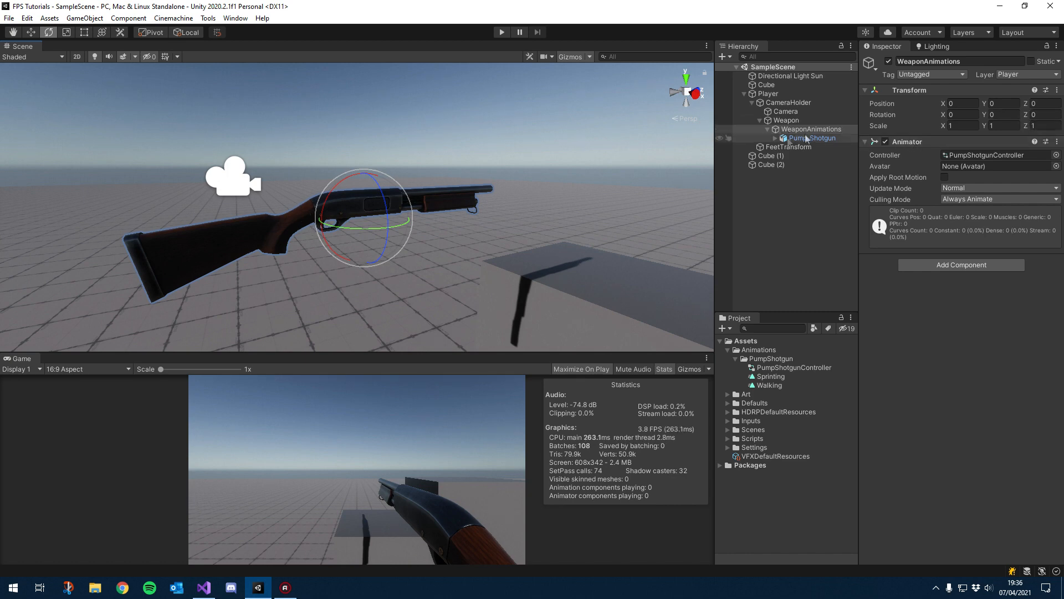
alt+drag(381, 207, 422, 194)
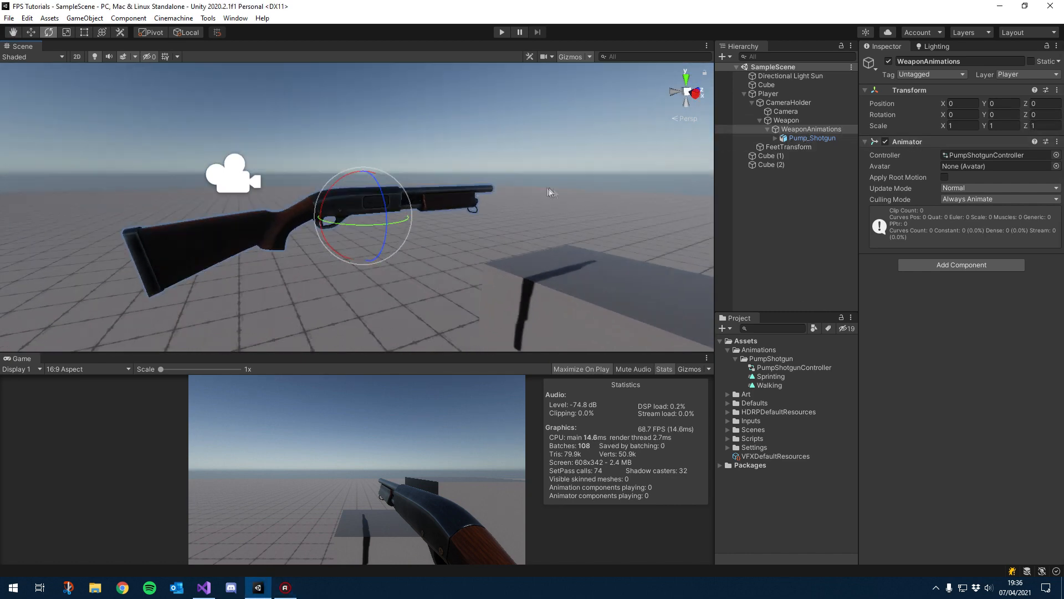
click(786, 120)
double_click(983, 156)
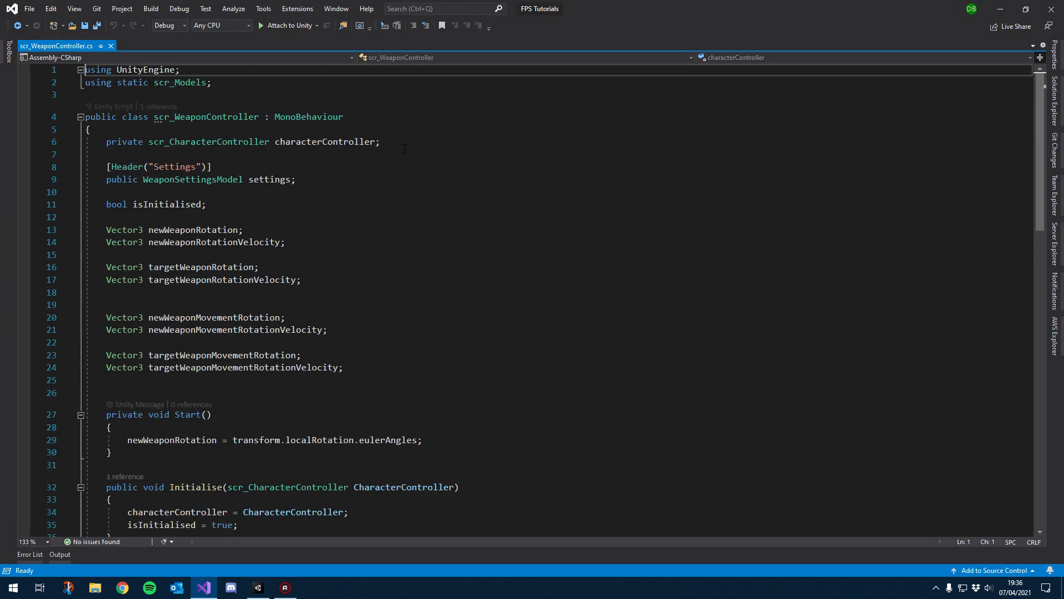
Step: Insert a [Header("References")] attribute on a new line above the Settings header
click(354, 179)
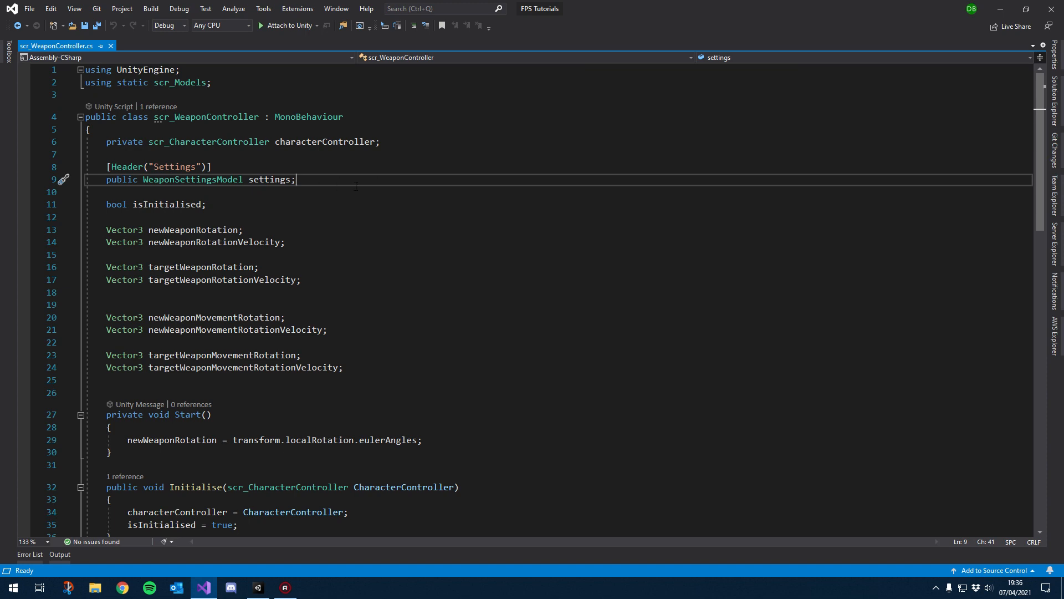
key(Down)
key(Up)
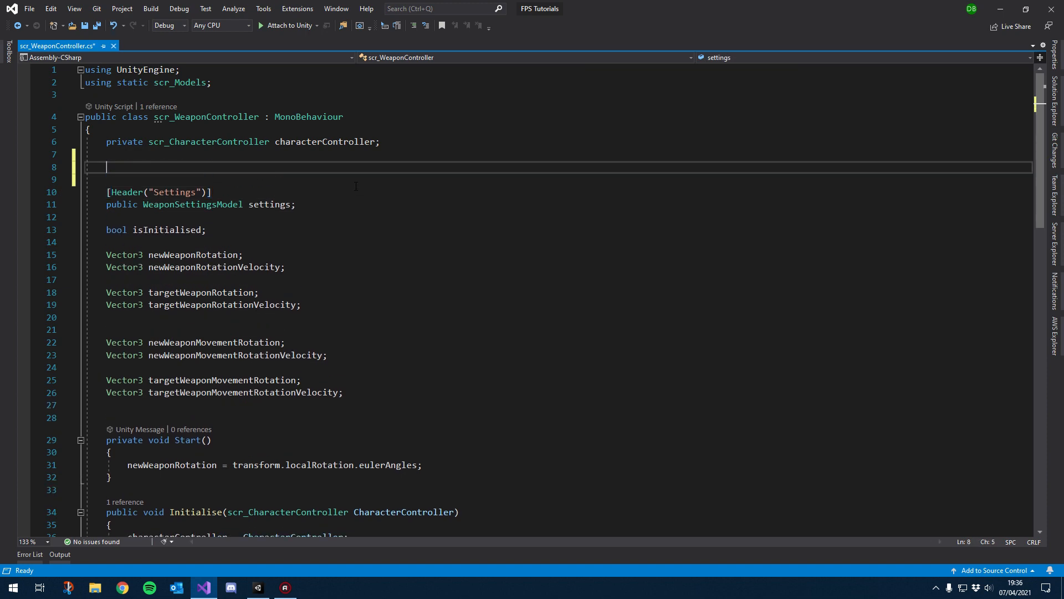
text([]Header)
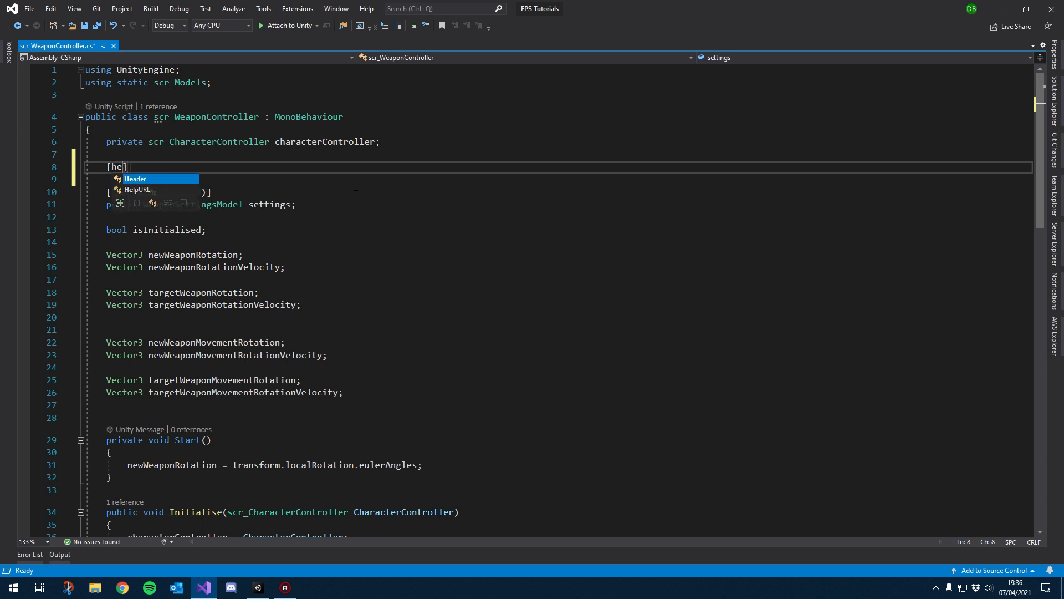
text(("References)
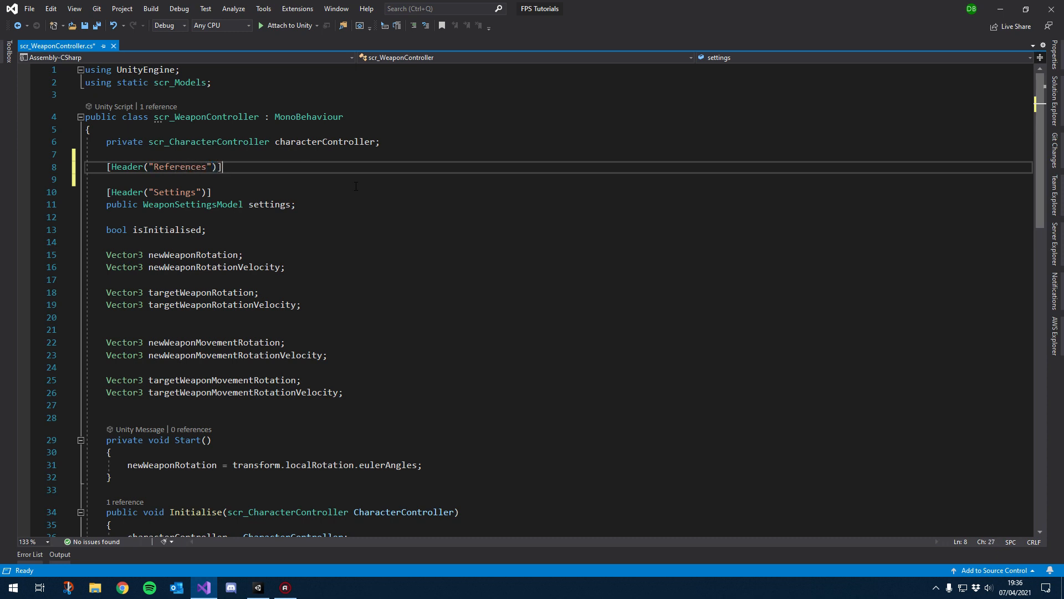
key(Return)
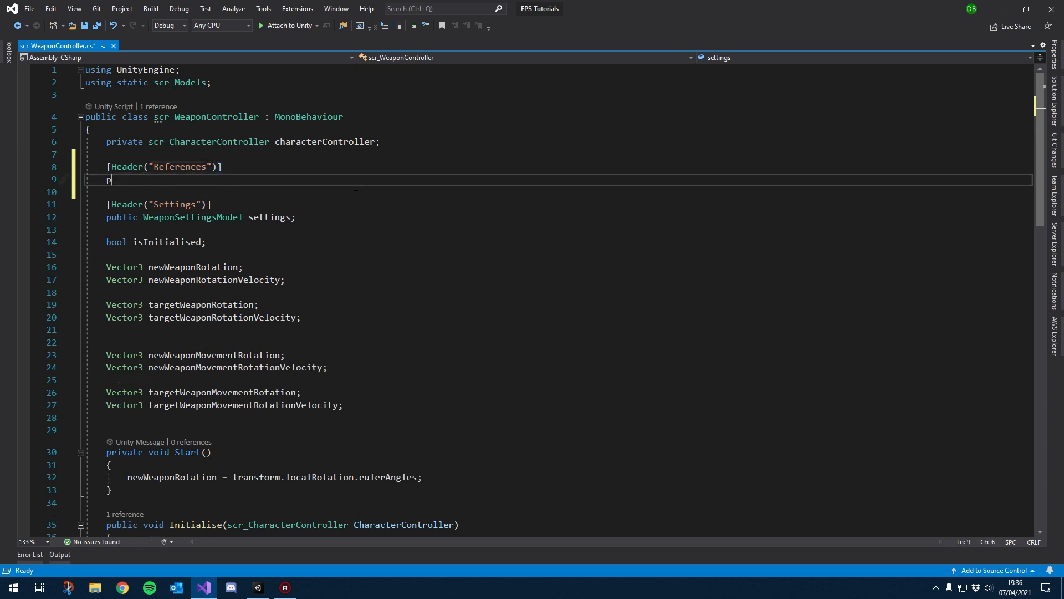
Step: Declare a public Animator field named weaponAnimator under the References header and save the script
text(public Animt)
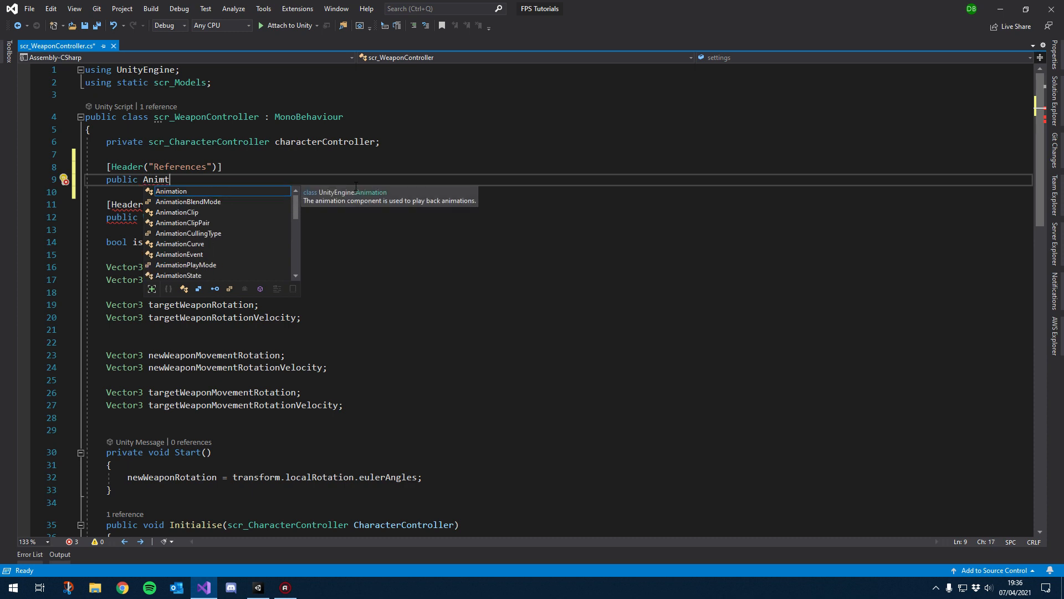
text(or )
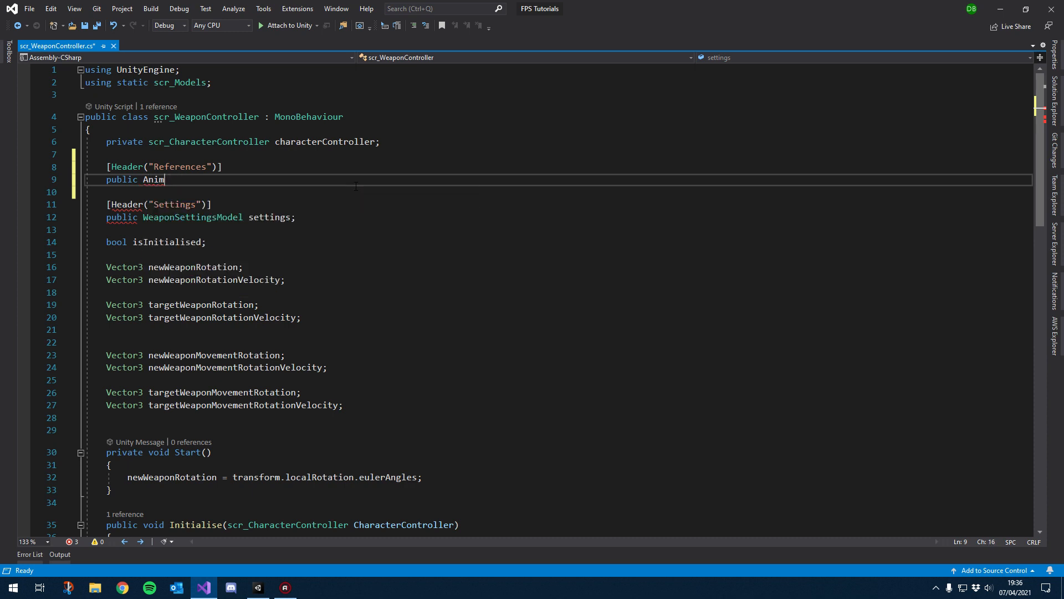
text(Animatoranimator)
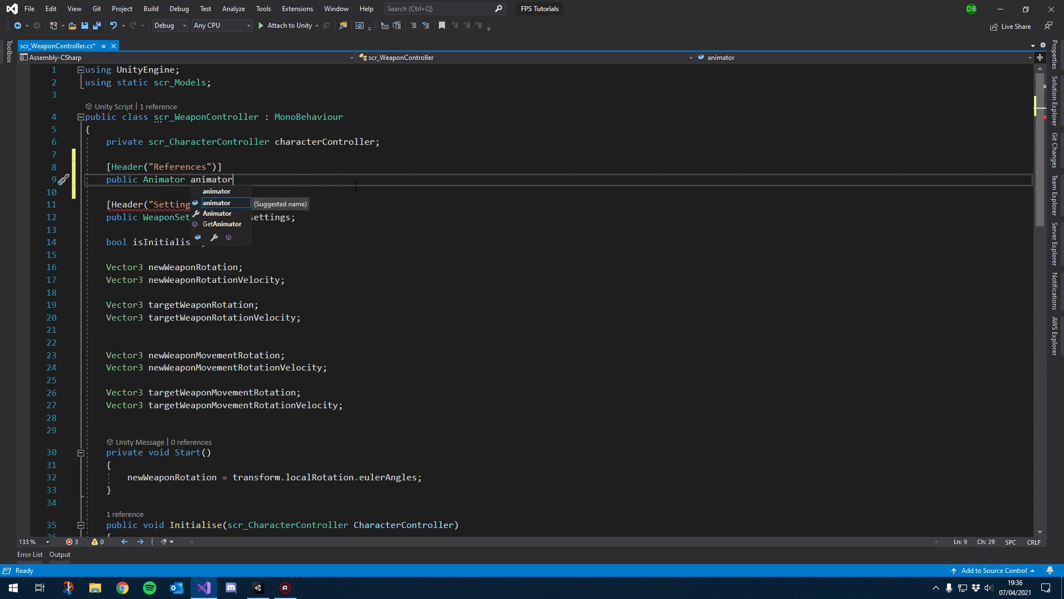
text(;)
key(ctrl+r)
key(ctrl+r)
text(weapon)
key(Delete)
text(A)
key(ctrl+s)
double_click(215, 180)
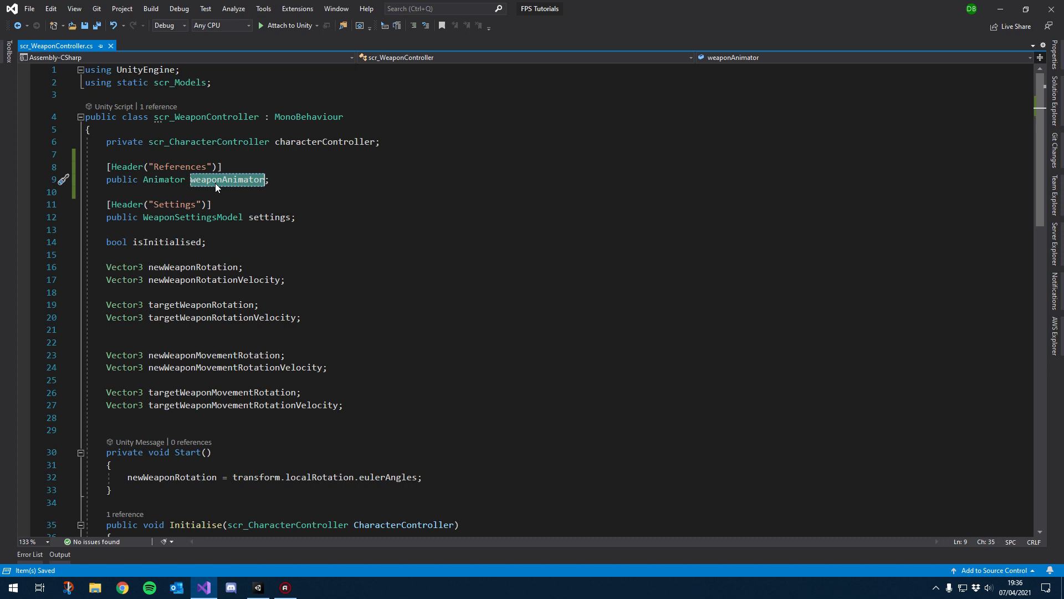
click(258, 191)
click(298, 218)
alt+drag(280, 269, 288, 270)
click(243, 247)
click(268, 269)
click(303, 281)
click(314, 215)
click(286, 185)
click(321, 214)
click(234, 247)
click(266, 268)
click(313, 283)
Step: Remove the extra blank lines between the weapon rotation and movement rotation variables
scroll(307, 298, down, 2)
click(193, 268)
key(BackSpace)
click(228, 331)
key(BackSpace)
click(343, 265)
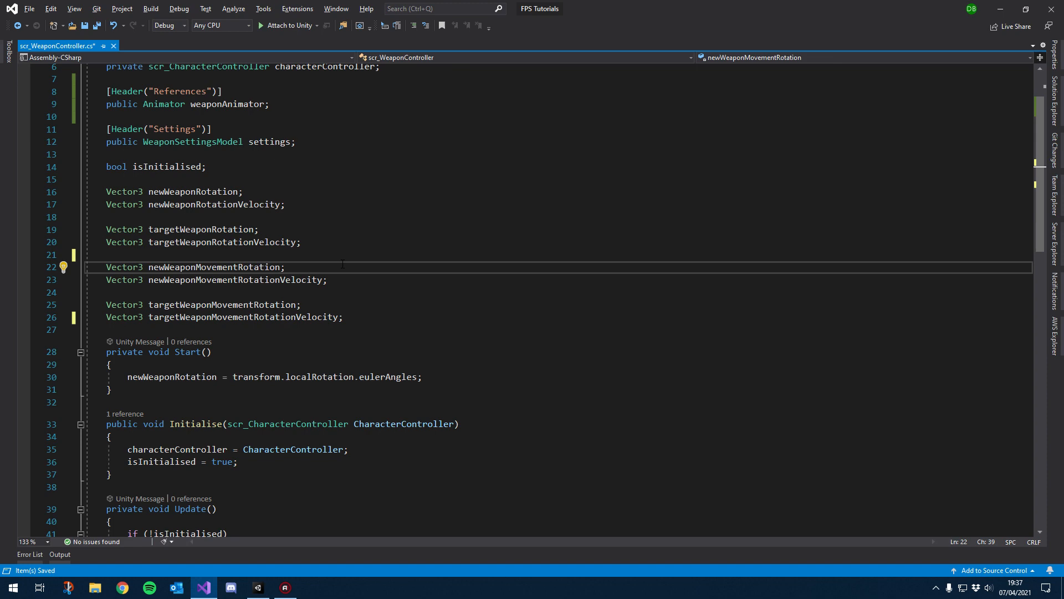
Step: Switch to Unity and assign the WeaponAnimations object to the weapon controller's Weapon Animator field
click(258, 587)
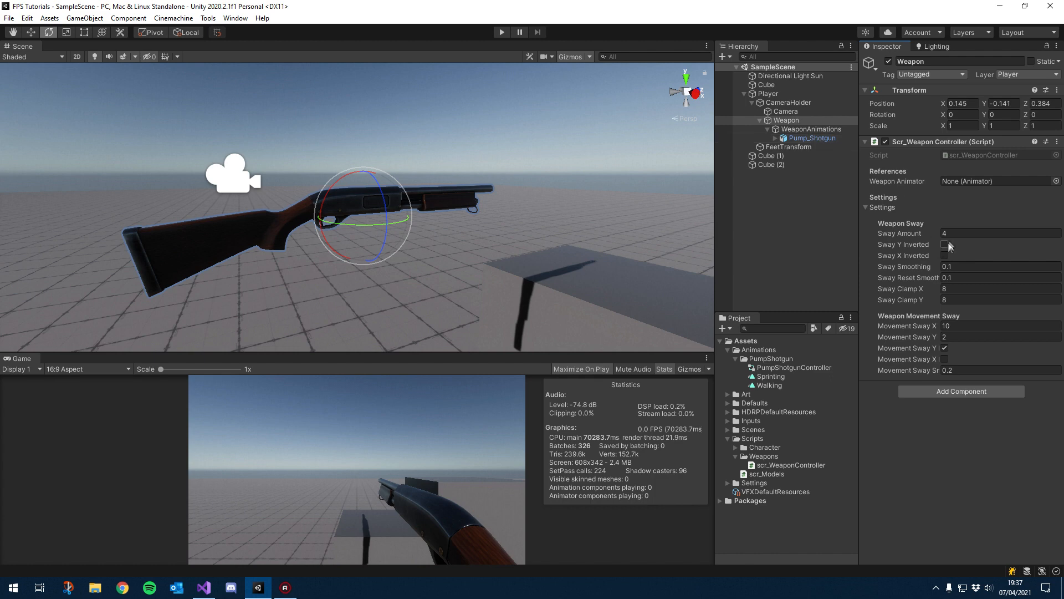
click(883, 207)
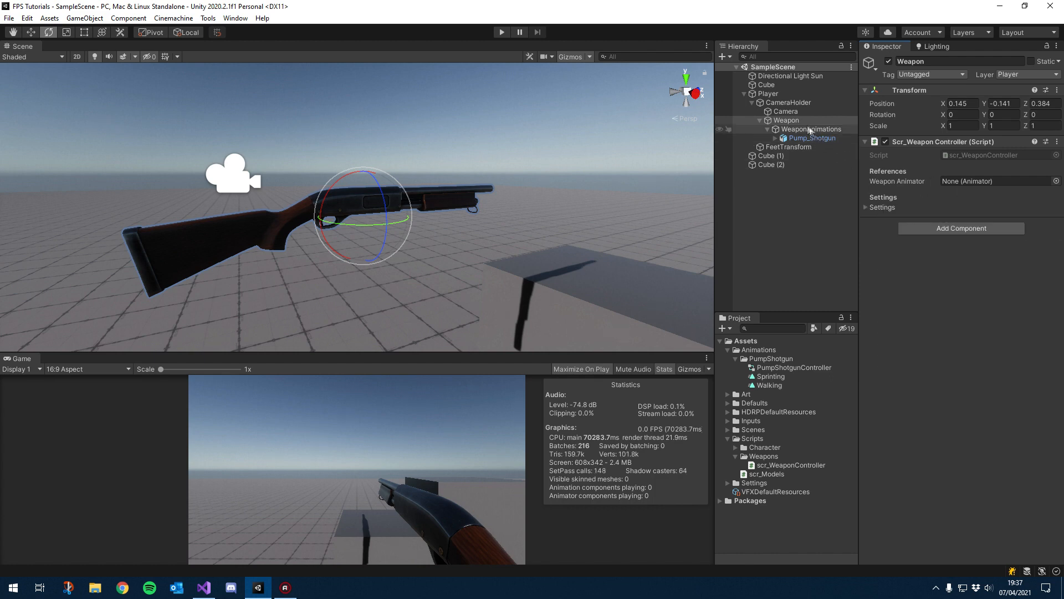
drag(789, 130, 1016, 181)
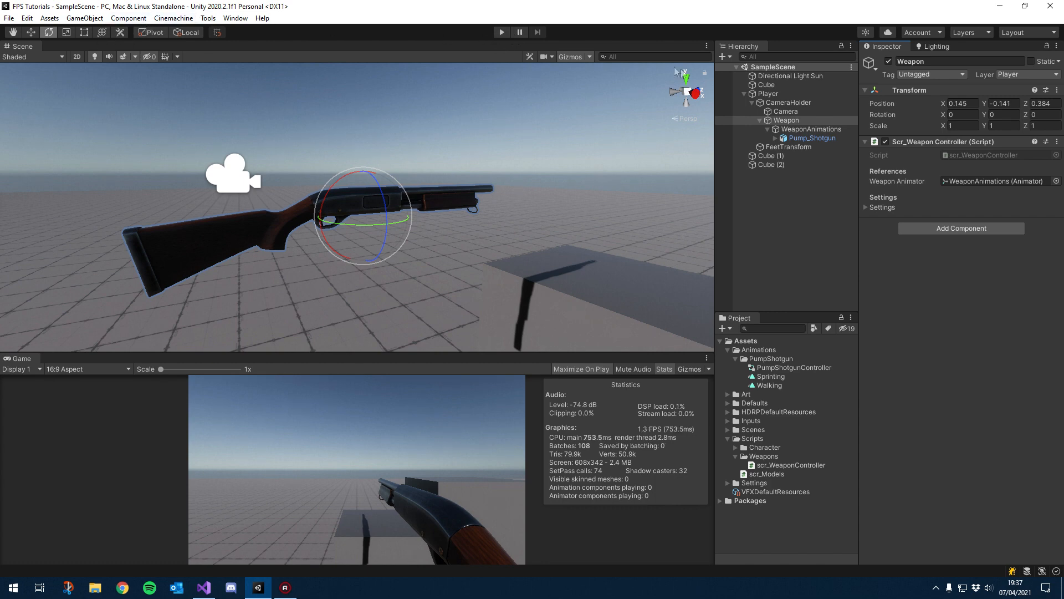
Step: Enter Play mode, walk around to test the weapon, and exit Play mode
click(502, 32)
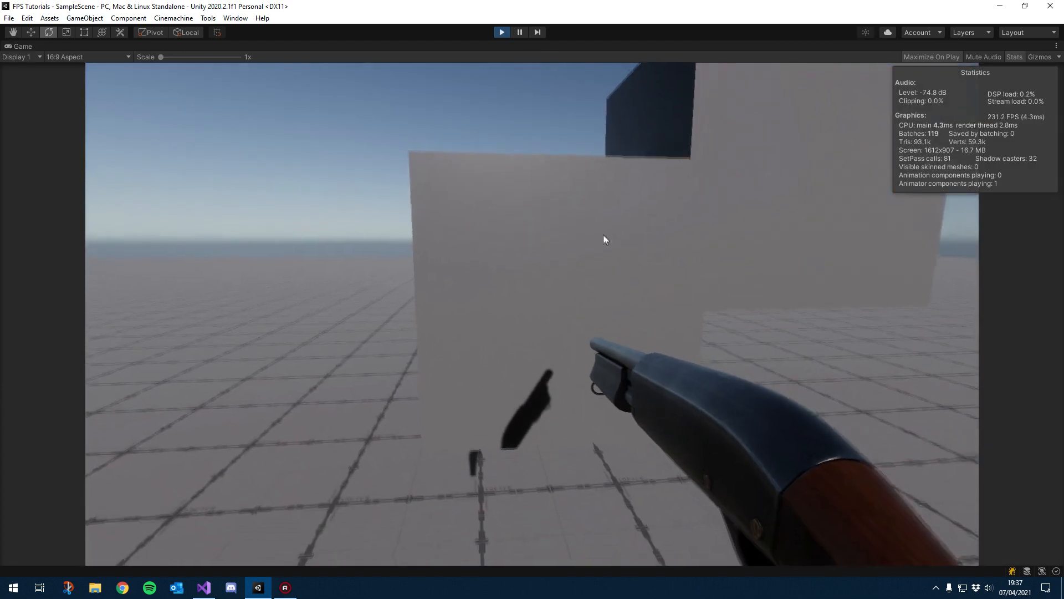
key(s)
key(d)
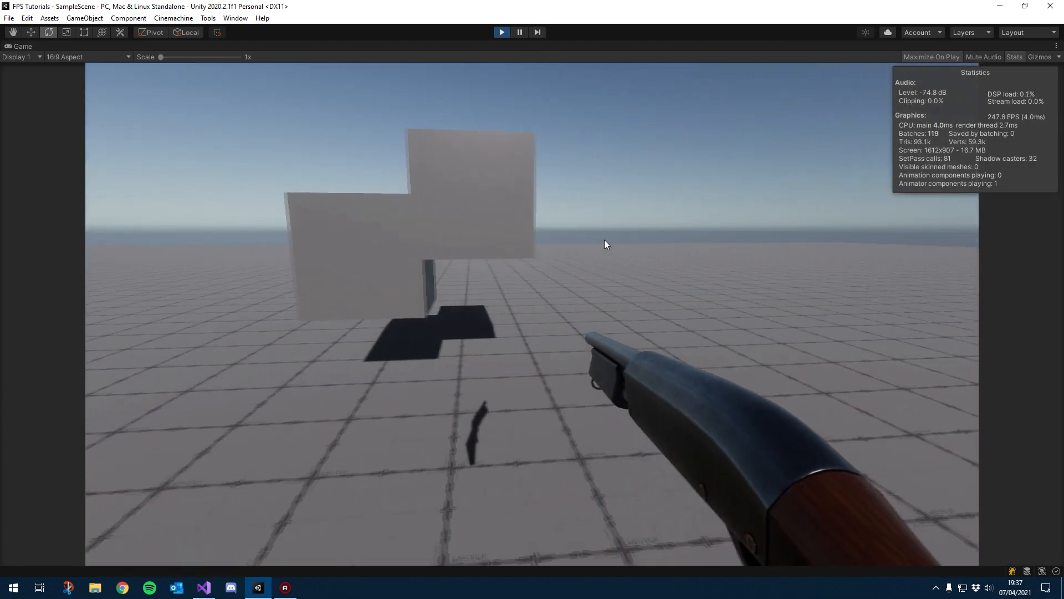
key(w)
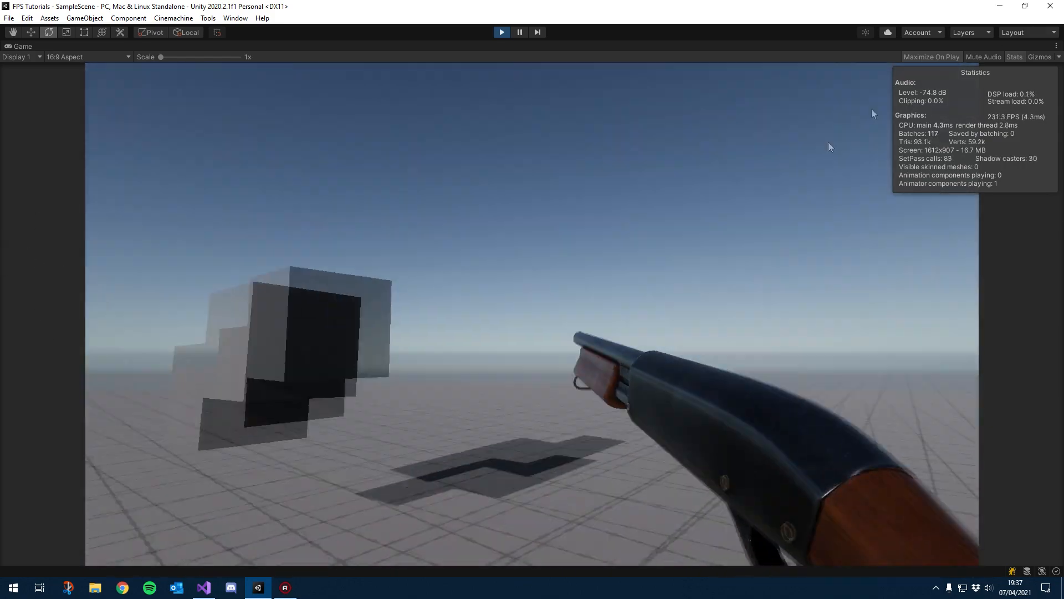
key(d)
key(a)
key(w)
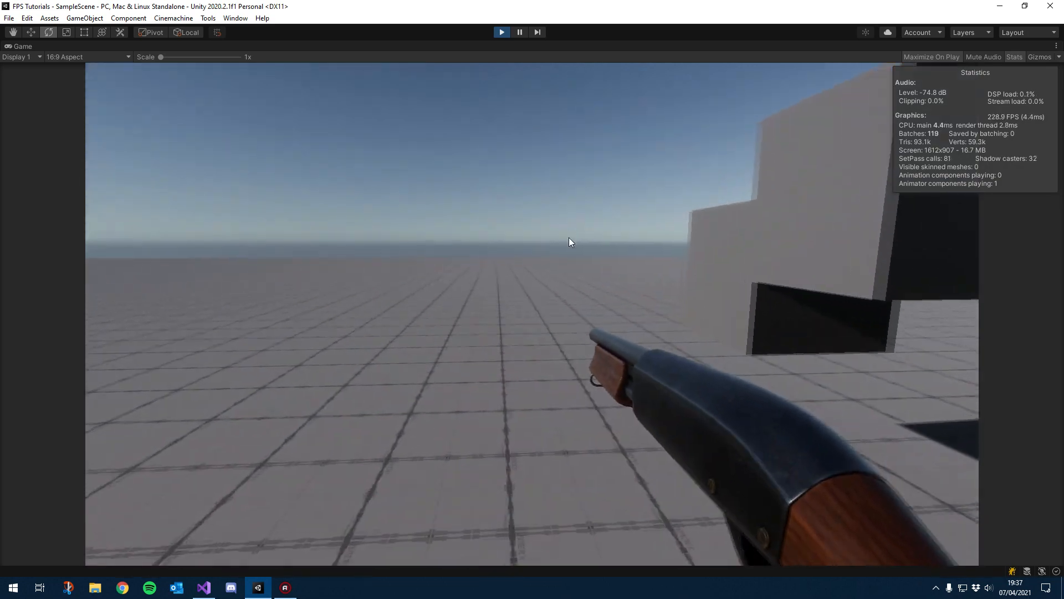
key(s)
key(Escape)
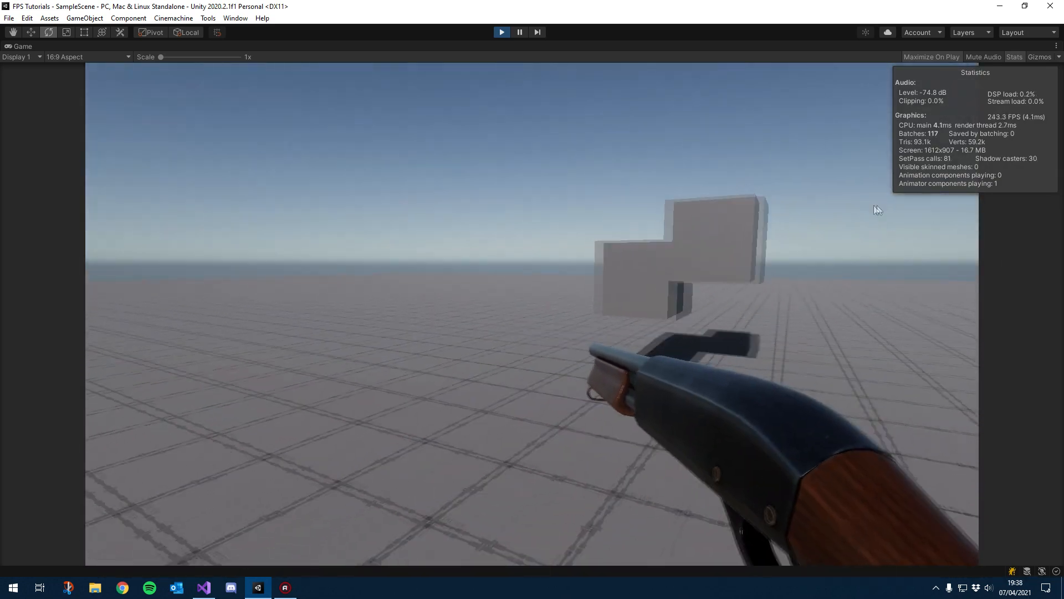
click(502, 33)
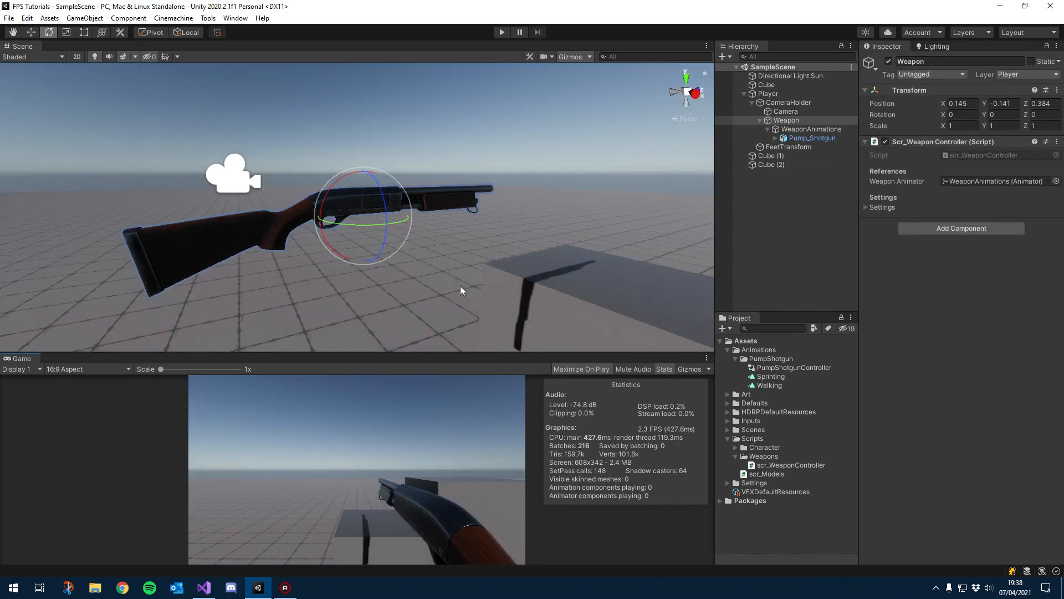
Step: Open the scr_CharacterController script from the Scripts Character folder
key(alt+Tab)
click(366, 281)
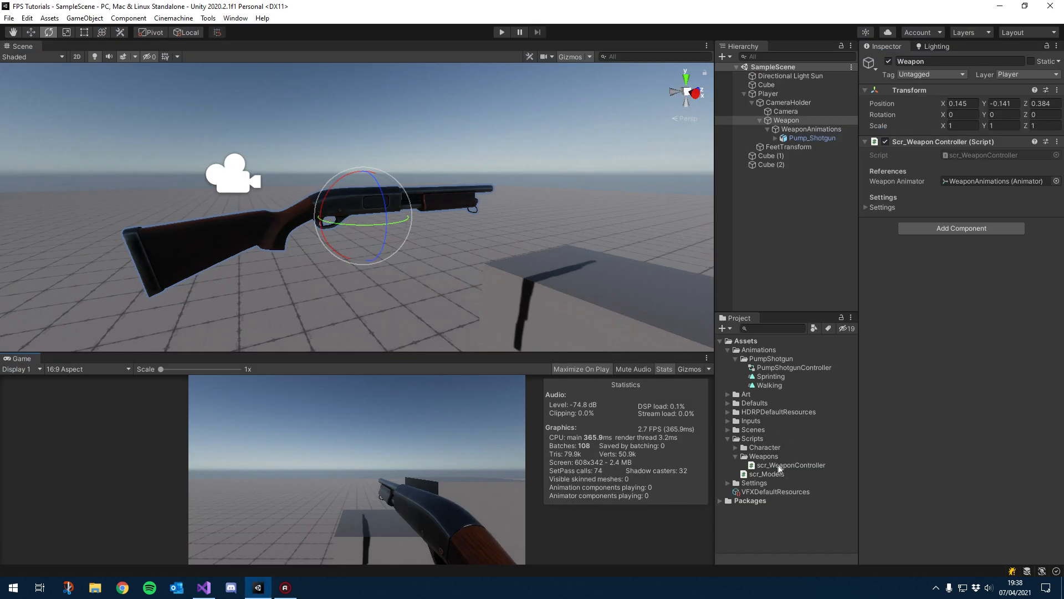
click(732, 448)
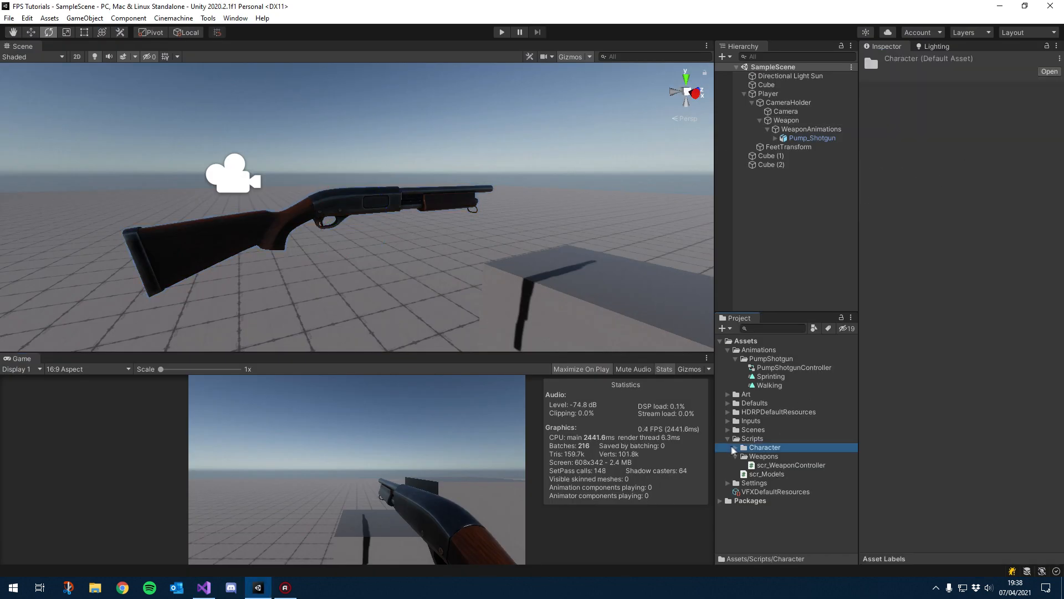
click(736, 448)
double_click(762, 455)
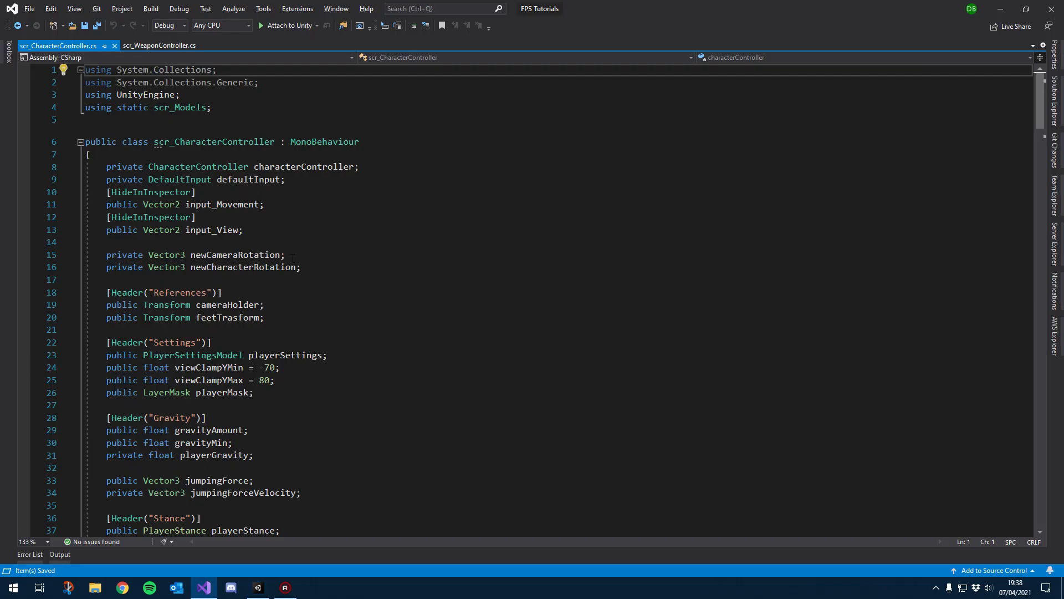
Step: Add a public float weaponAnimationSpeed field below the currentWeapon reference and save
scroll(292, 259, down, 14)
click(338, 229)
key(Return)
key(Return)
key(Tab)
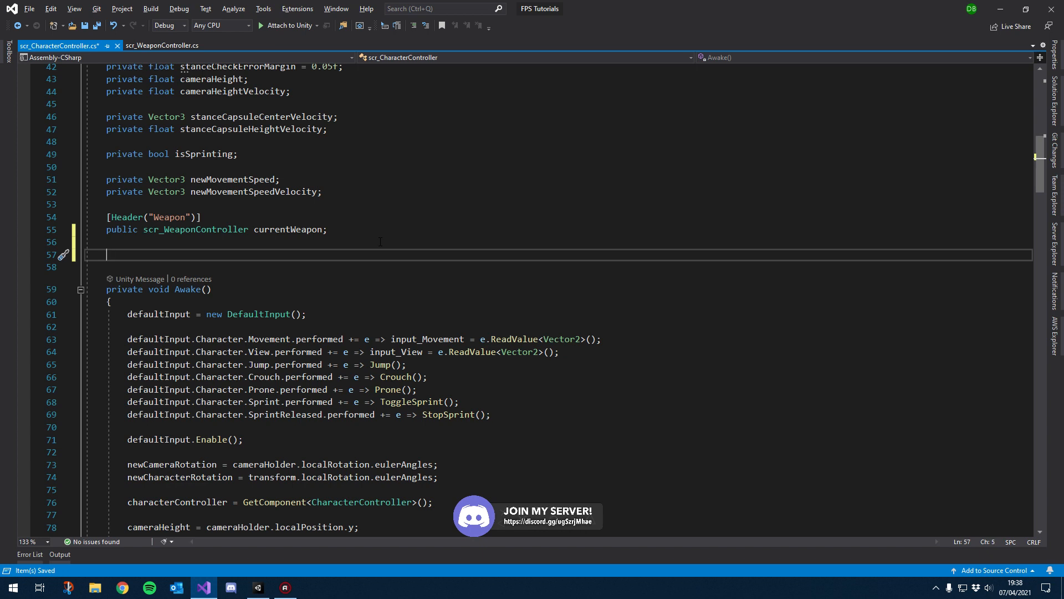
text([)
key(BackSpace)
text(p)
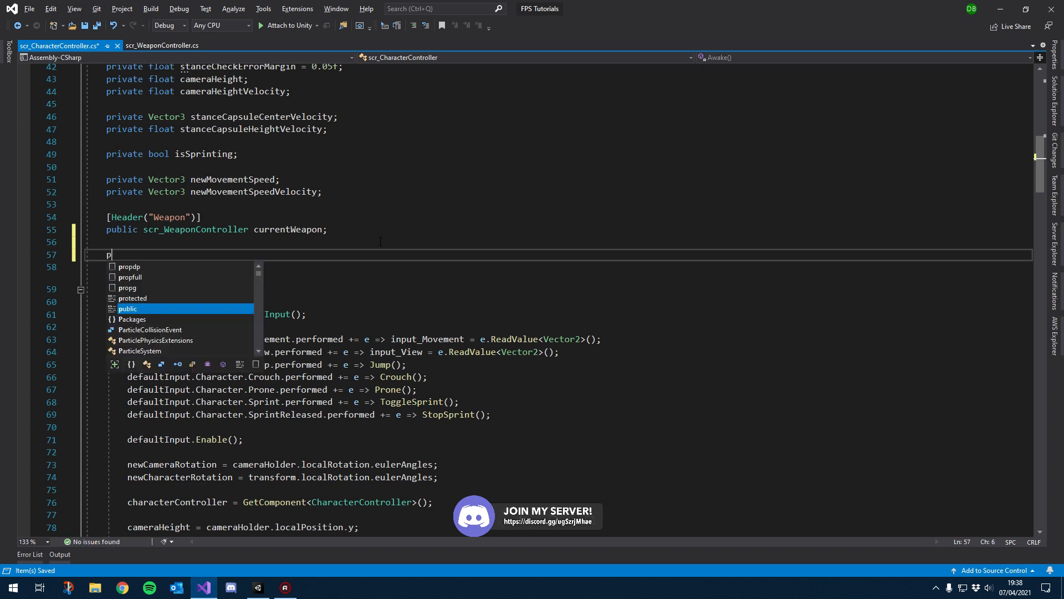
text(ublic flo)
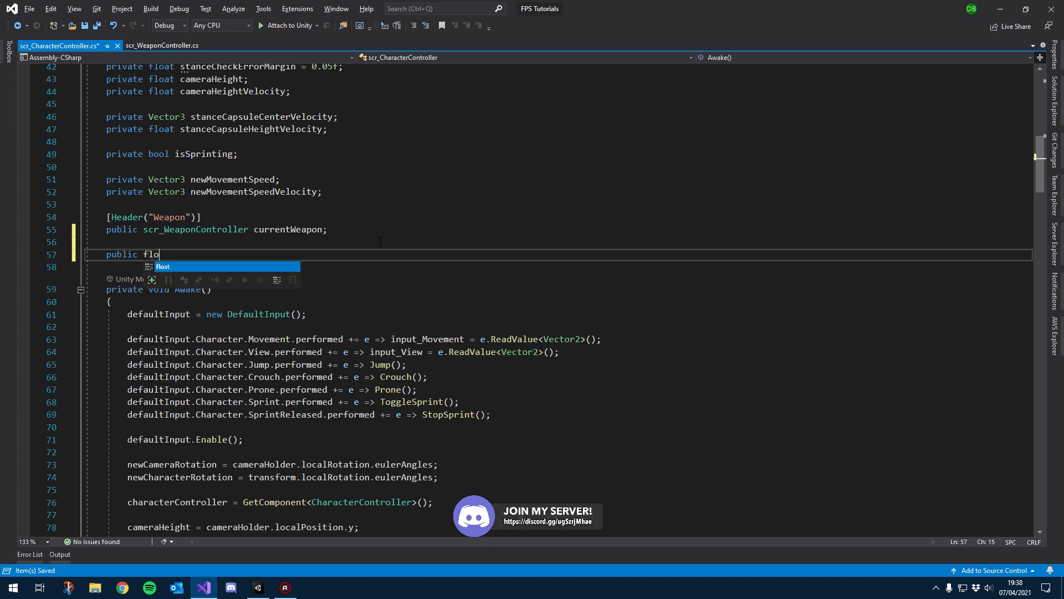
text(at )
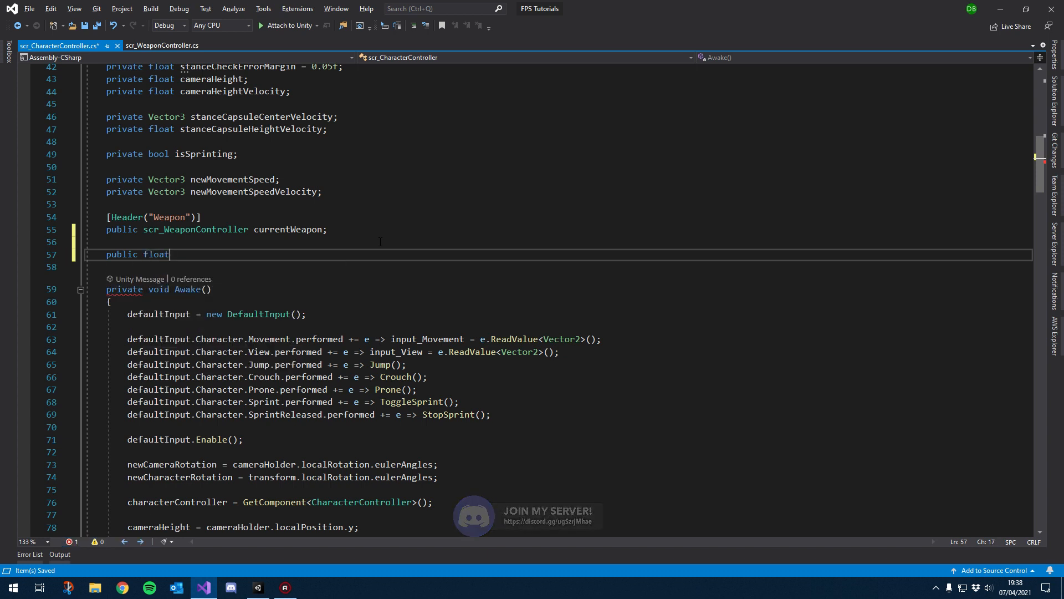
text(weaponAnimation)
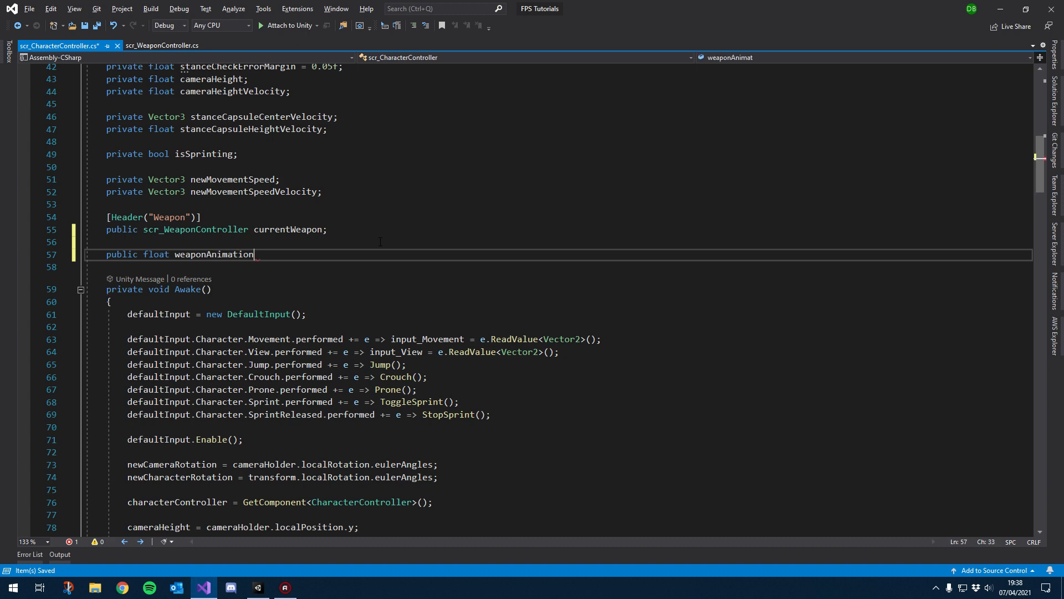
text(Speed;)
key(ctrl+s)
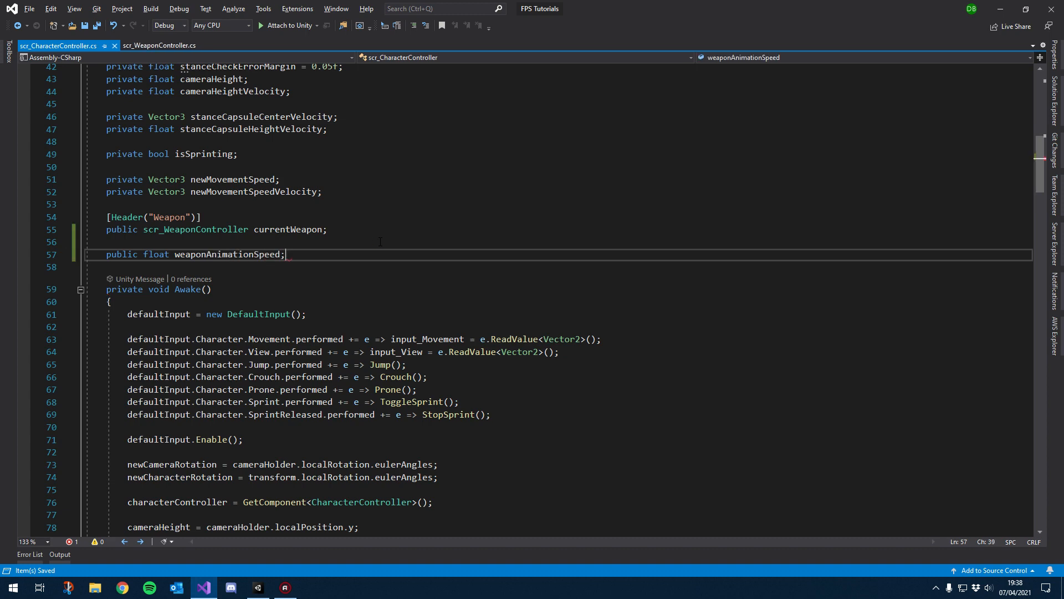
Step: Scroll through Update and CalculateMovement to examine the speed effector branches
scroll(342, 240, down, 1)
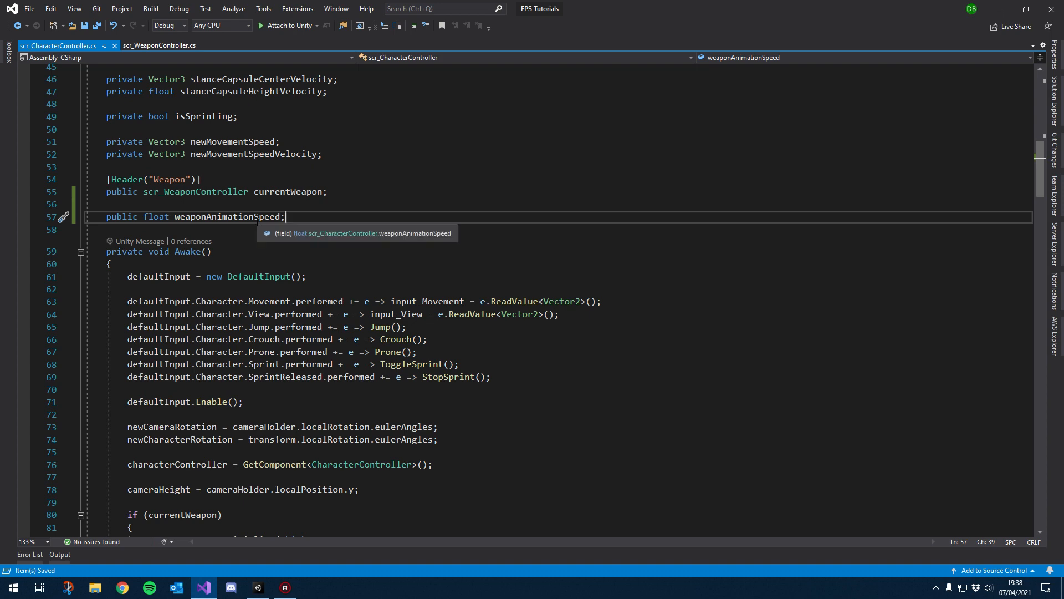
click(225, 233)
scroll(225, 233, down, 7)
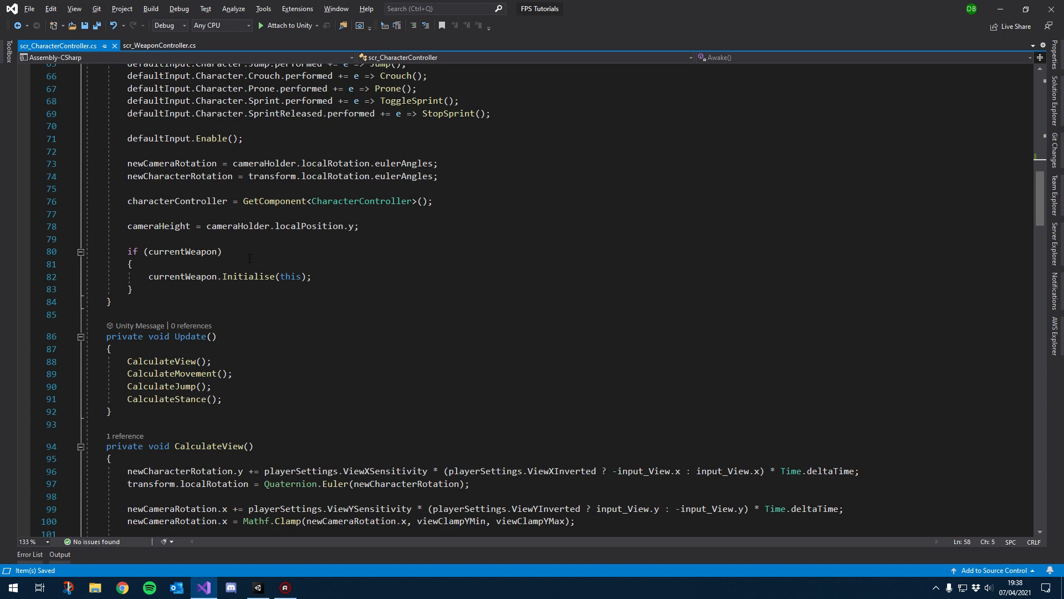
scroll(279, 335, down, 1)
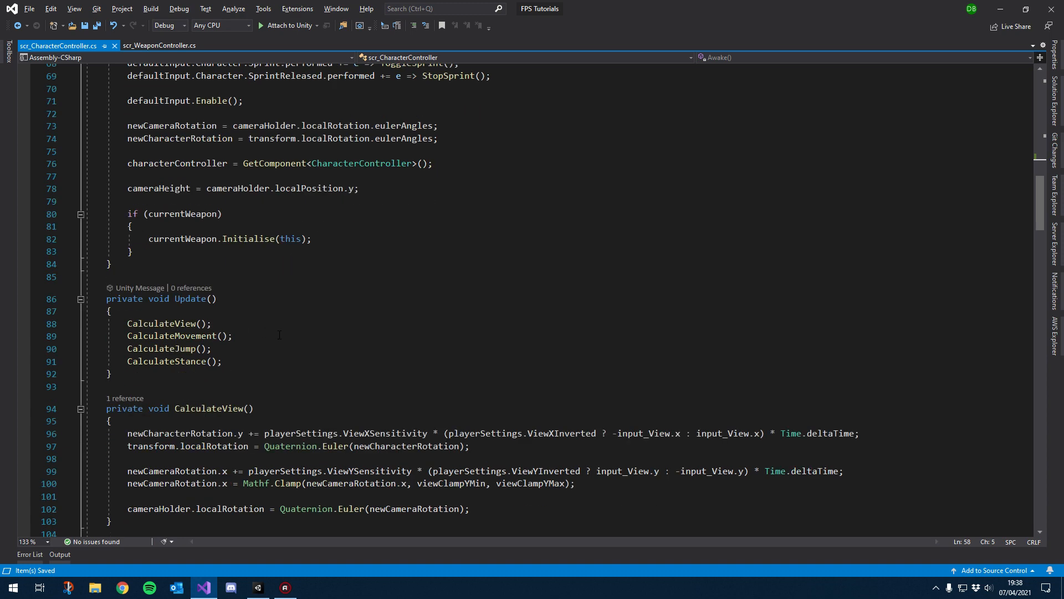
scroll(251, 248, down, 8)
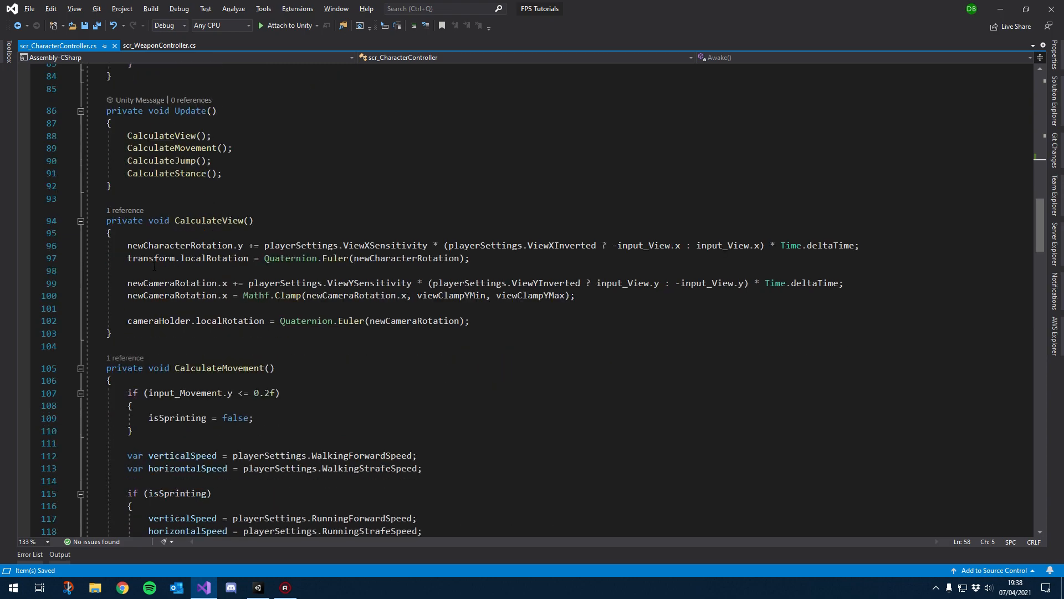
scroll(251, 248, down, 1)
scroll(321, 266, down, 5)
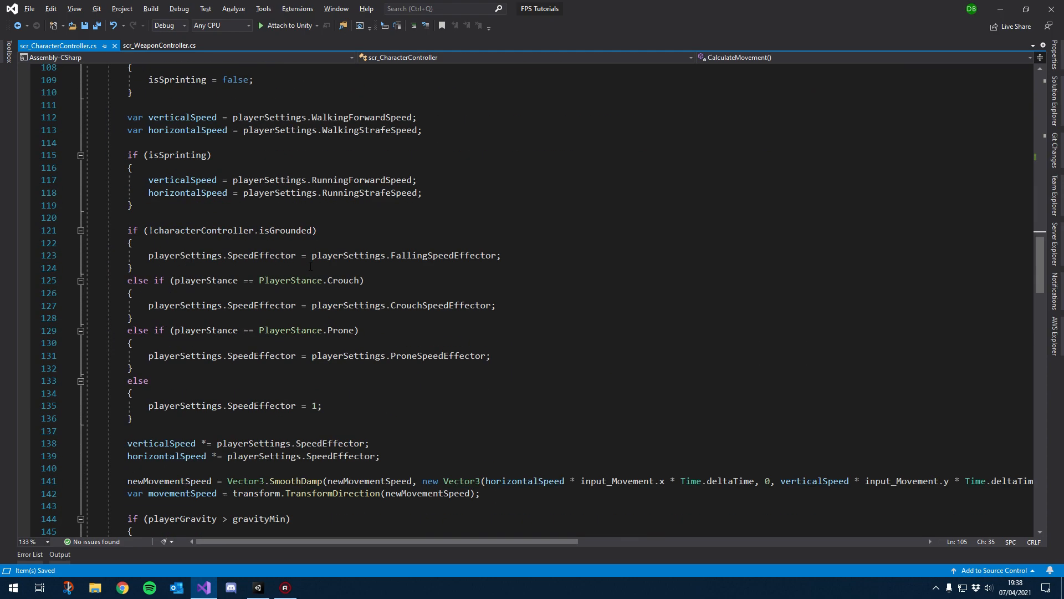
scroll(345, 268, down, 3)
Step: Insert blank lines after the falling, crouch and prone speed effector assignments, then undo them
click(513, 144)
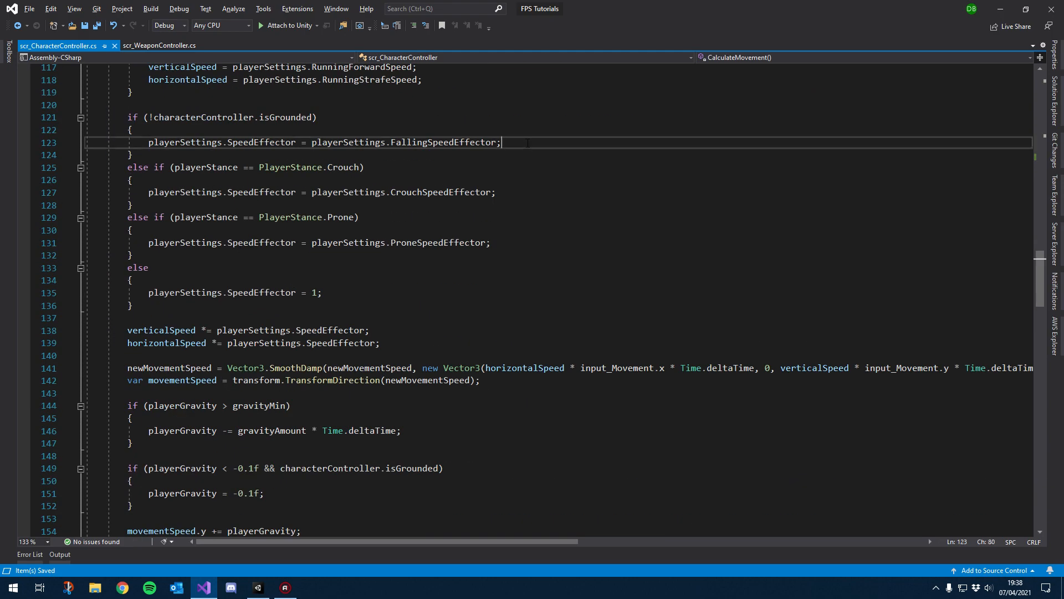
key(Return)
click(501, 205)
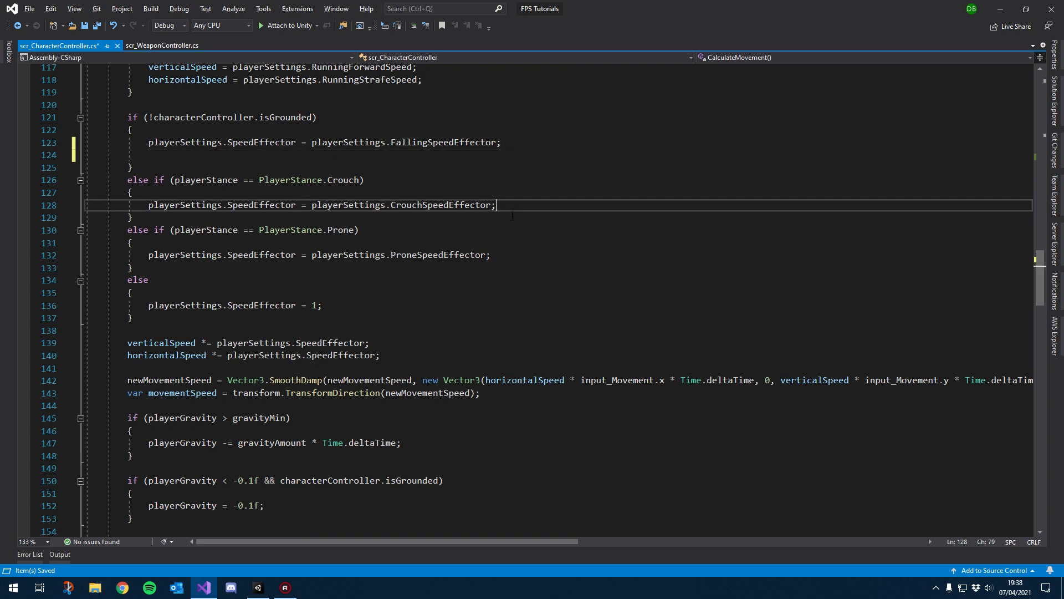
key(Return)
click(496, 267)
key(Return)
click(376, 157)
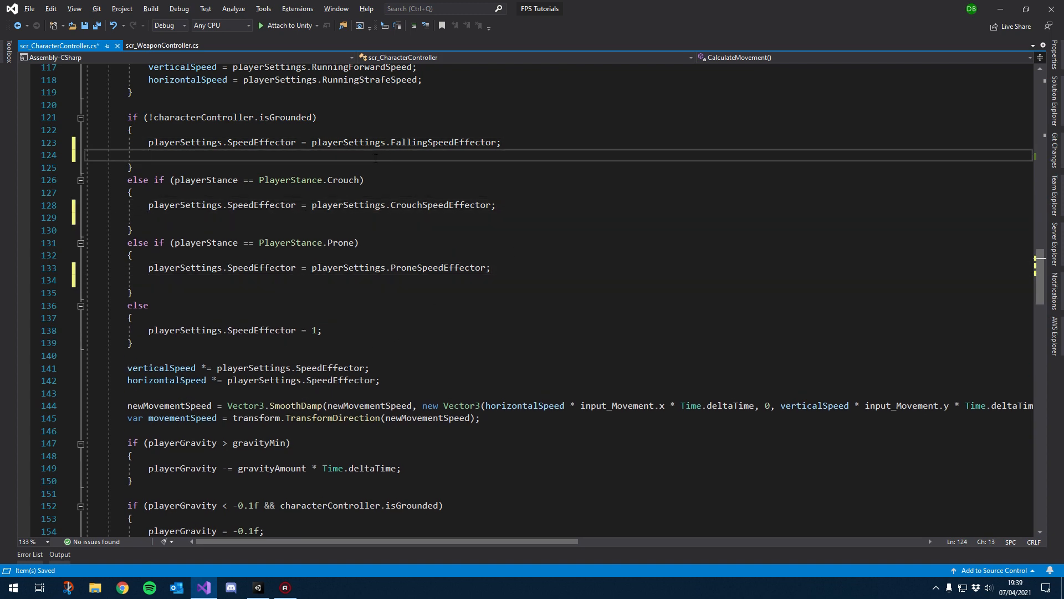
click(366, 218)
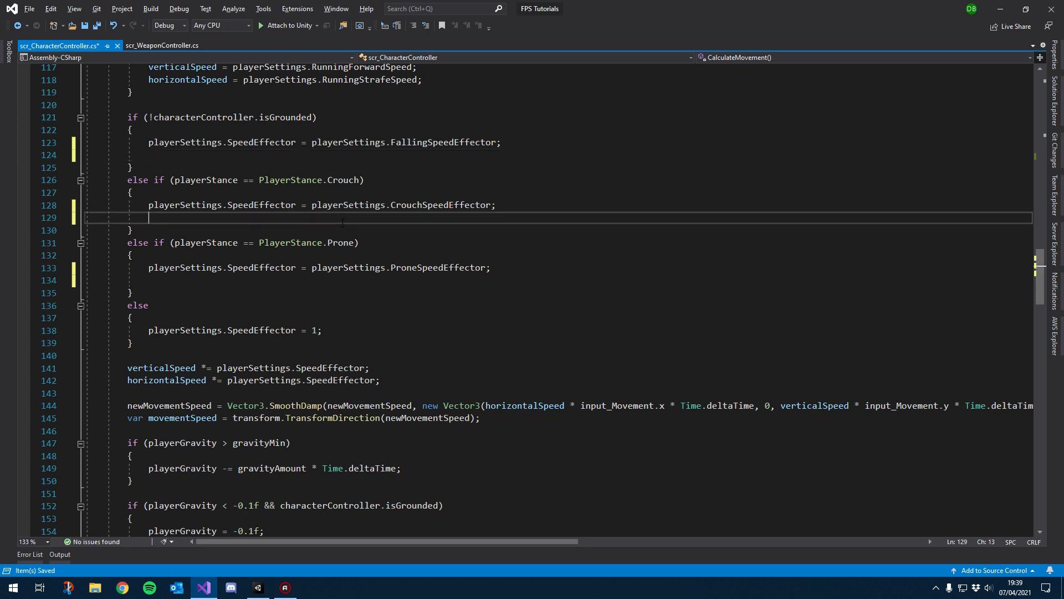
drag(315, 279, 322, 272)
drag(433, 268, 149, 269)
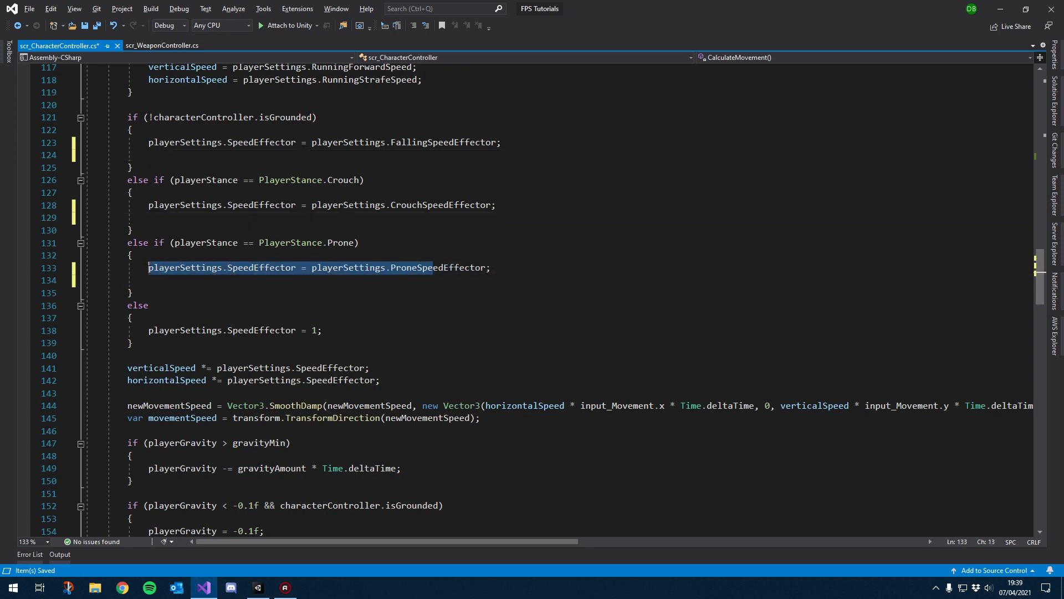
double_click(270, 267)
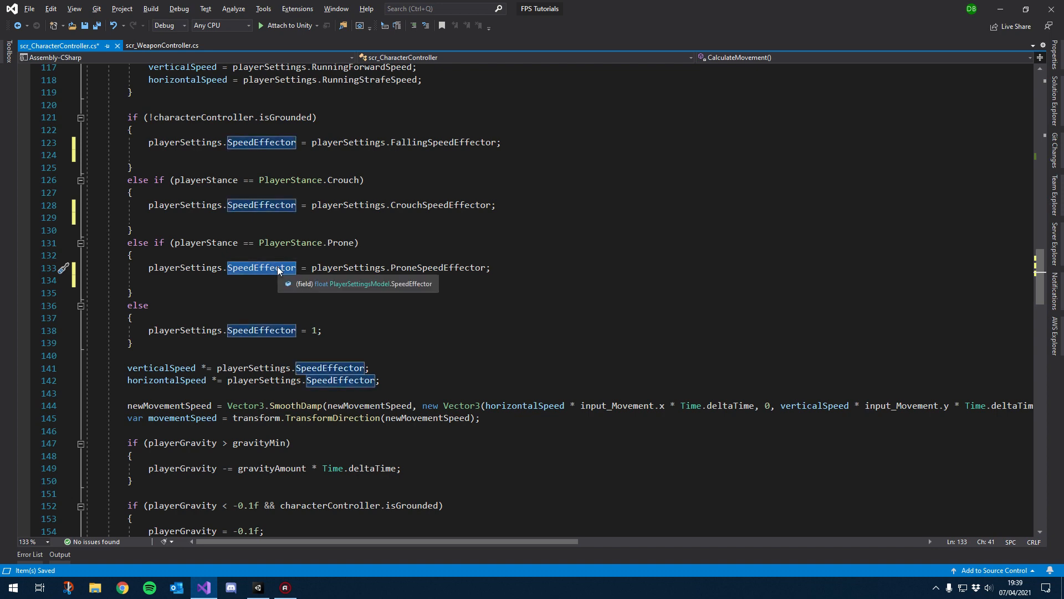
key(ctrl+z)
key(ctrl+z)
key(ctrl+z)
key(ctrl+z)
key(ctrl+z)
key(ctrl+z)
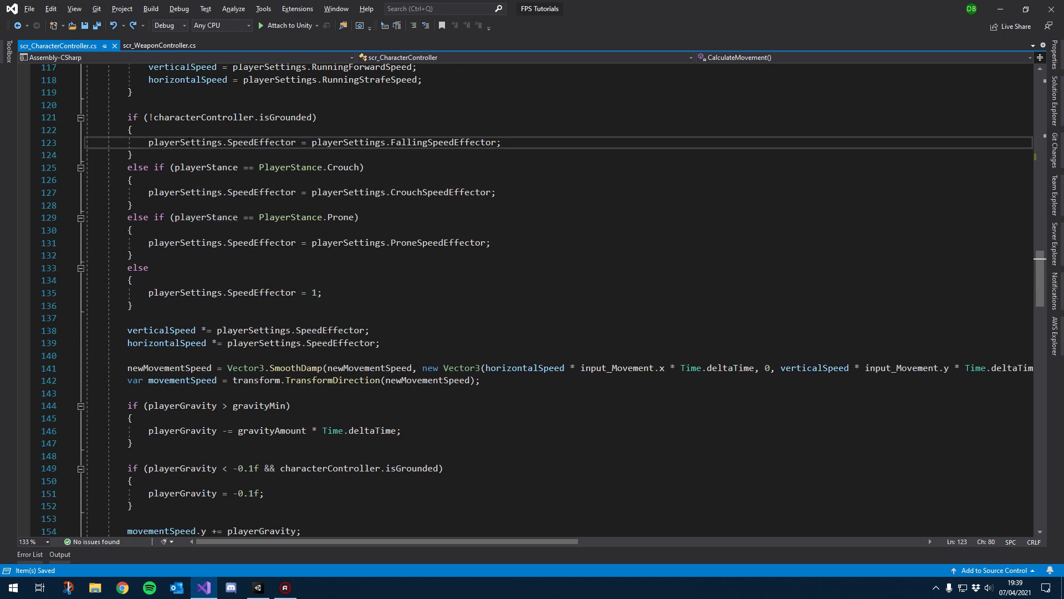
Step: Add two blank lines after the speed effector if-else block in CalculateMovement
drag(297, 192, 148, 192)
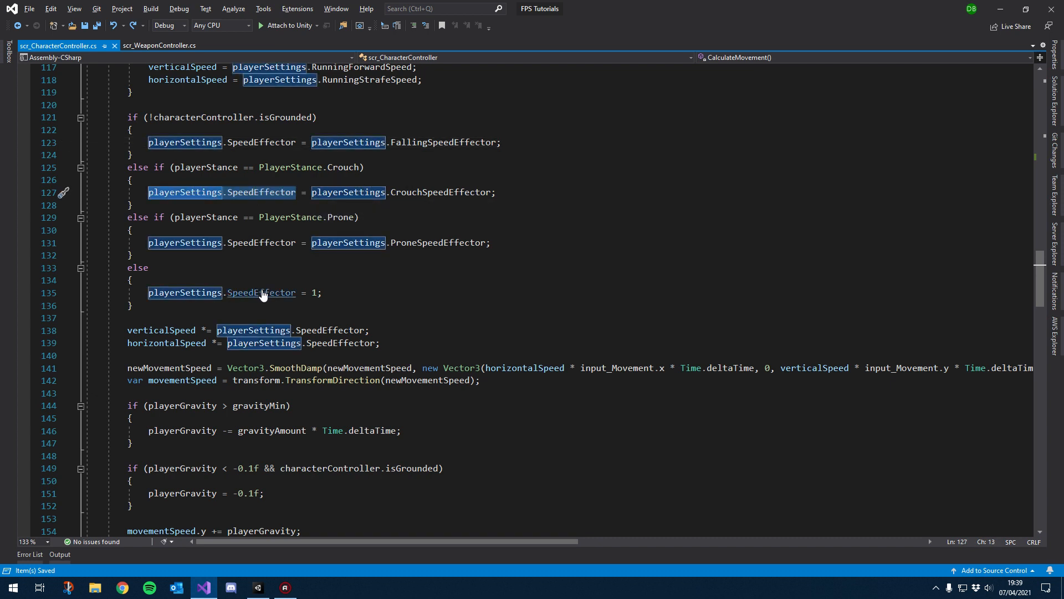
ctrl+drag(263, 294, 172, 294)
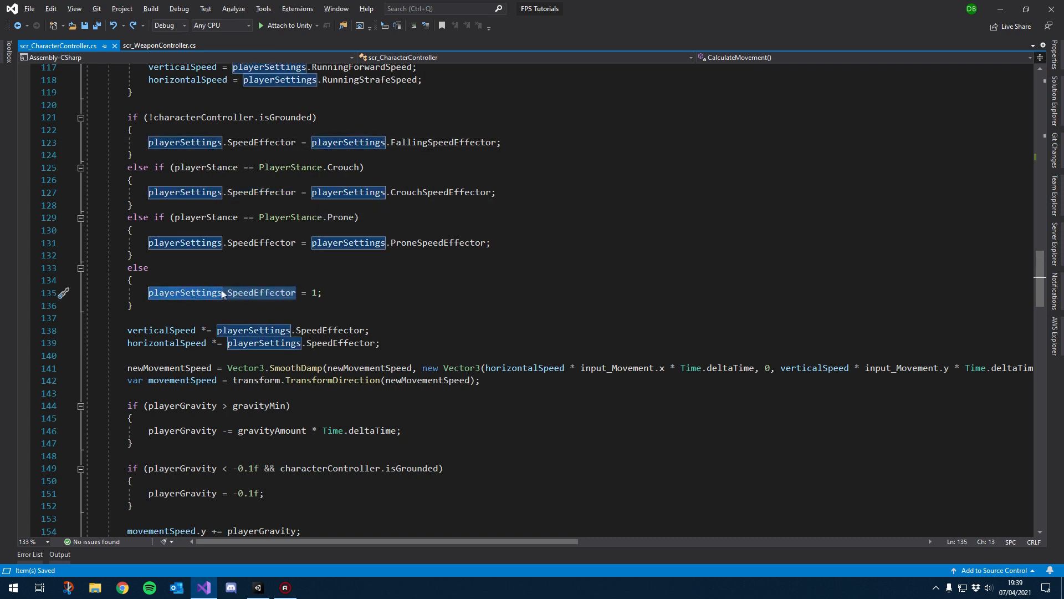
scroll(207, 292, up, 2)
click(133, 230)
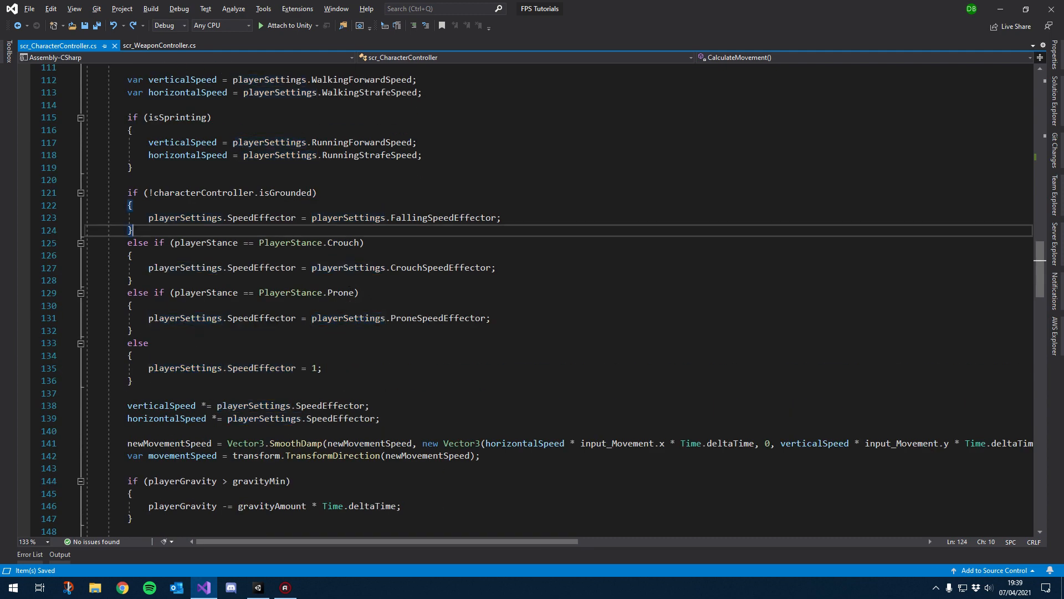
scroll(370, 355, down, 1)
click(371, 343)
key(Return)
key(Return)
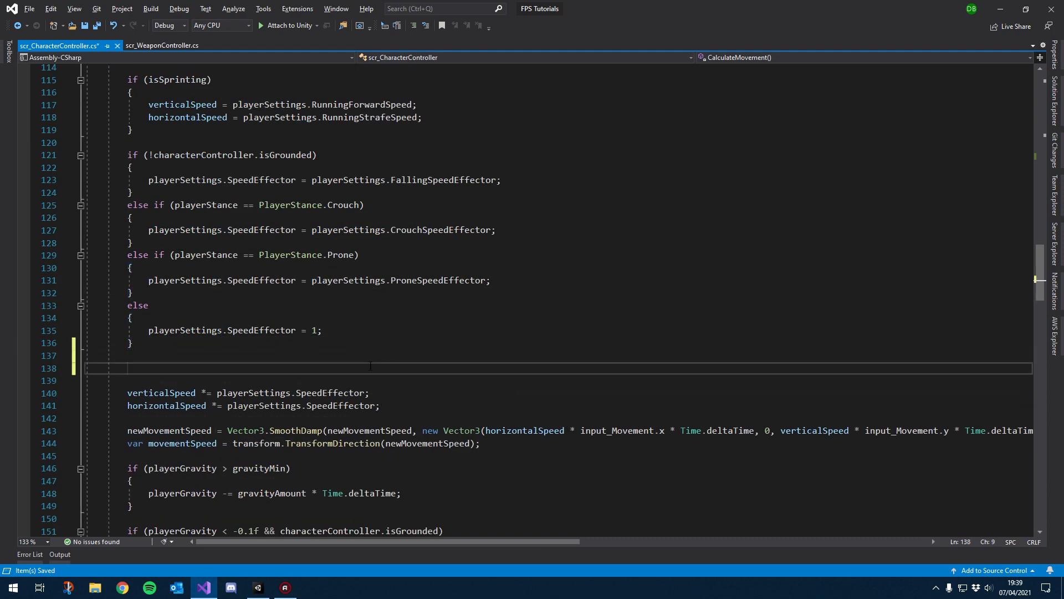
Step: On the new line, set weaponAnimationSpeed to characterController.velocity.magnitude and save the script
click(285, 588)
scroll(223, 259, up, 14)
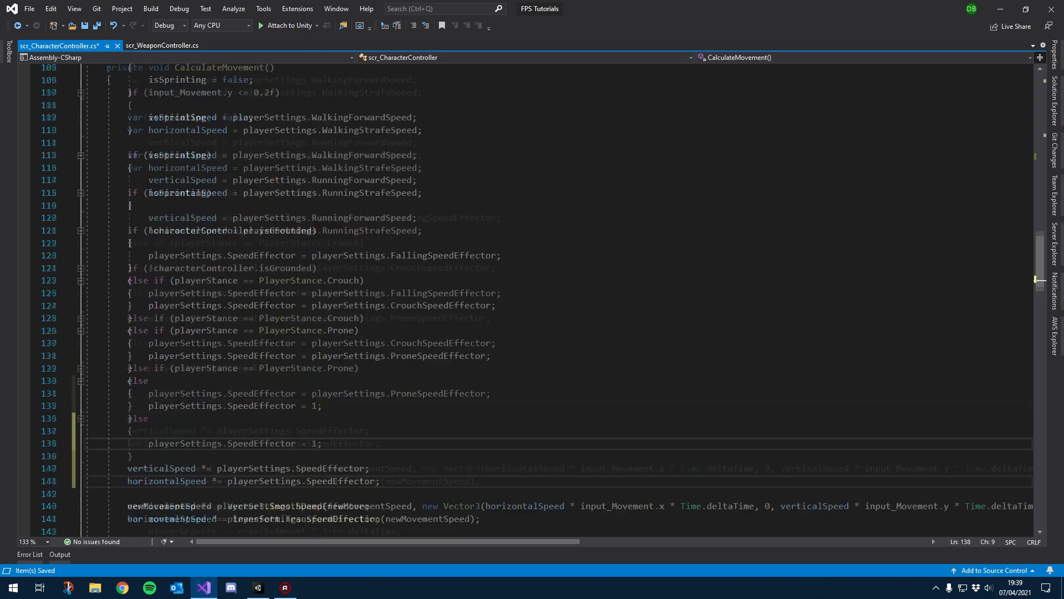
scroll(223, 259, up, 8)
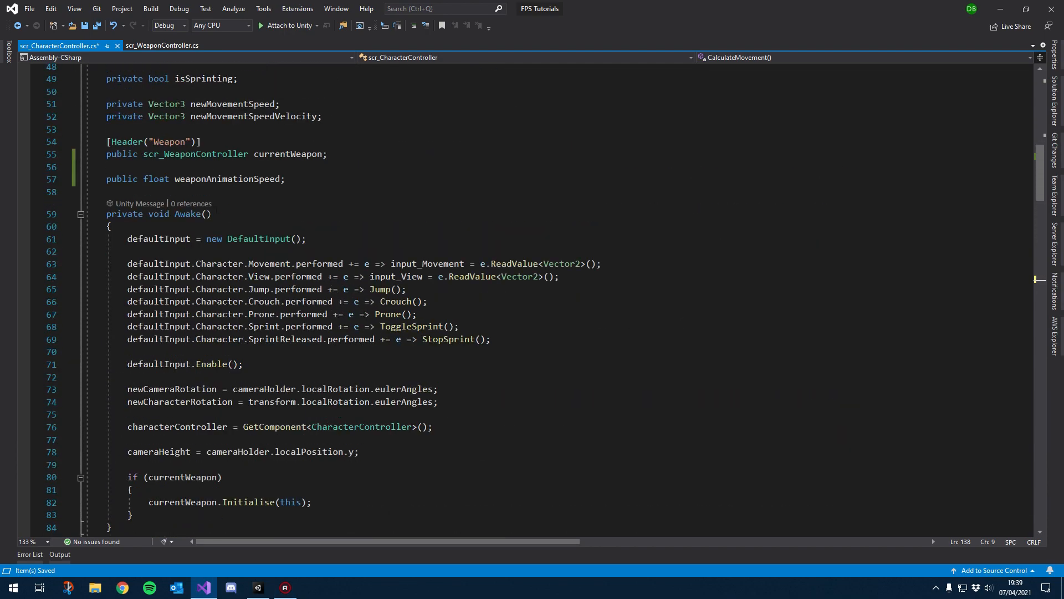
double_click(237, 181)
key(ctrl+c)
scroll(237, 181, down, 20)
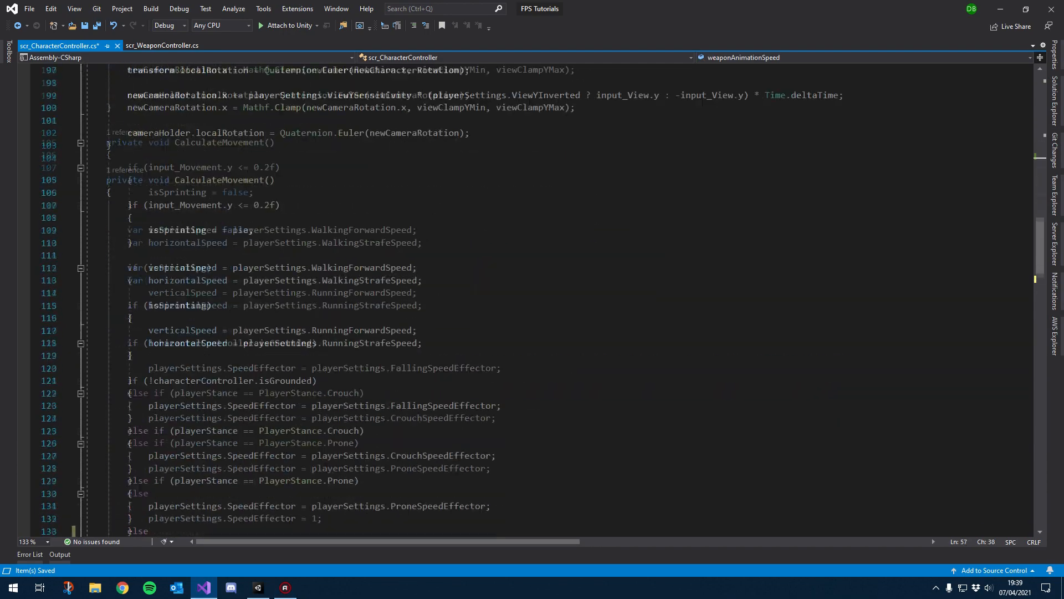
click(141, 297)
key(ctrl+v)
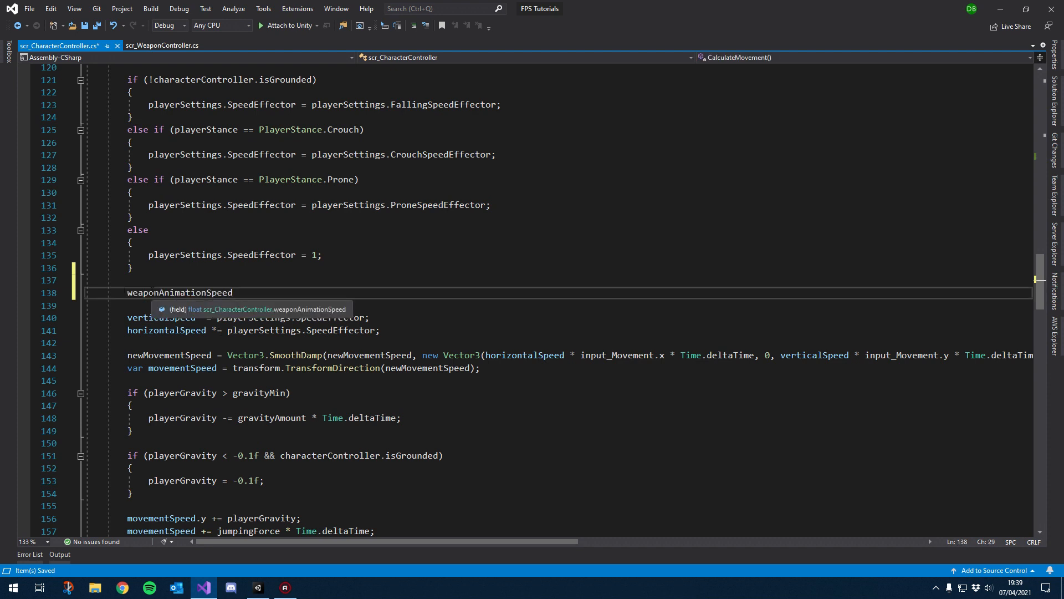
text(= )
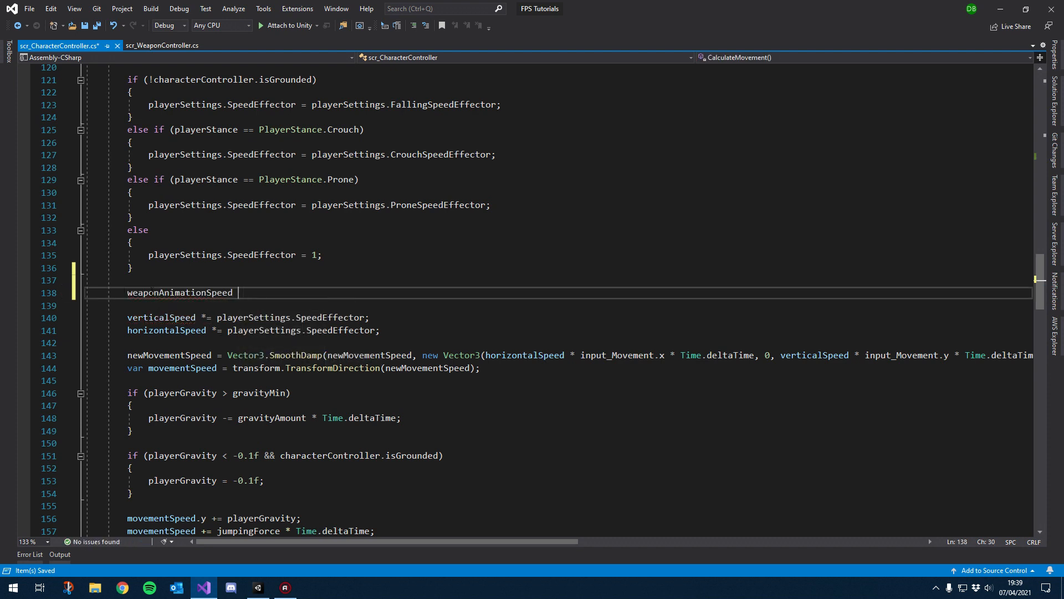
text(characterController)
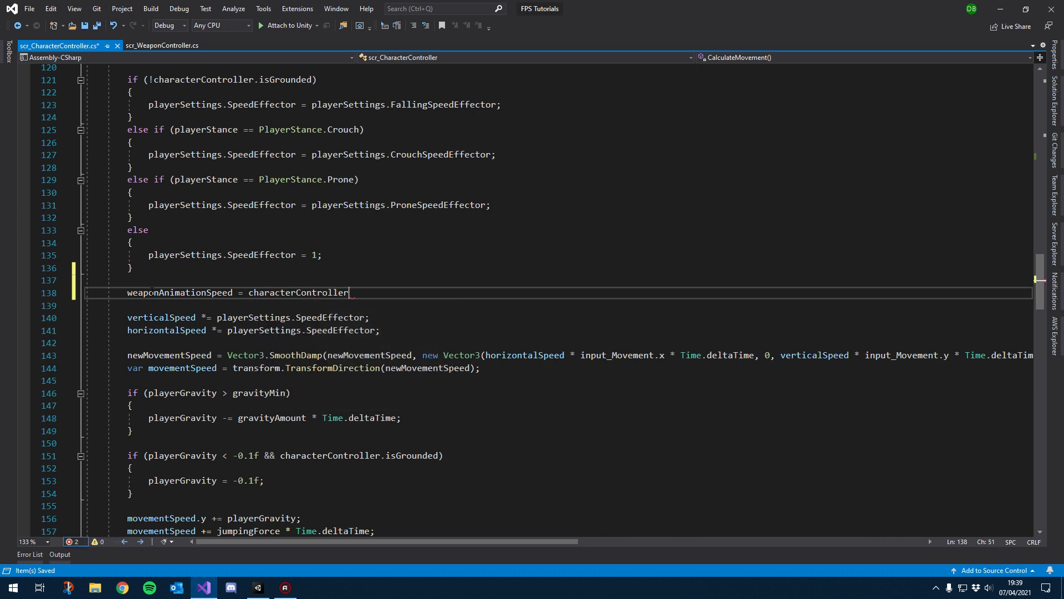
text(.velocity.magnitude;)
key(ctrl+s)
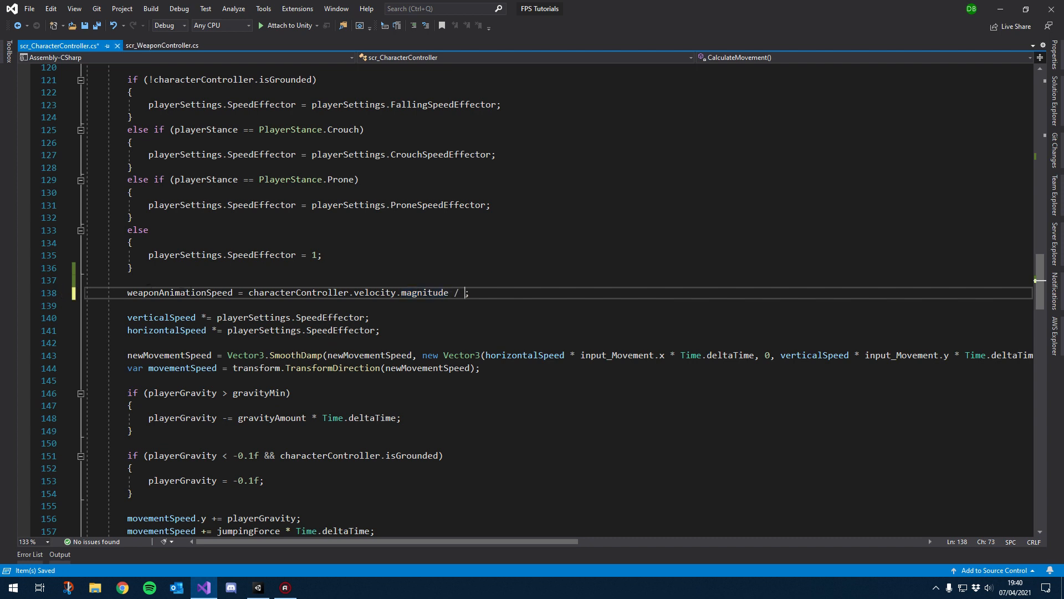
Step: Divide the velocity magnitude by (playerSettings.WalkingForwardSpeed * playerSettings.SpeedEffector) in the weaponAnimationSpeed assignment
text(/ playerse)
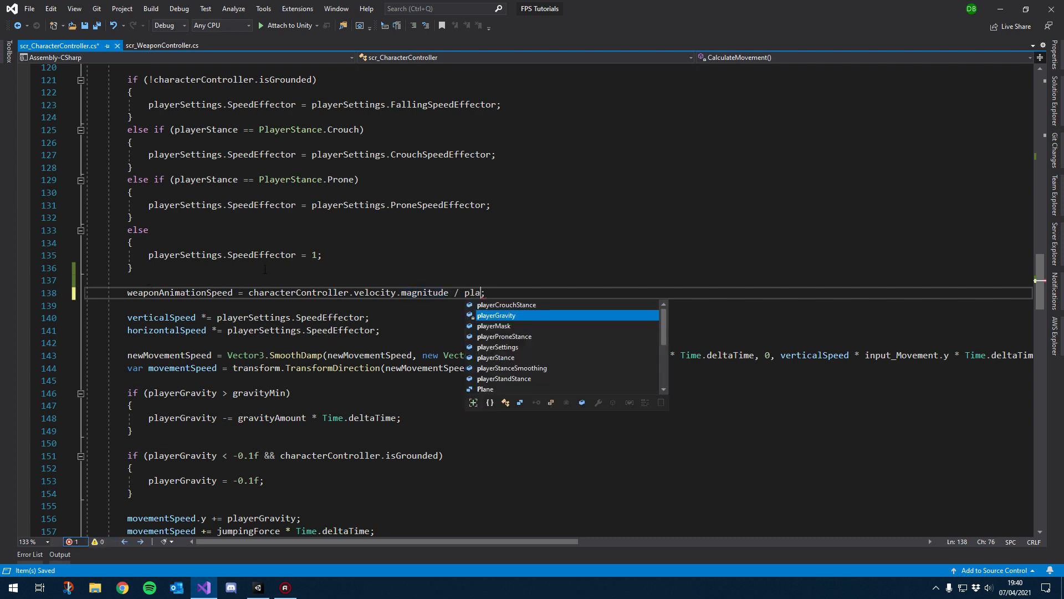
text(tting)
key(Tab)
text(.walkingg)
key(Down)
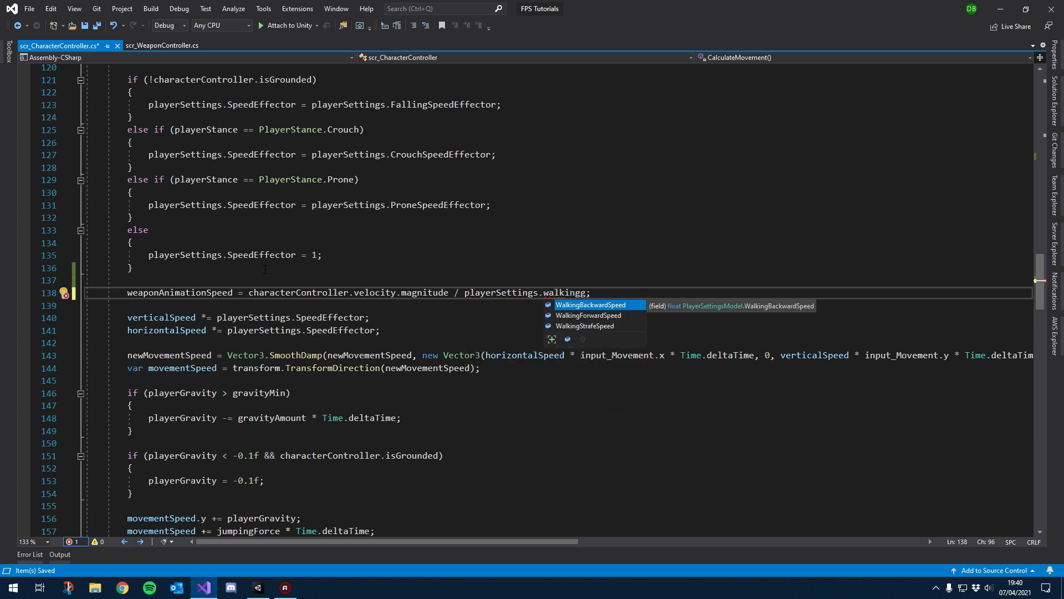
key(Tab)
text())
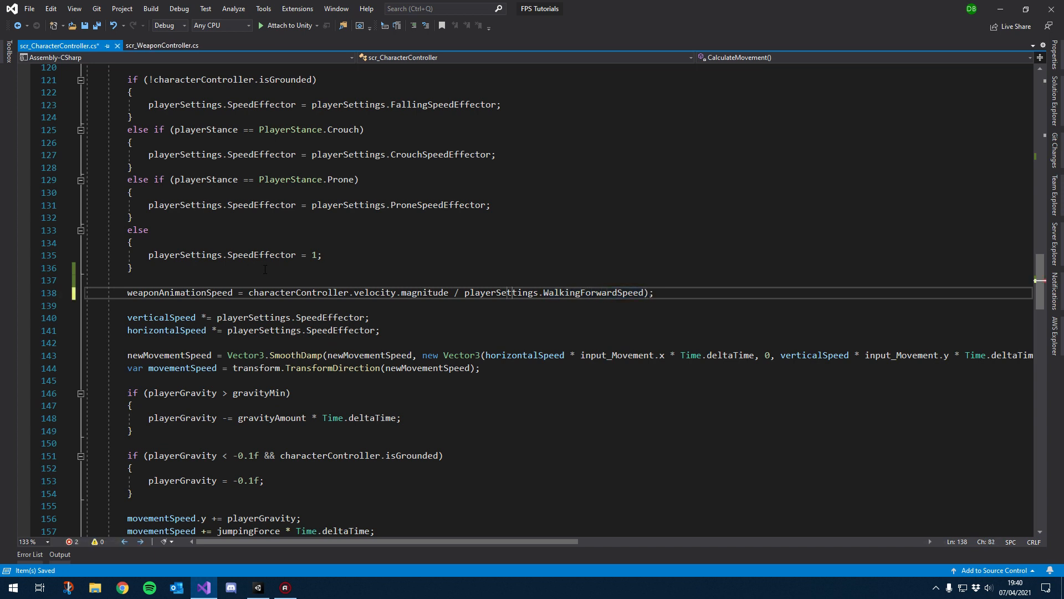
key(Left)
key(Left)
text(()
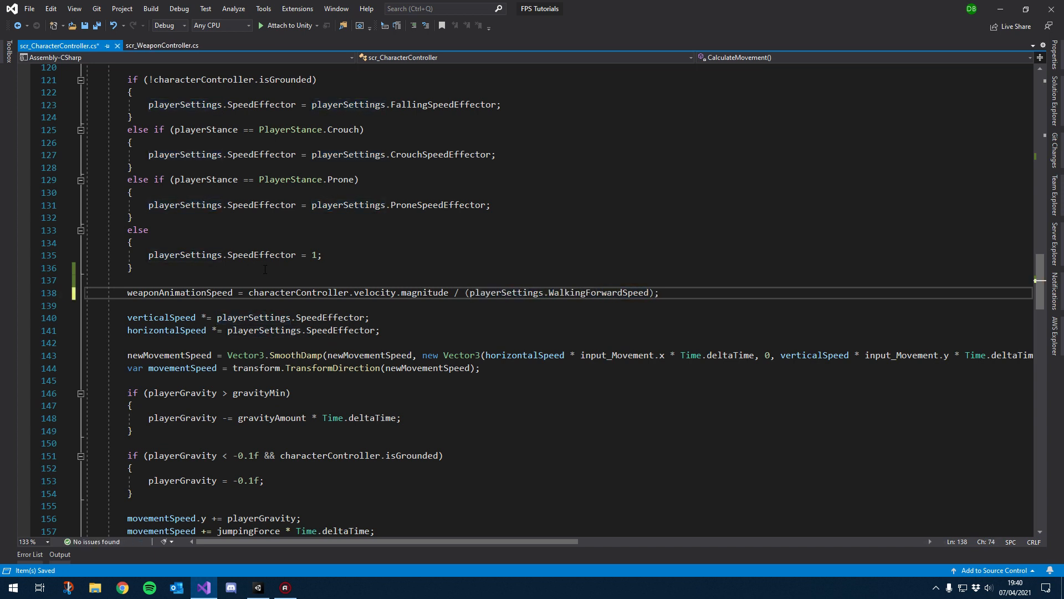
drag(296, 255, 148, 255)
key(ctrl+c)
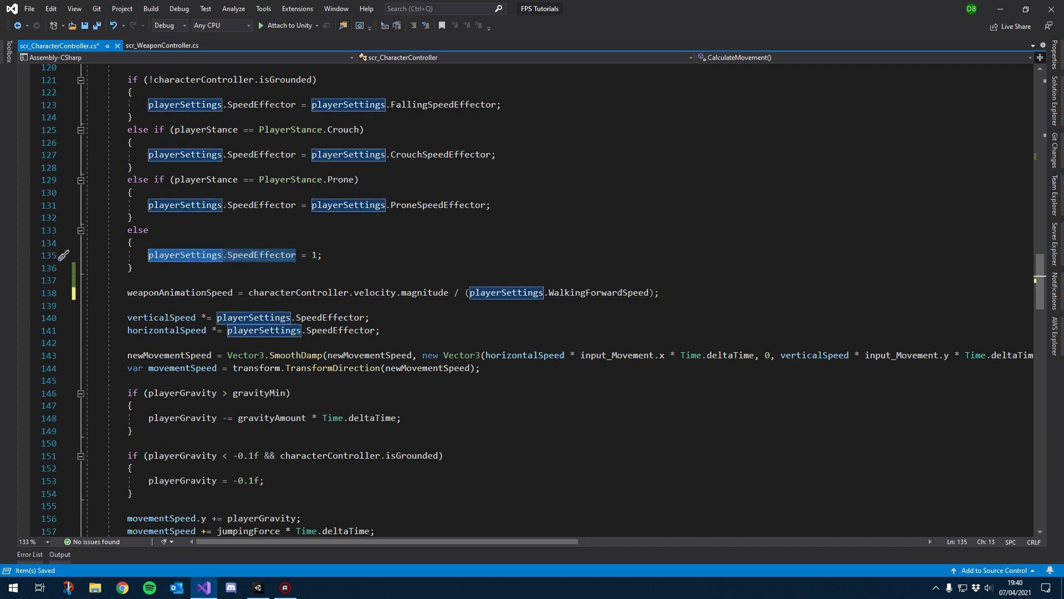
click(649, 293)
text(*)
key(ctrl+v)
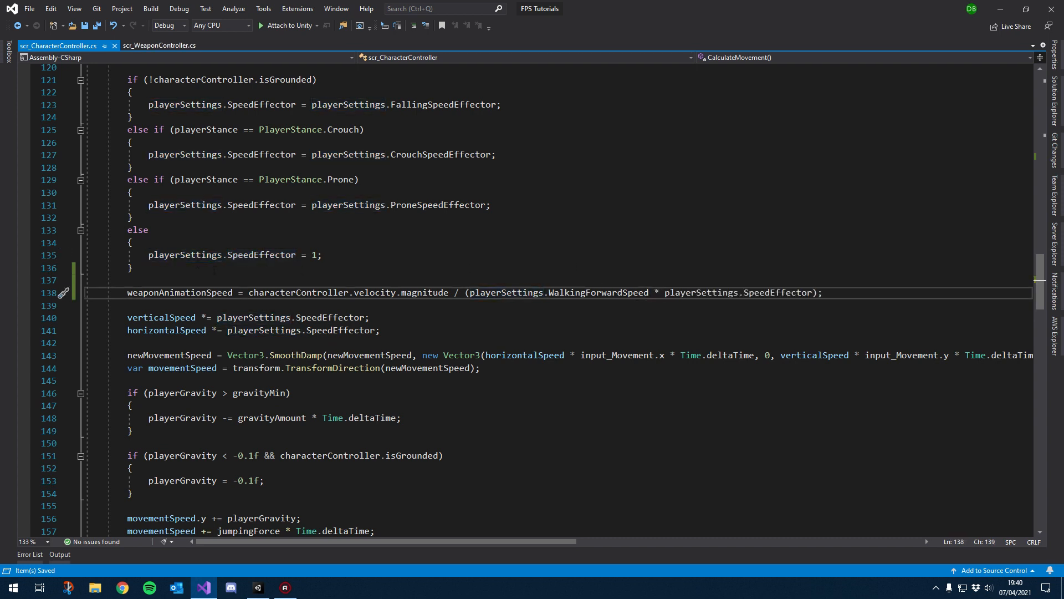
Step: Review the speed effector identifiers and the new weaponAnimationSpeed assignment line
double_click(438, 155)
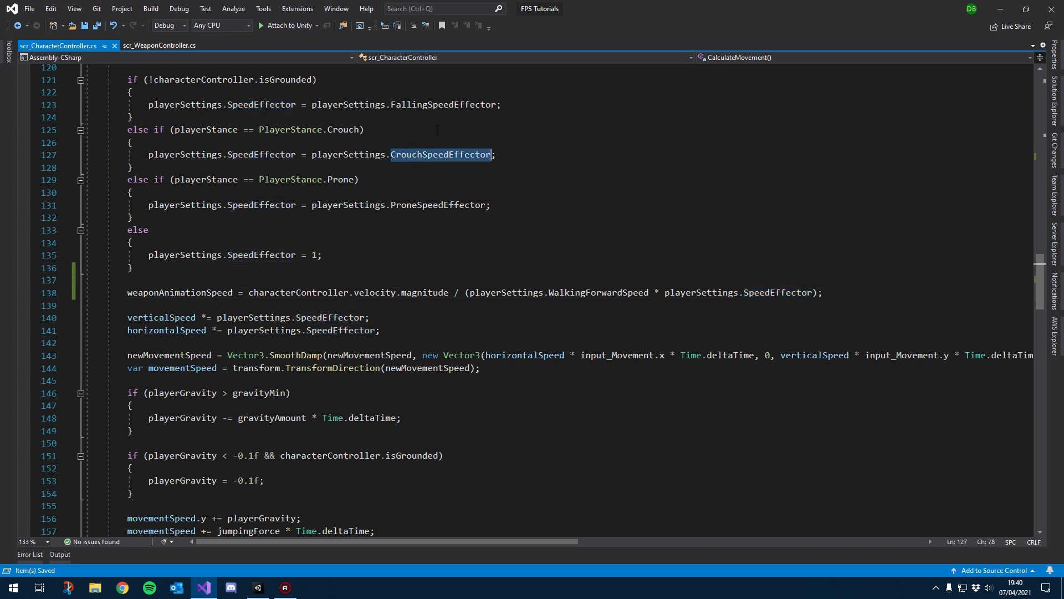
double_click(410, 206)
key(Down)
key(Down)
drag(519, 105, 160, 105)
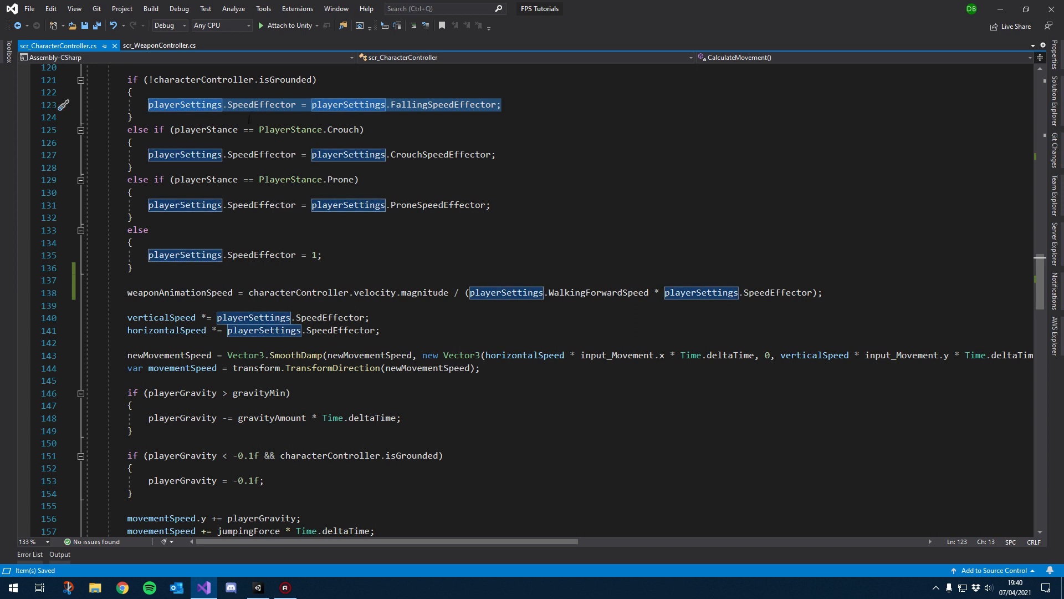
double_click(200, 81)
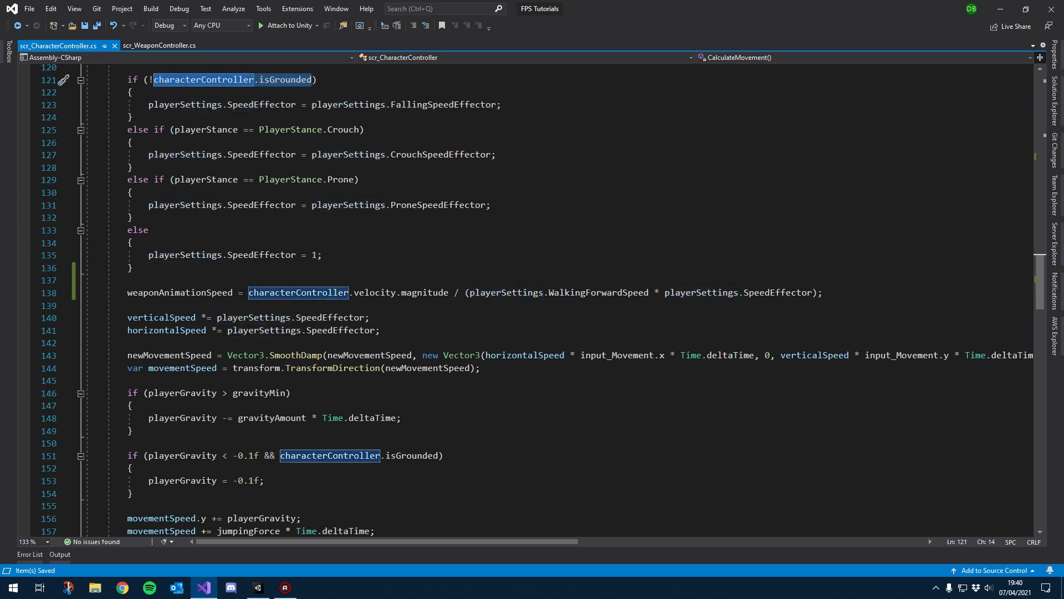
click(221, 295)
double_click(221, 295)
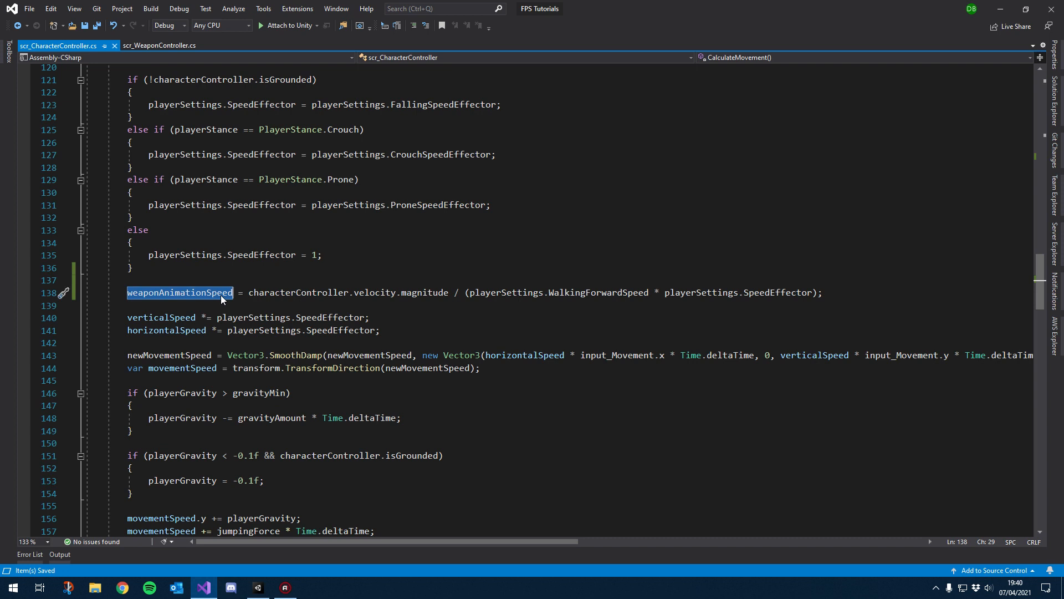
click(203, 278)
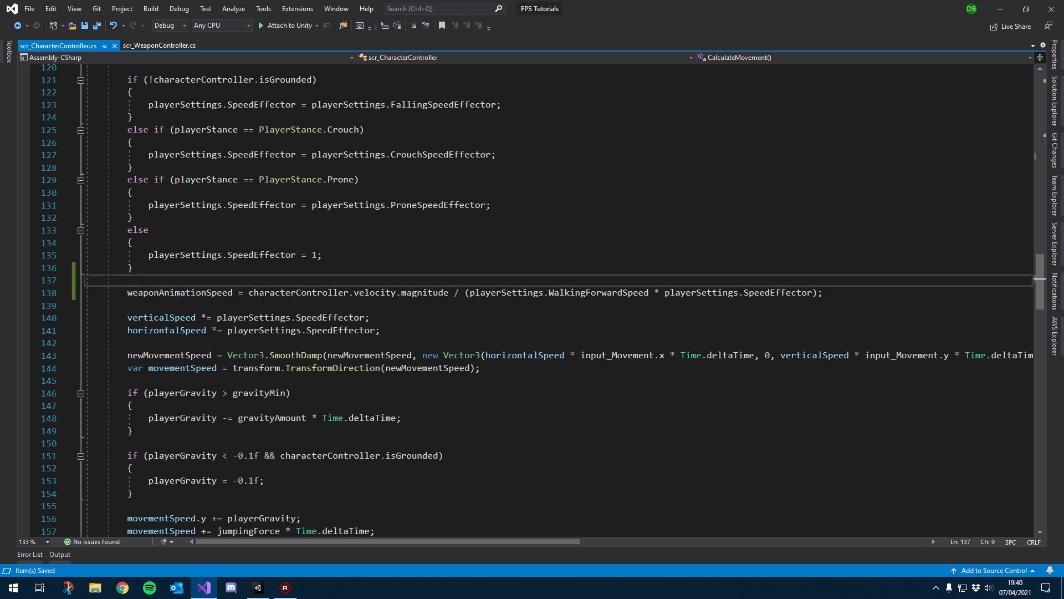
click(153, 294)
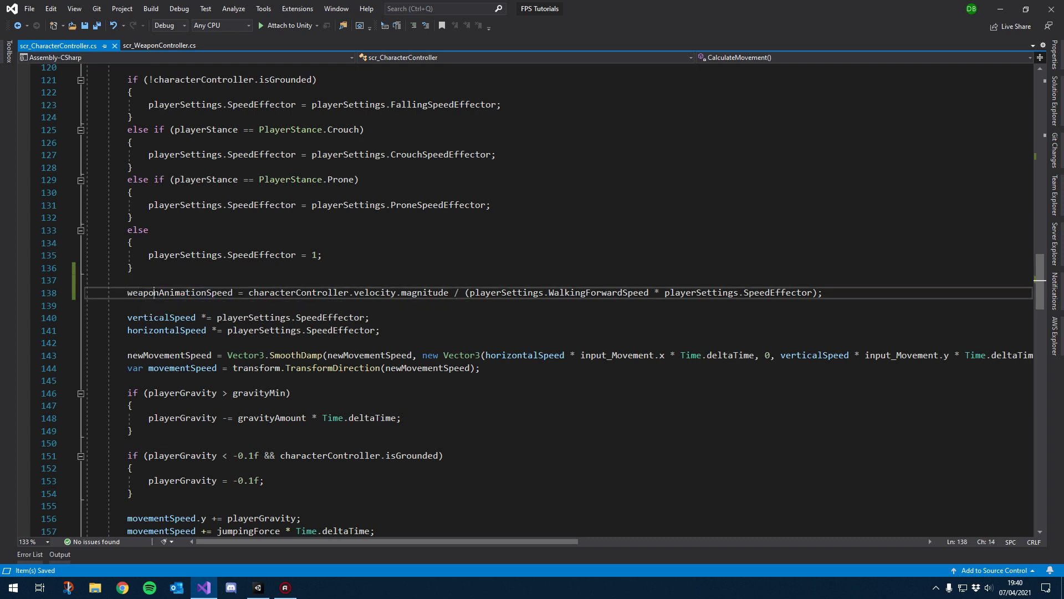
double_click(185, 293)
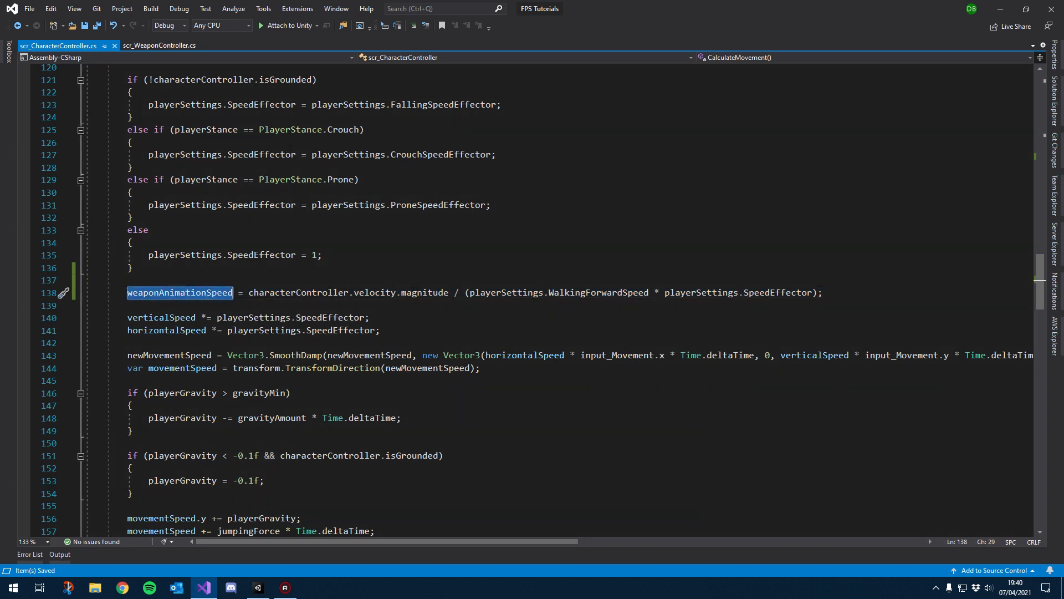
click(832, 297)
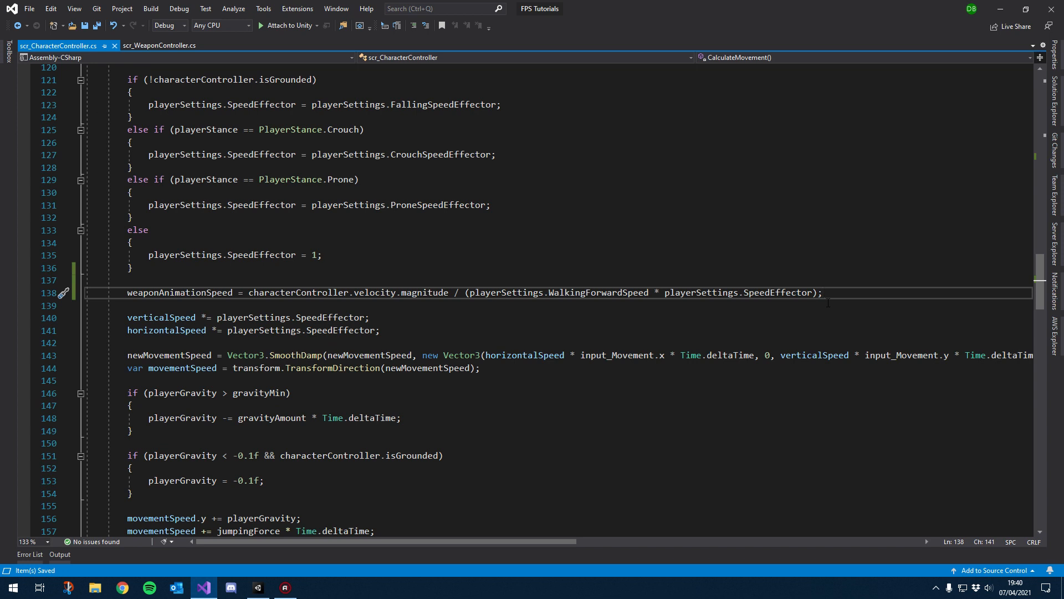
Step: Below the assignment, add if (weaponAnimationSpeed > 1) clamping weaponAnimationSpeed to 1, and save
key(Return)
key(Return)
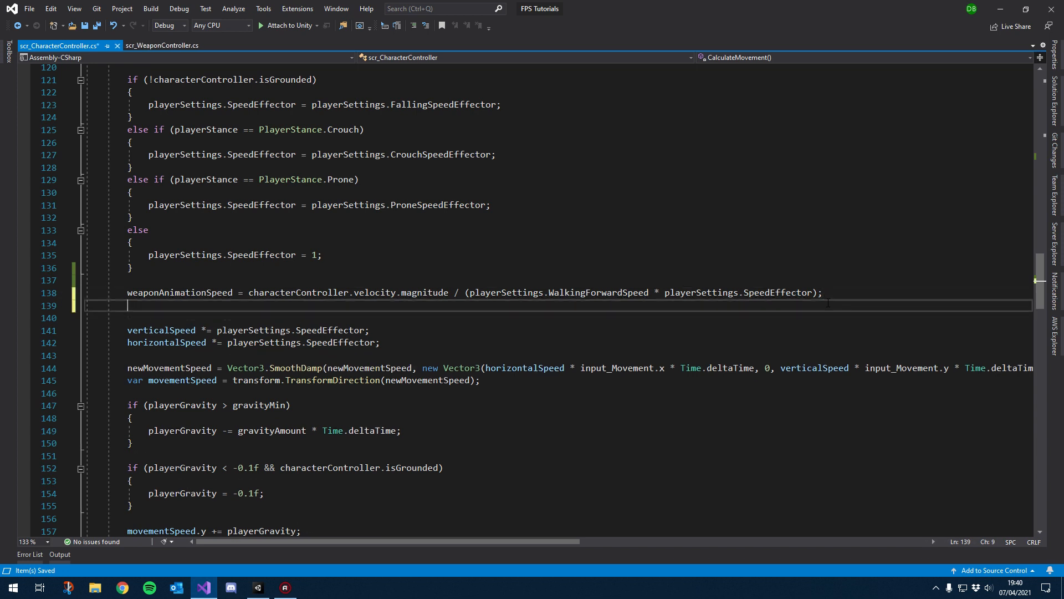
text(if )
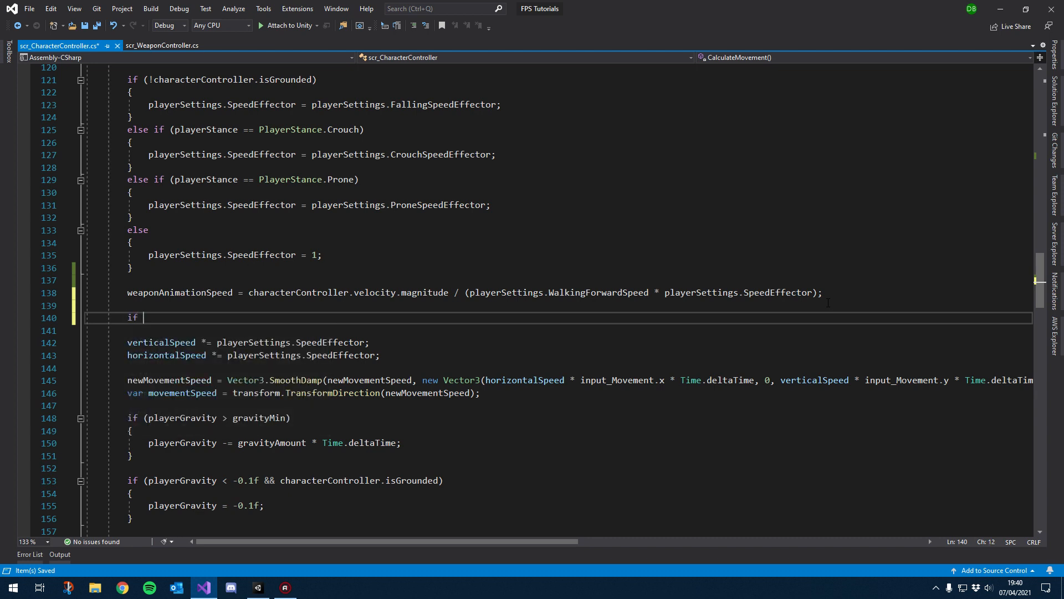
text((weaponAnimationSpeed)
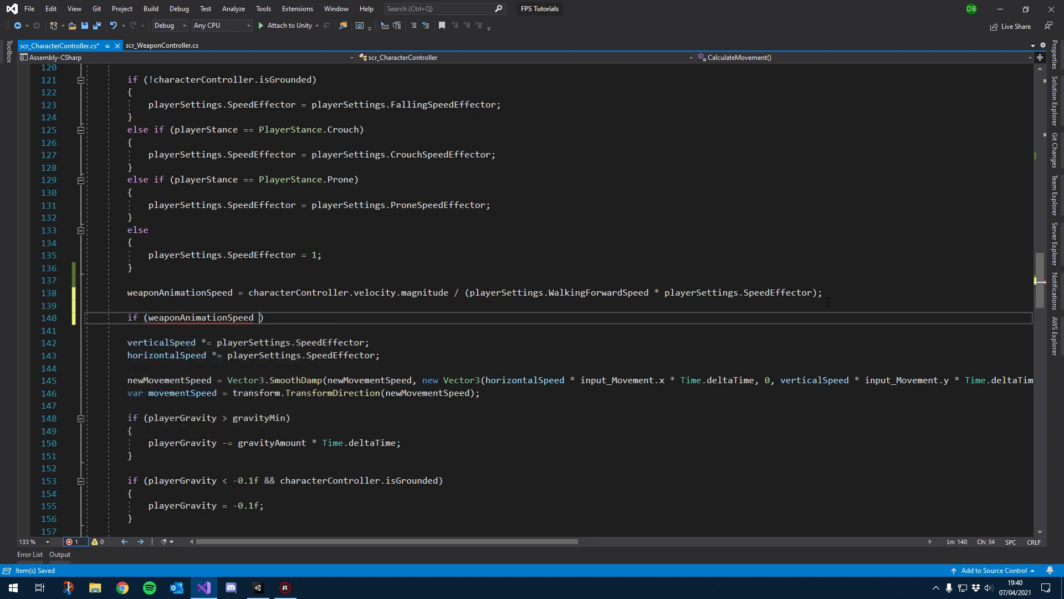
text( > 1))
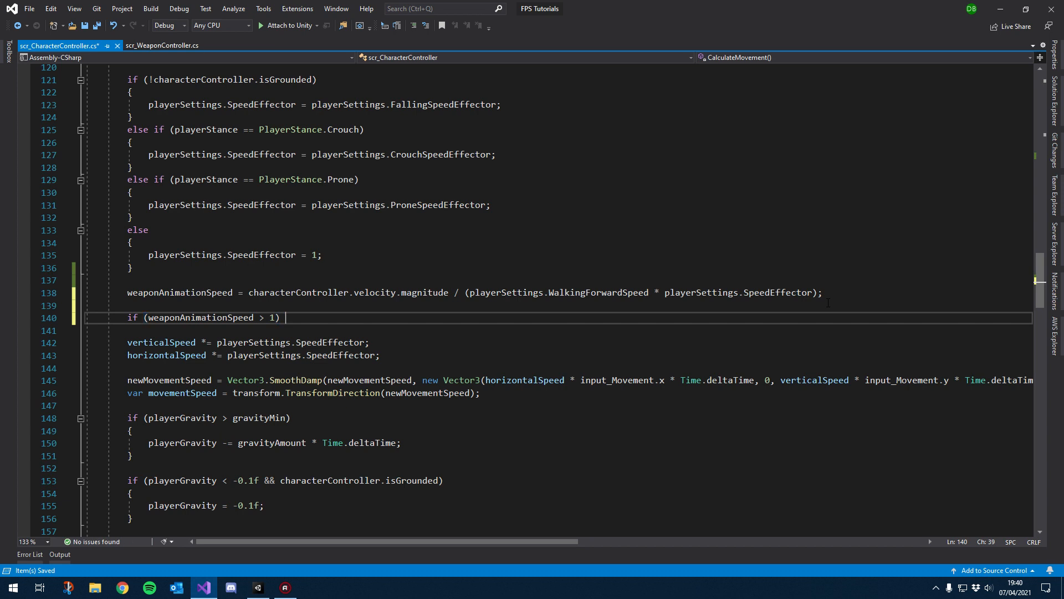
key(Return)
text({)
key(Return)
text(weaponAnimationSpeed)
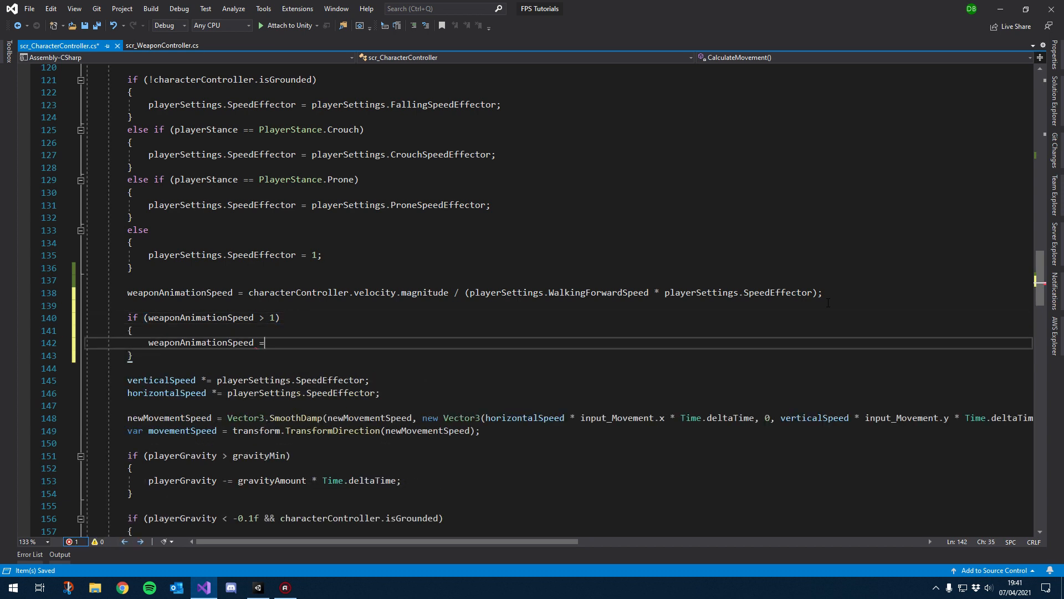
text( = 1;)
key(ctrl+s)
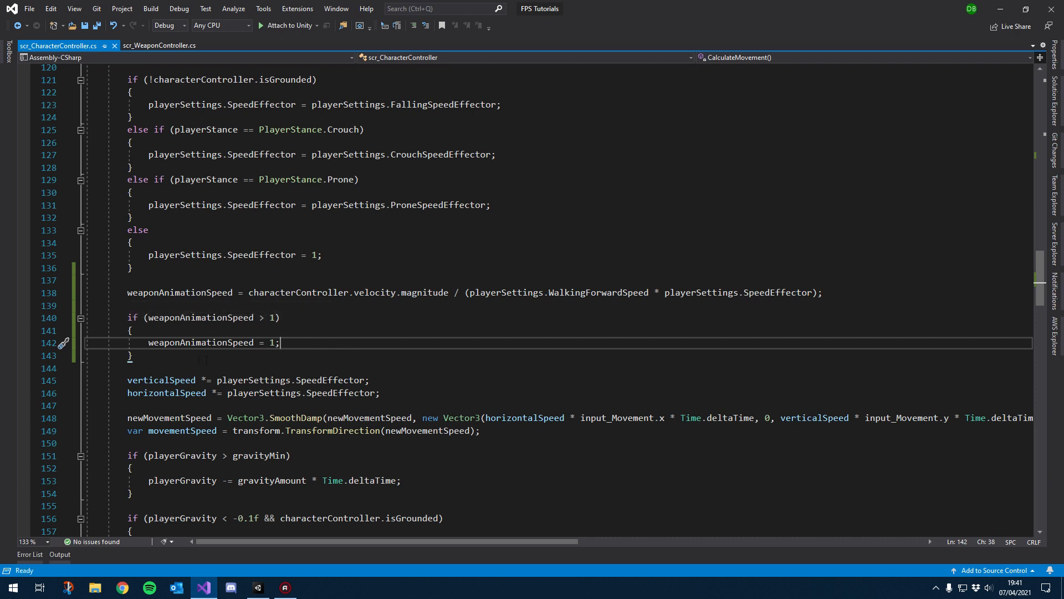
drag(203, 360, 86, 317)
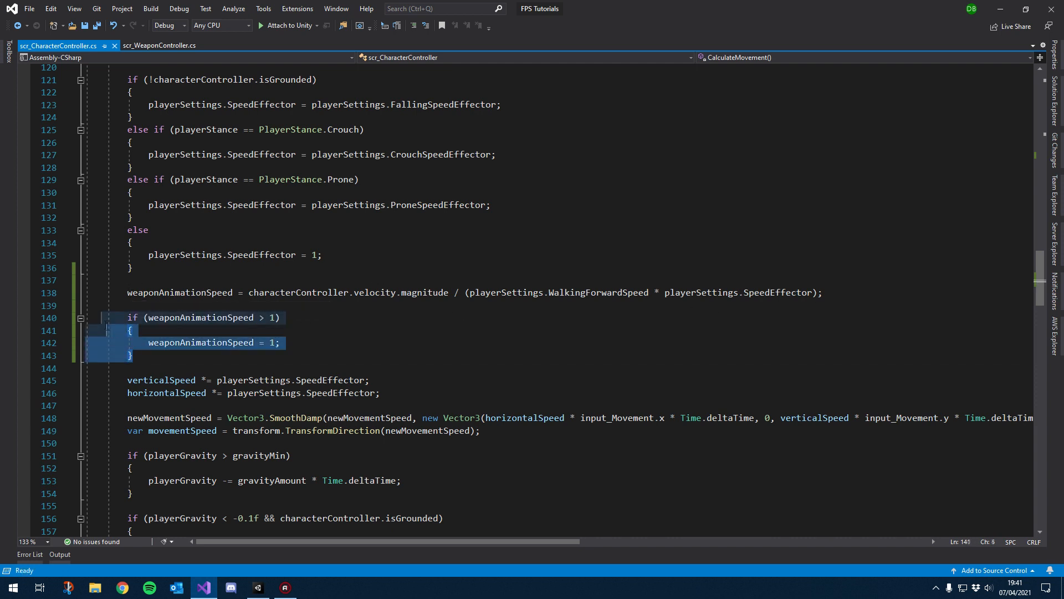
Step: In scr_WeaponController's Update, add weaponAnimator.speed = characterController.weaponAnimationSpeed; after the initialisation check and save
click(150, 46)
scroll(388, 325, down, 6)
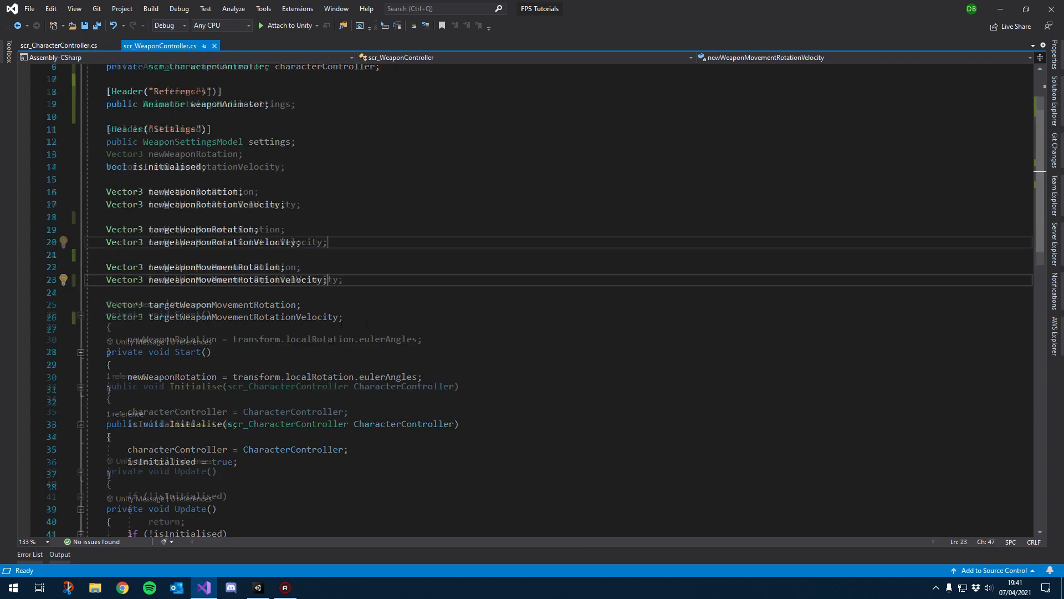
scroll(325, 326, up, 4)
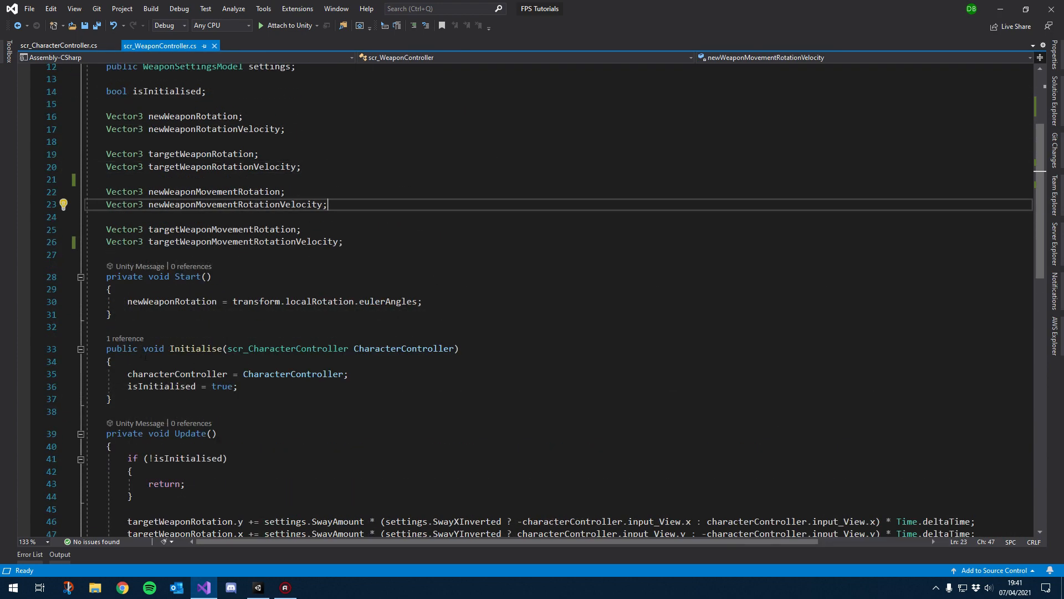
scroll(278, 258, up, 2)
double_click(239, 104)
key(ctrl+c)
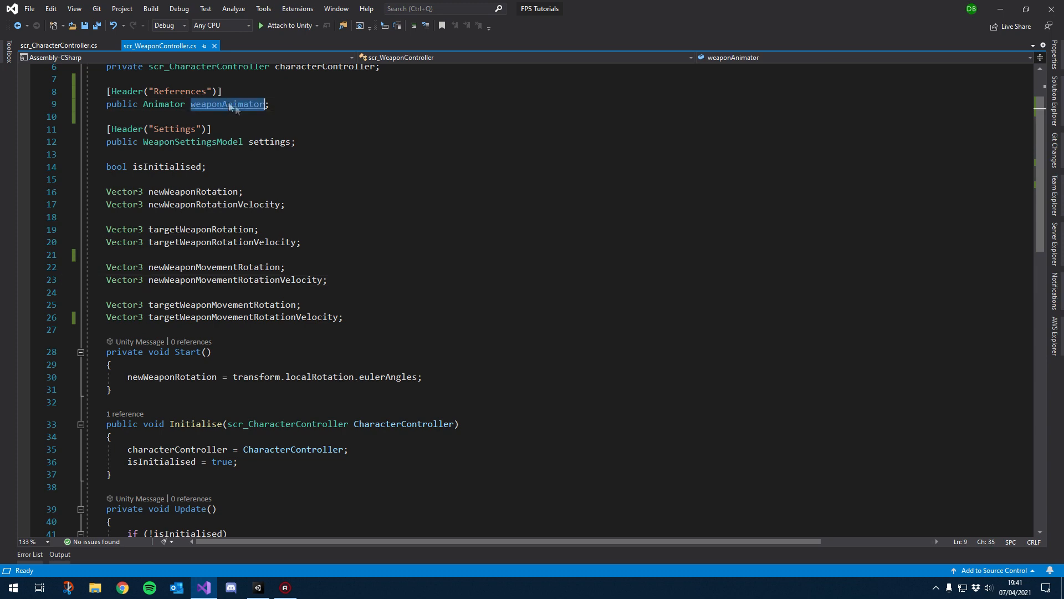
scroll(271, 345, down, 4)
scroll(271, 345, down, 3)
click(299, 308)
key(Return)
key(Return)
key(ctrl+v)
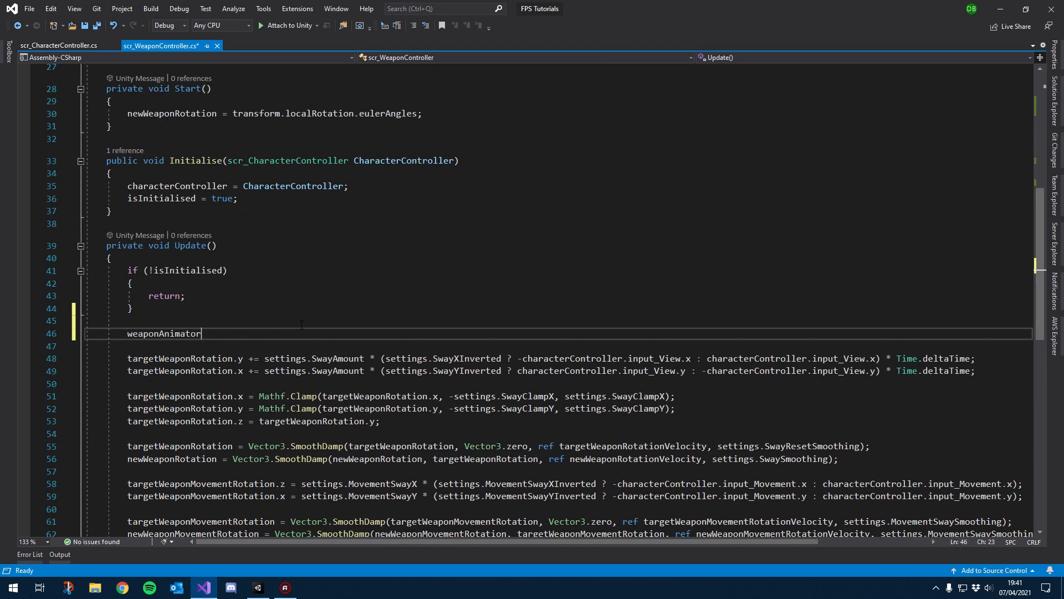
text(.s)
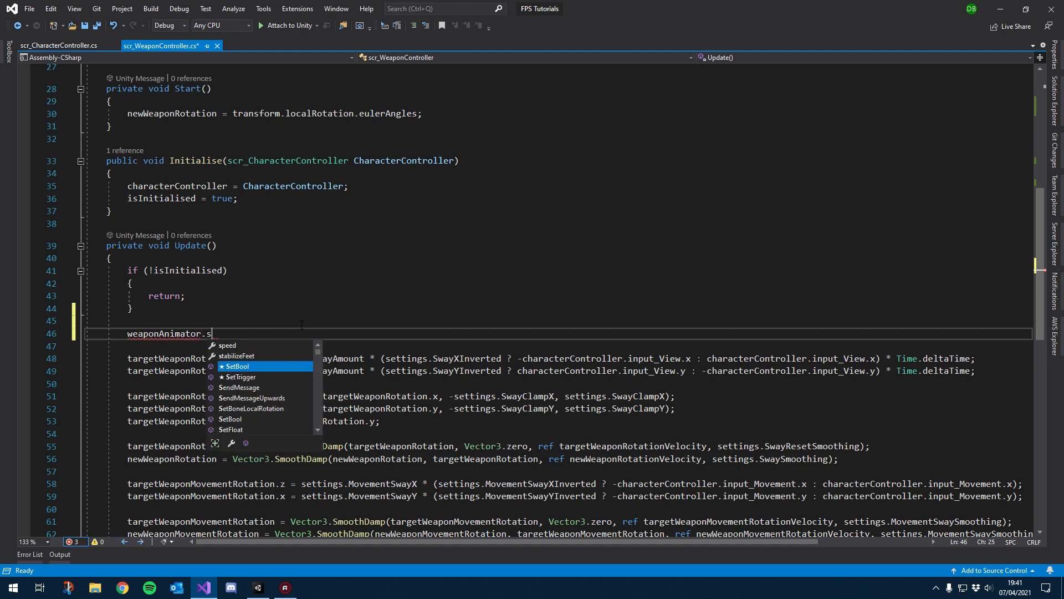
text(peed = )
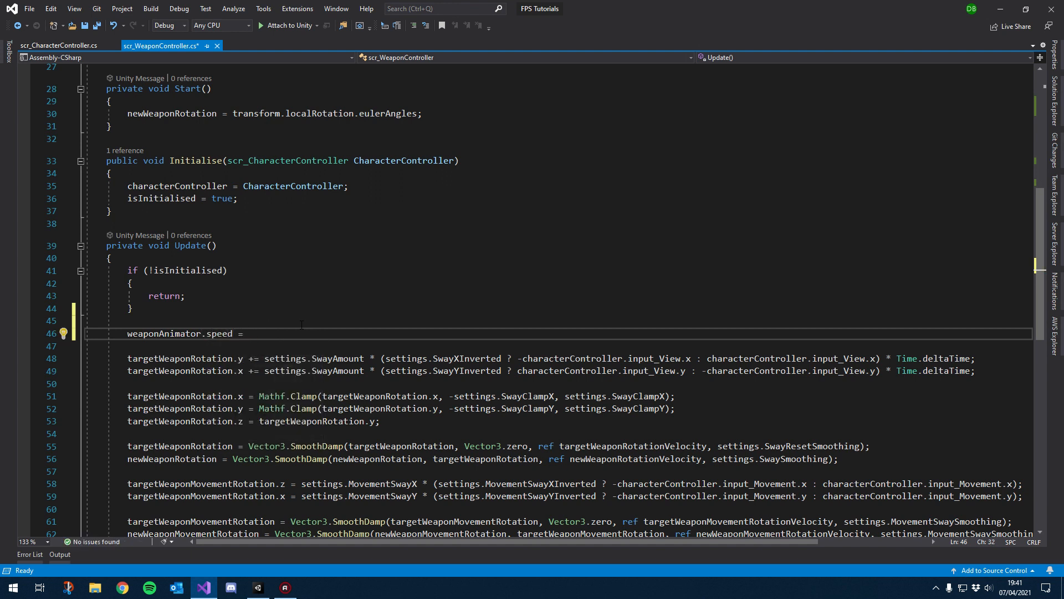
text(charact)
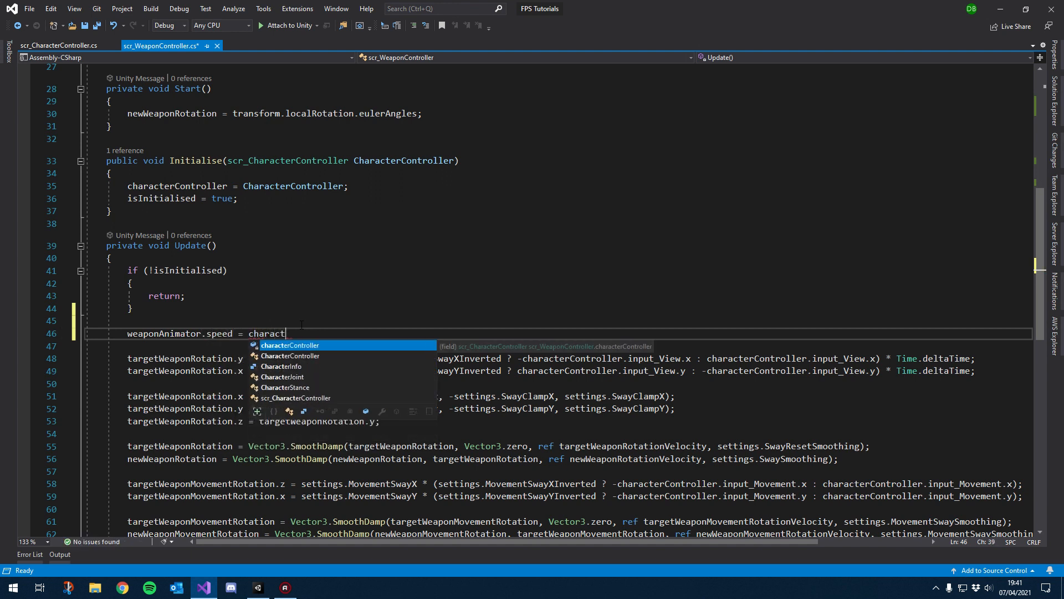
text(erController.weaponAnimationSpeed)
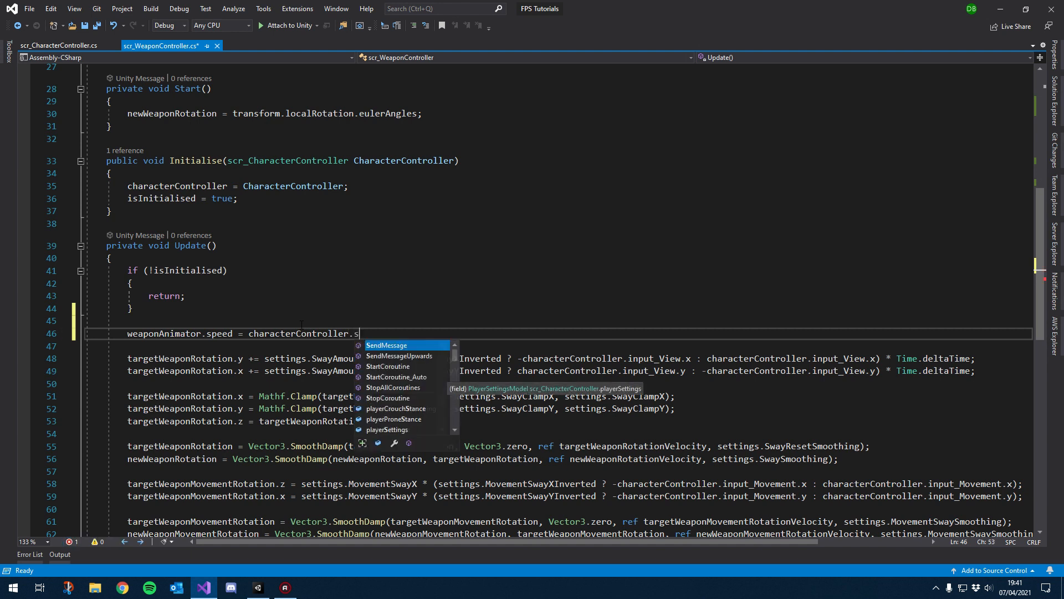
text(;)
key(ctrl+s)
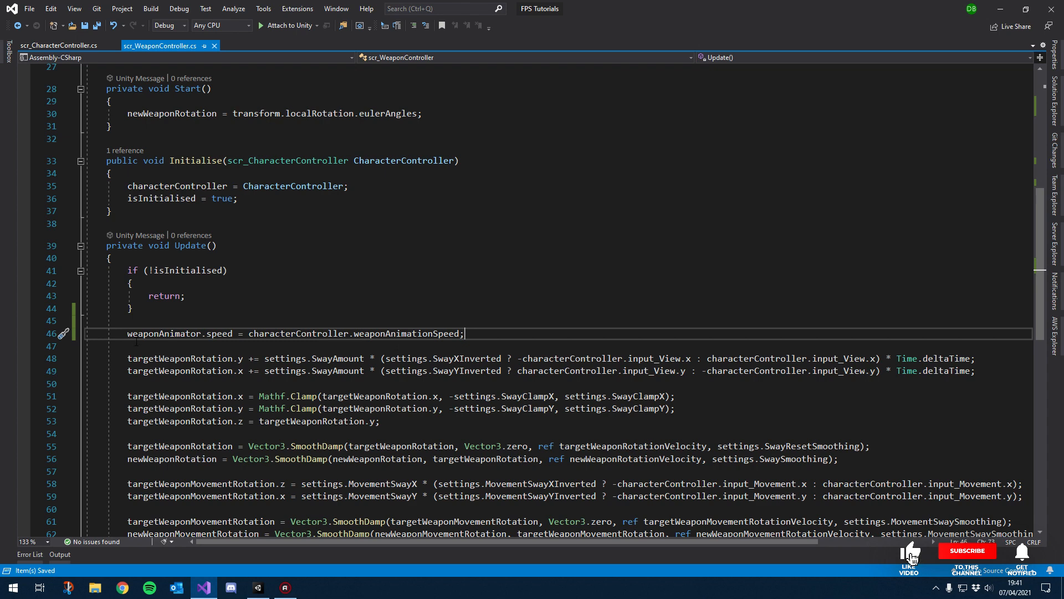
Step: Switch to Unity, enter Play mode and walk forward and back to test the weapon animation speed, then stop
click(257, 588)
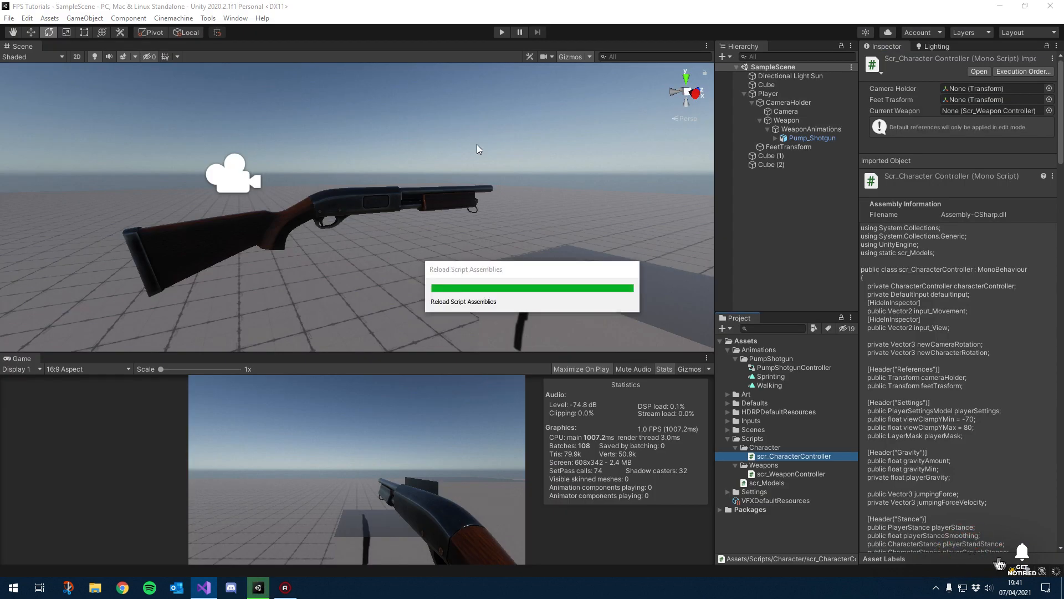
click(502, 33)
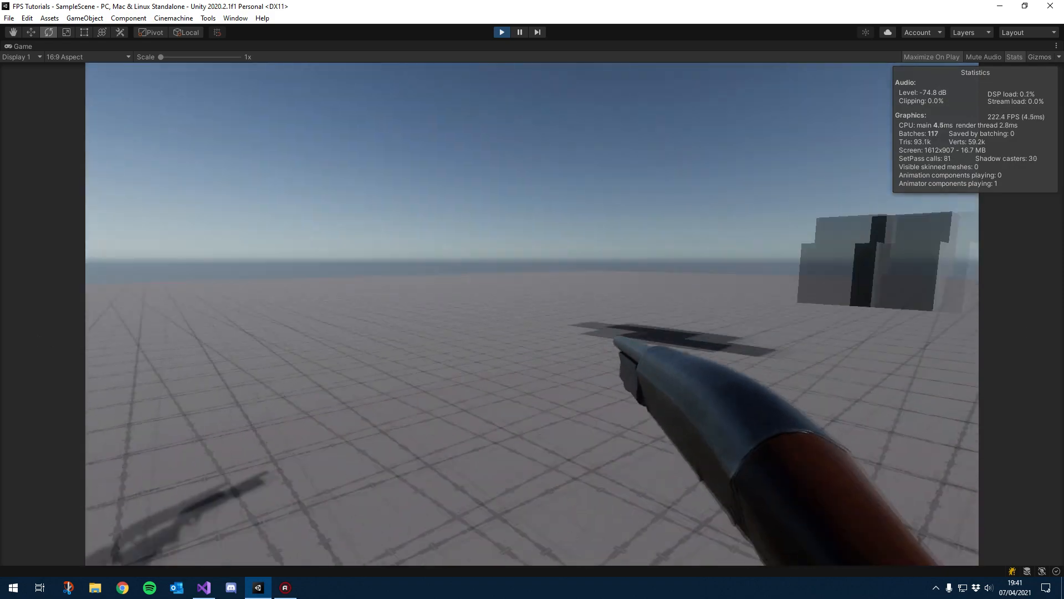
key(w)
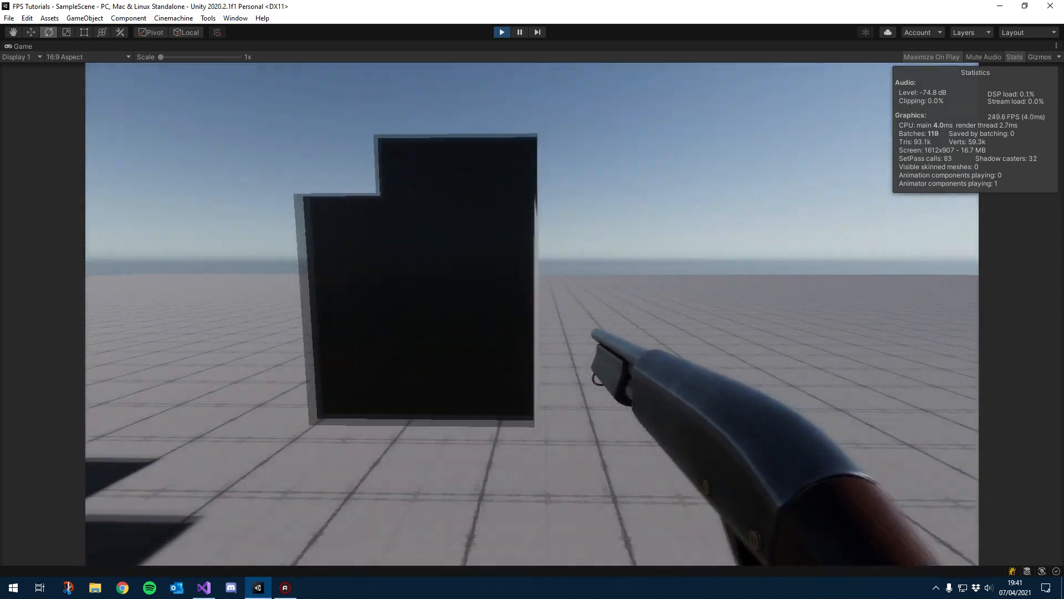
key(s)
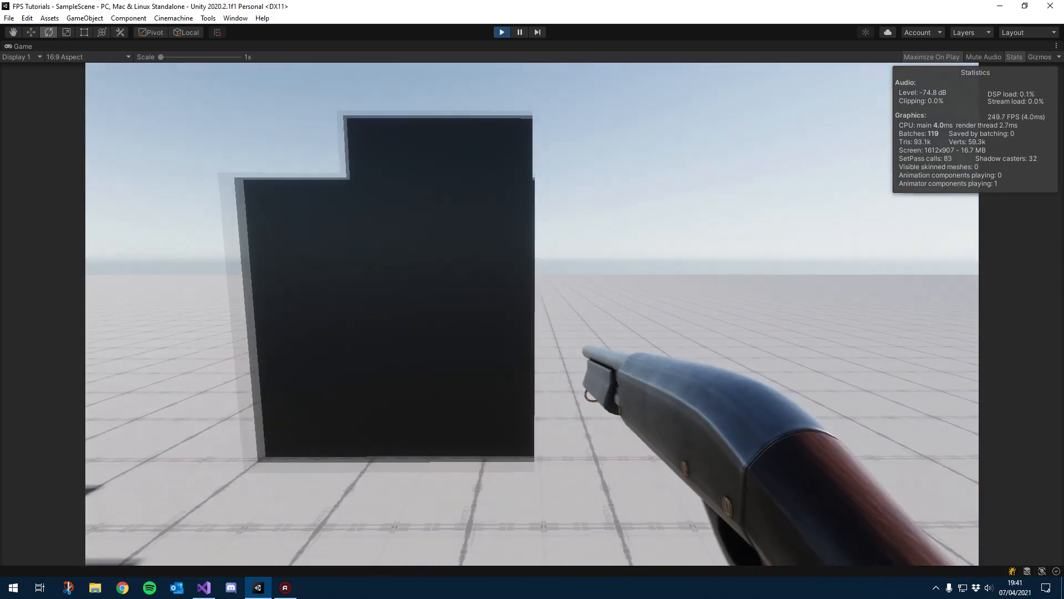
key(w)
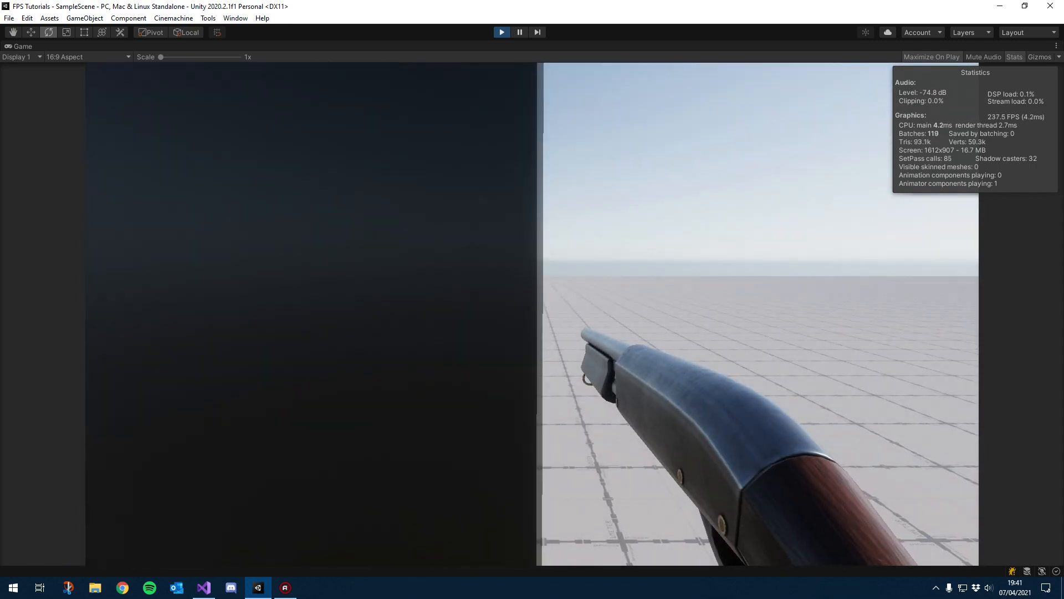
key(s)
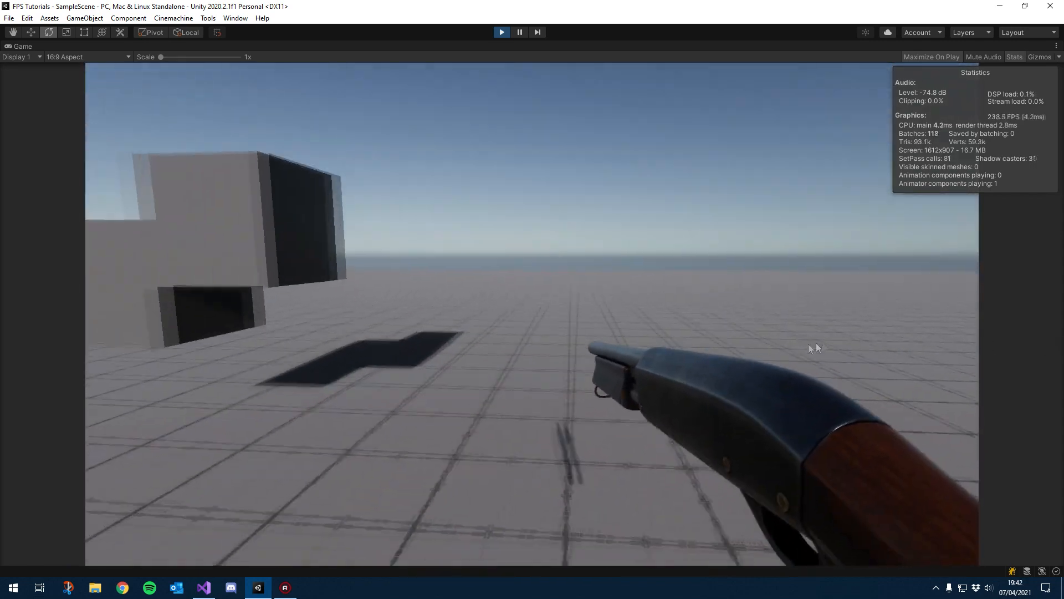
key(s)
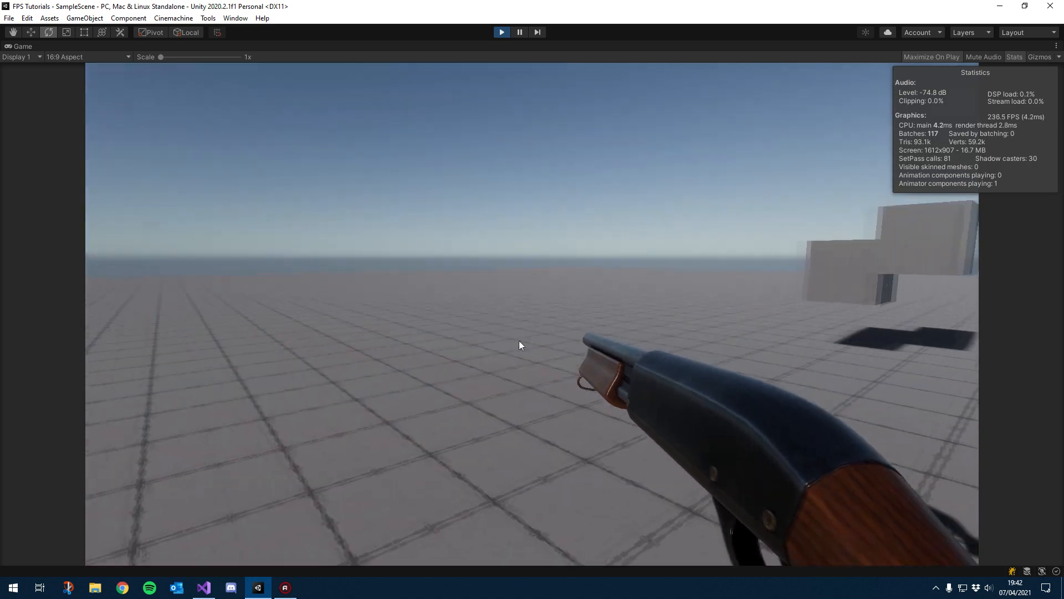
key(w)
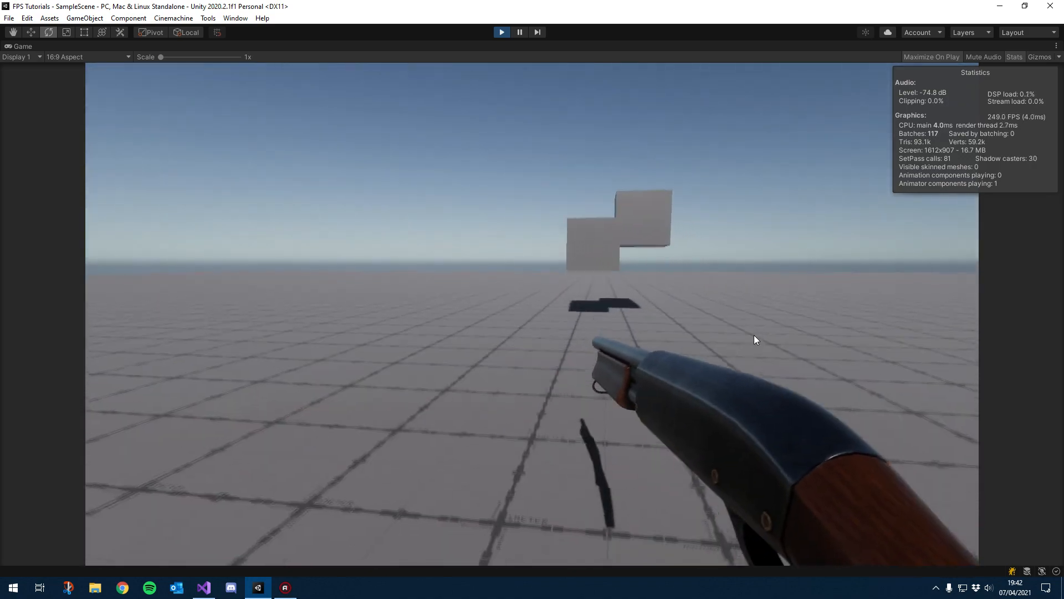
key(w)
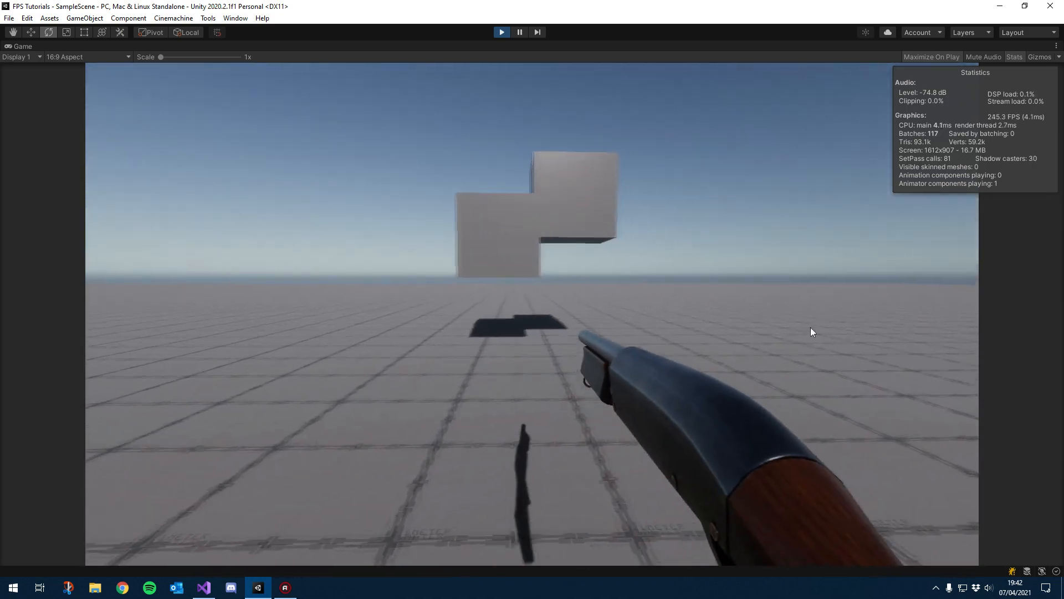
key(w)
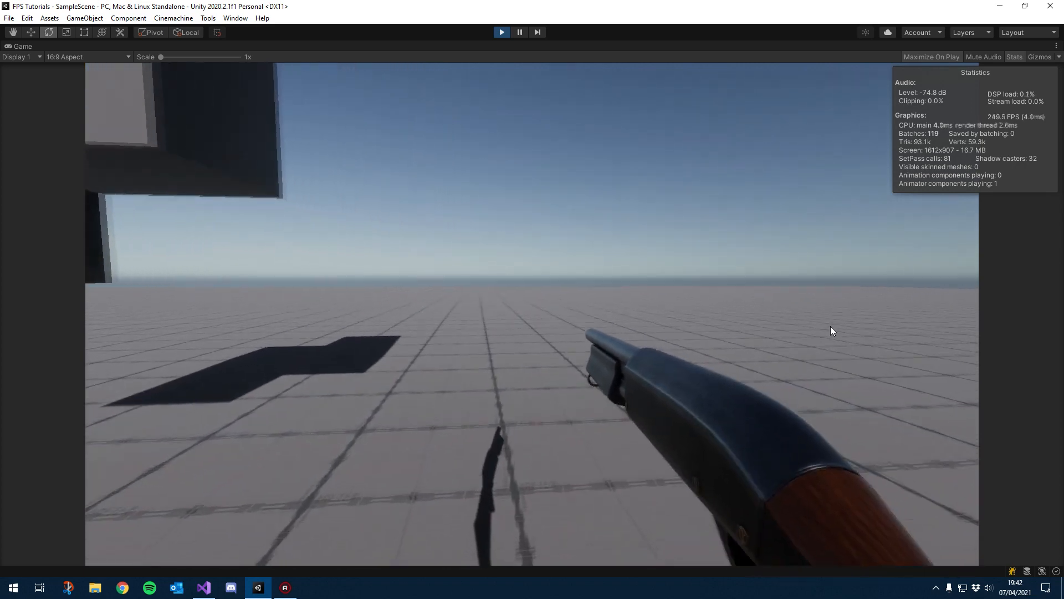
key(w)
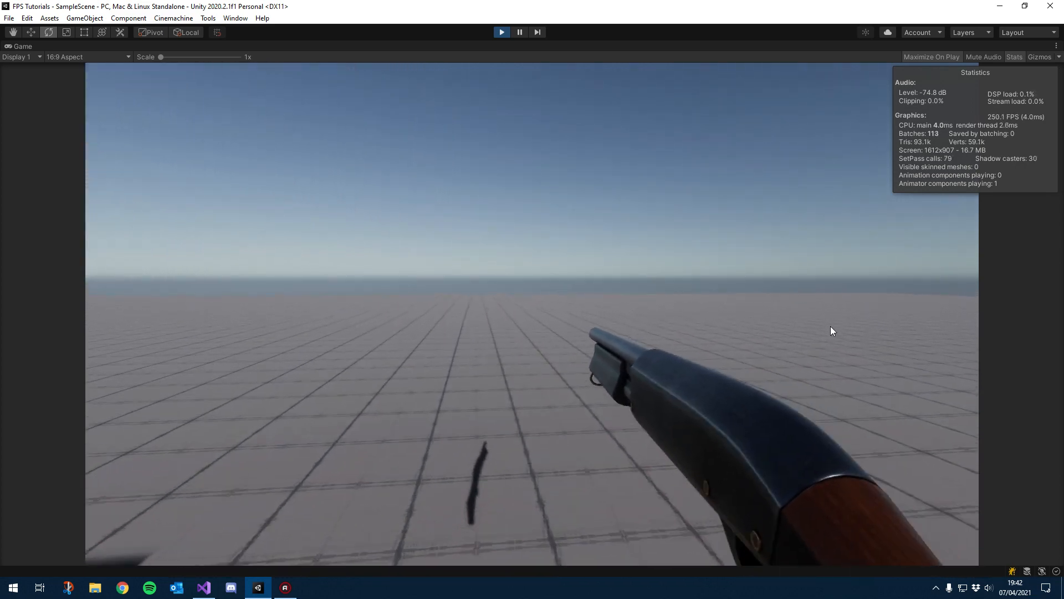
key(w)
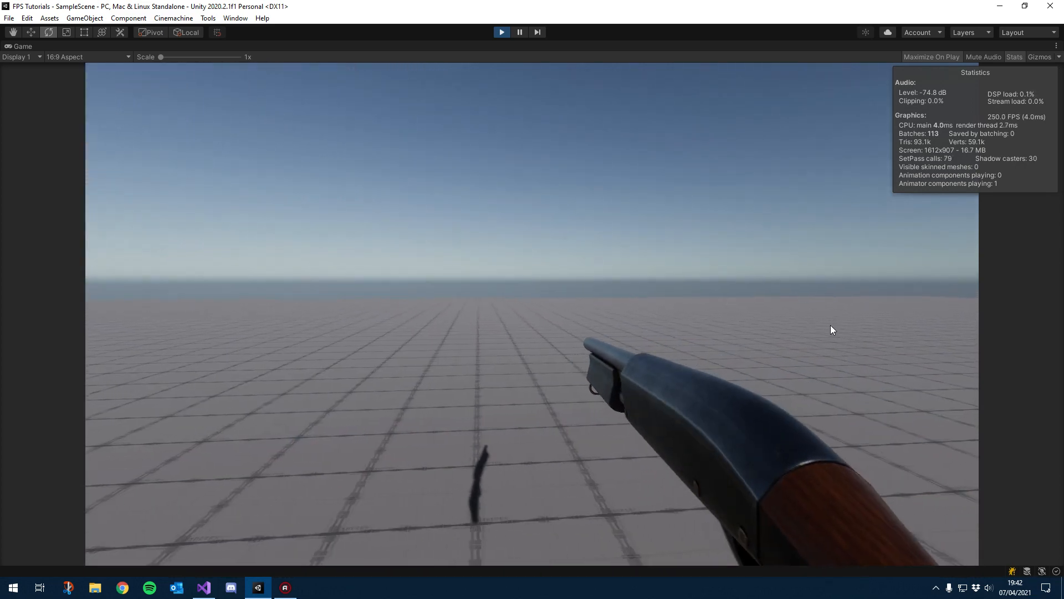
key(w)
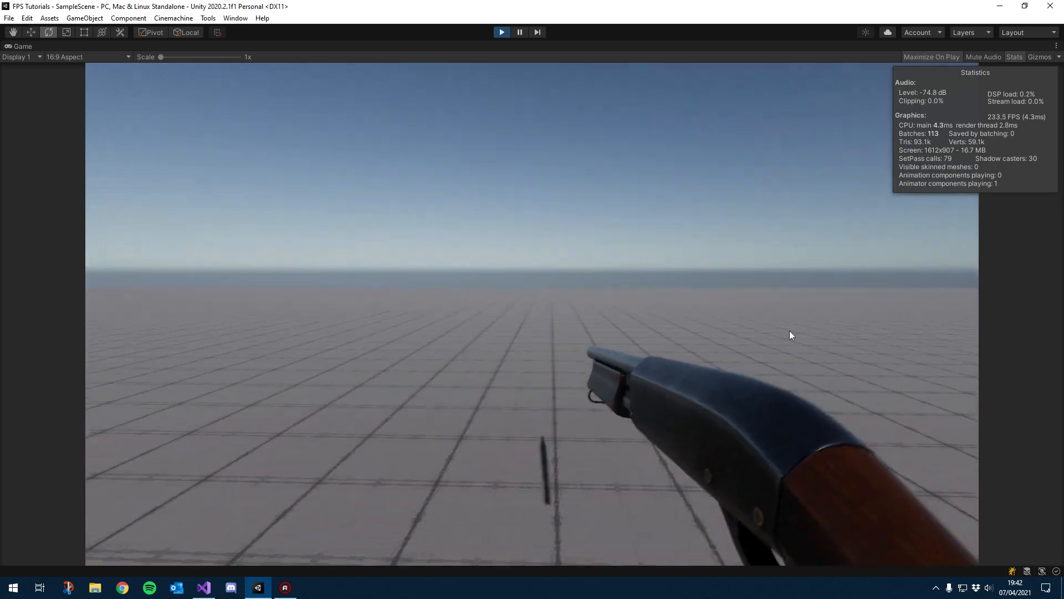
key(w)
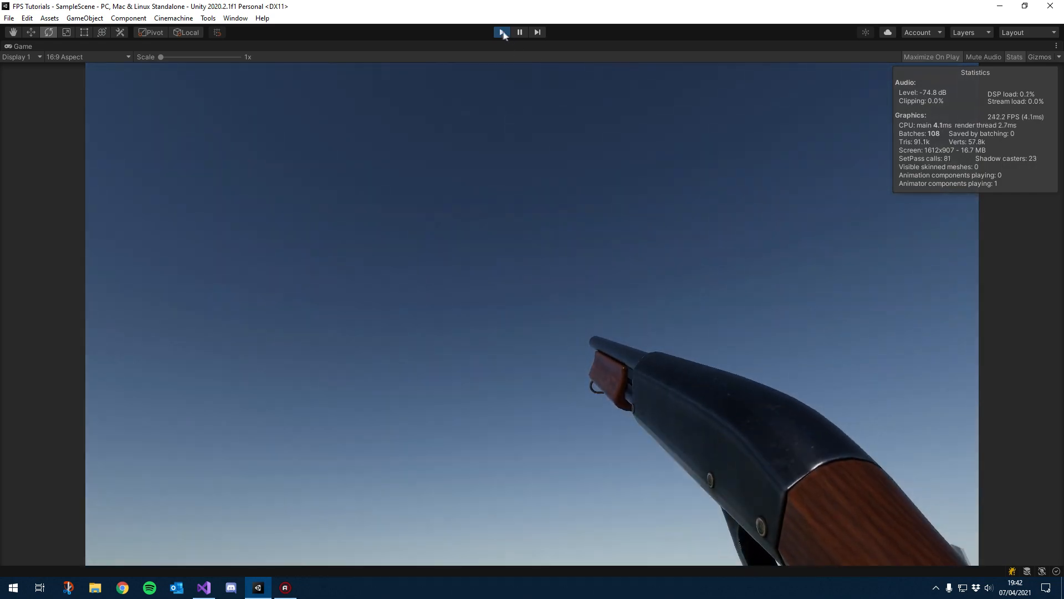
click(502, 33)
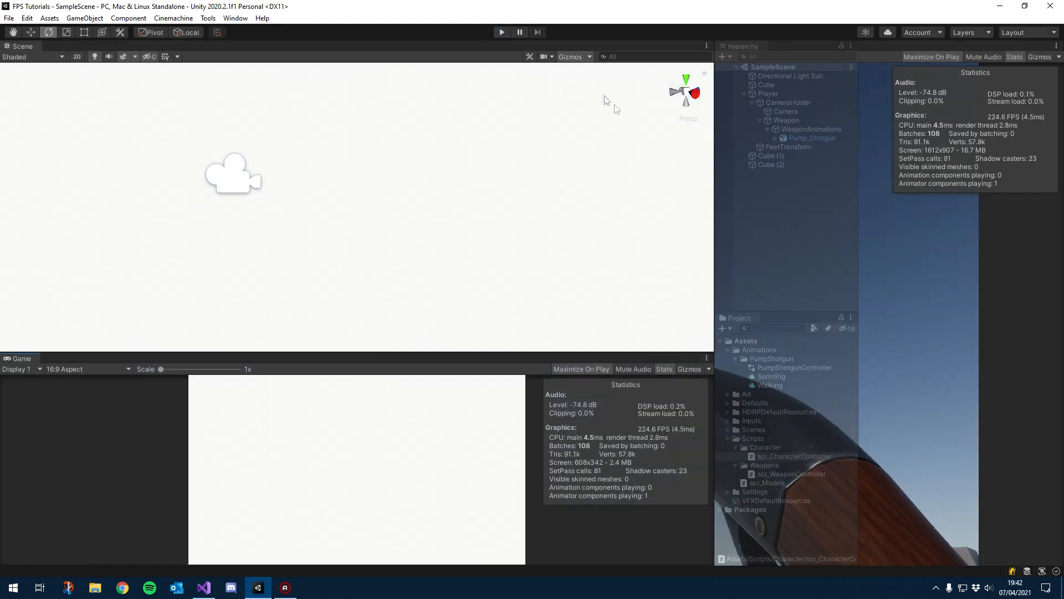
alt+drag(324, 240, 371, 257)
middle_drag(348, 251, 404, 251)
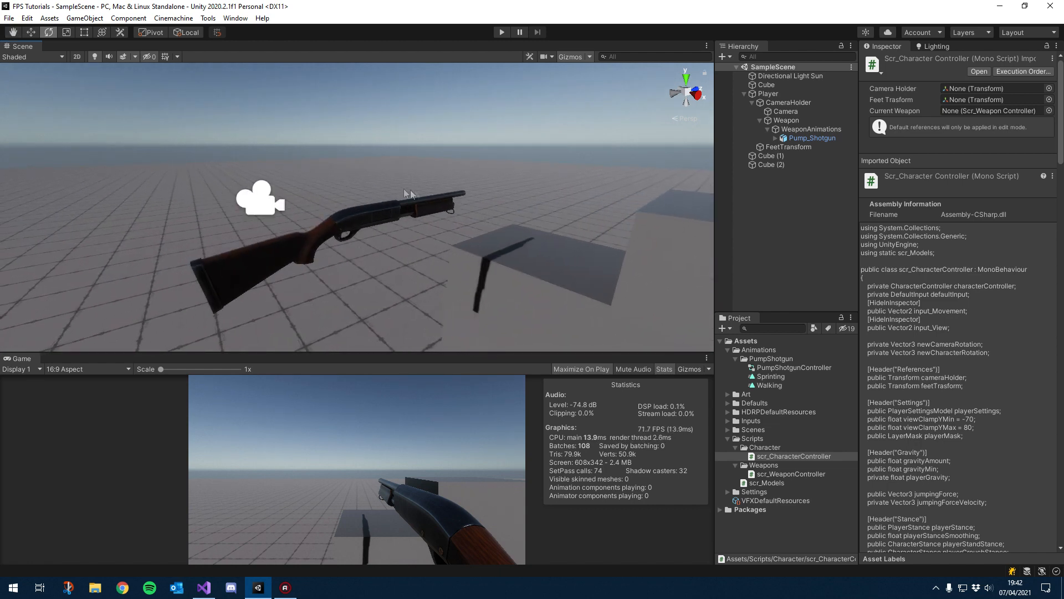
alt+drag(385, 258, 258, 240)
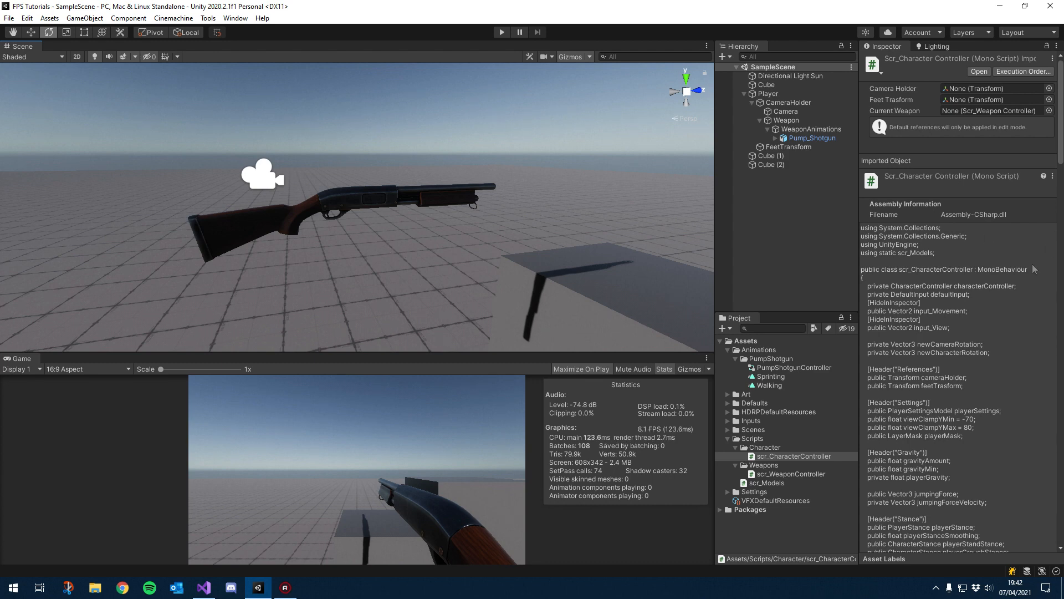
alt+drag(427, 232, 356, 229)
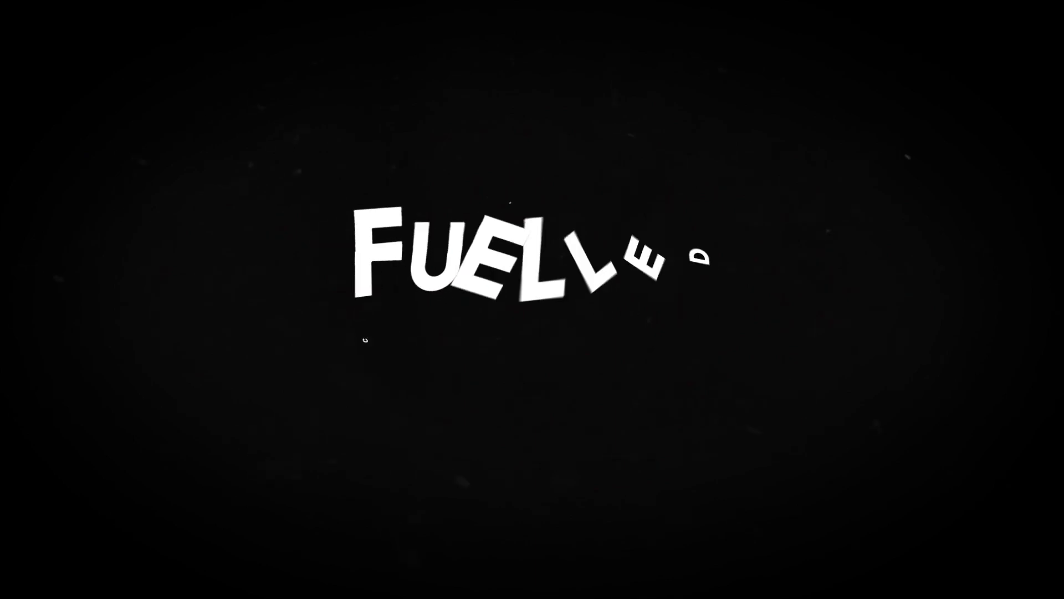